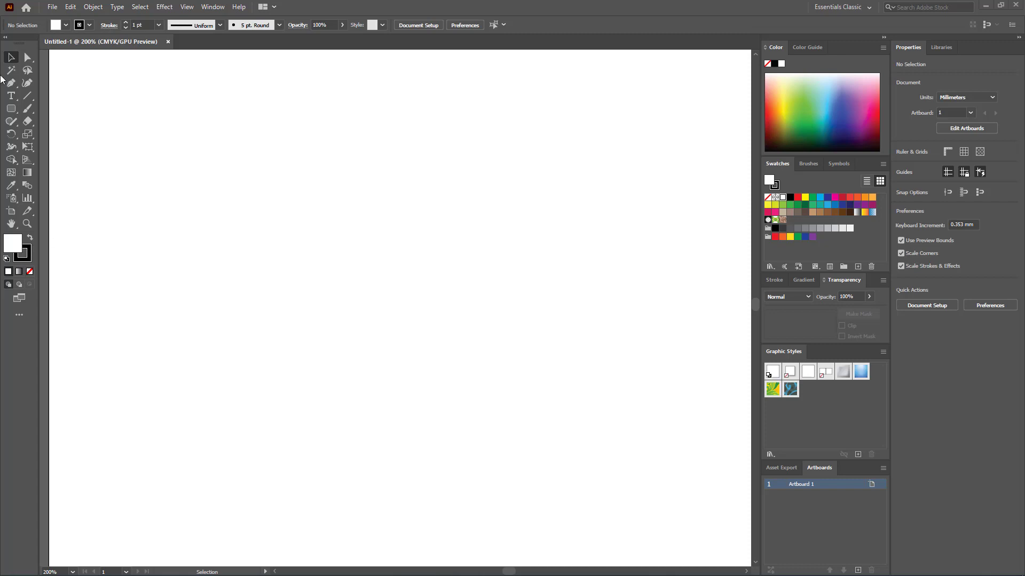
- Place a point text object with the default "Lorem ipsum" text on the artboard and enlarge it to about 103 mm wide
left_click(11, 96)
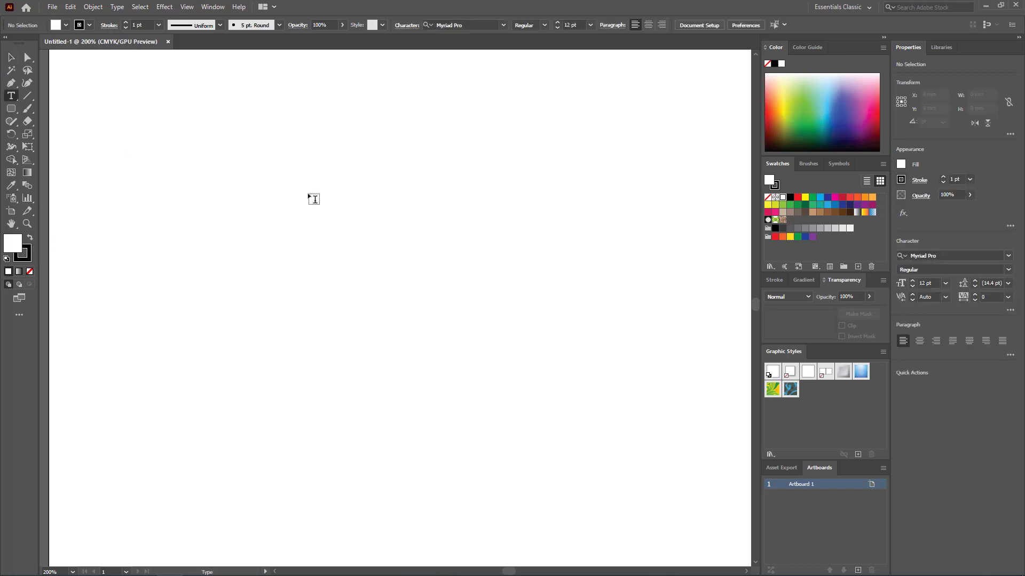
left_click(208, 203)
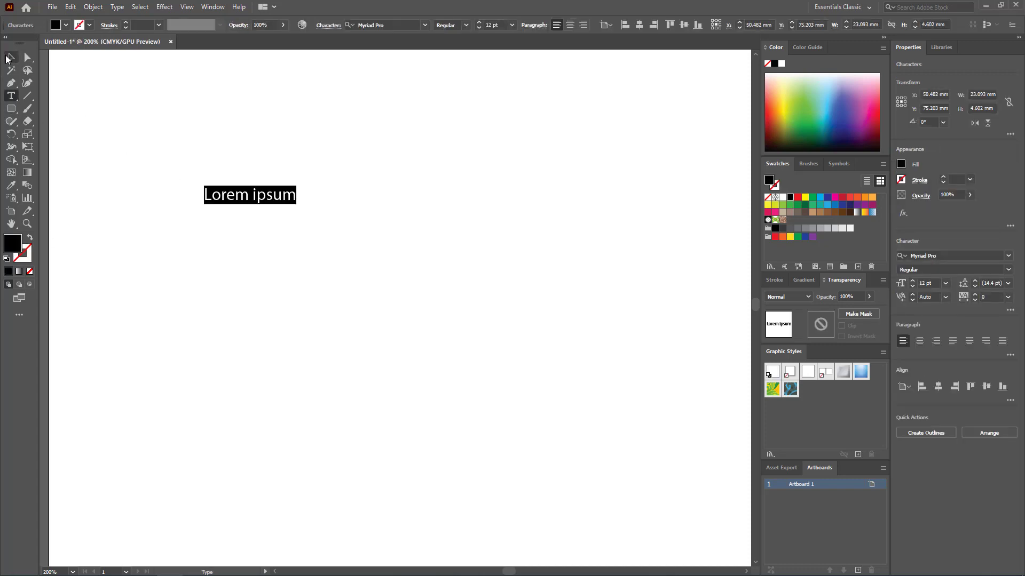
key("Escape")
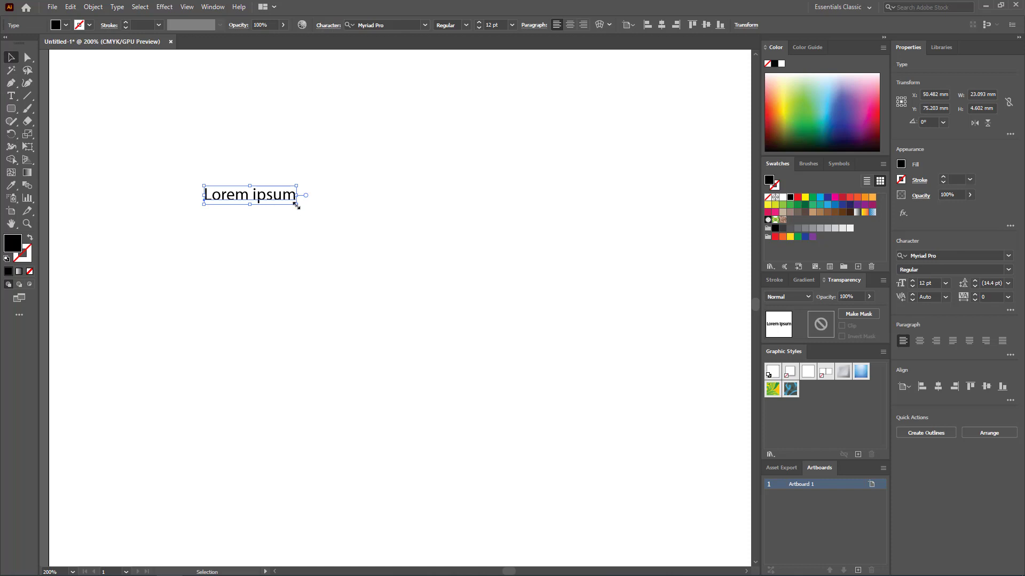
left_click_drag(296, 204, 615, 425)
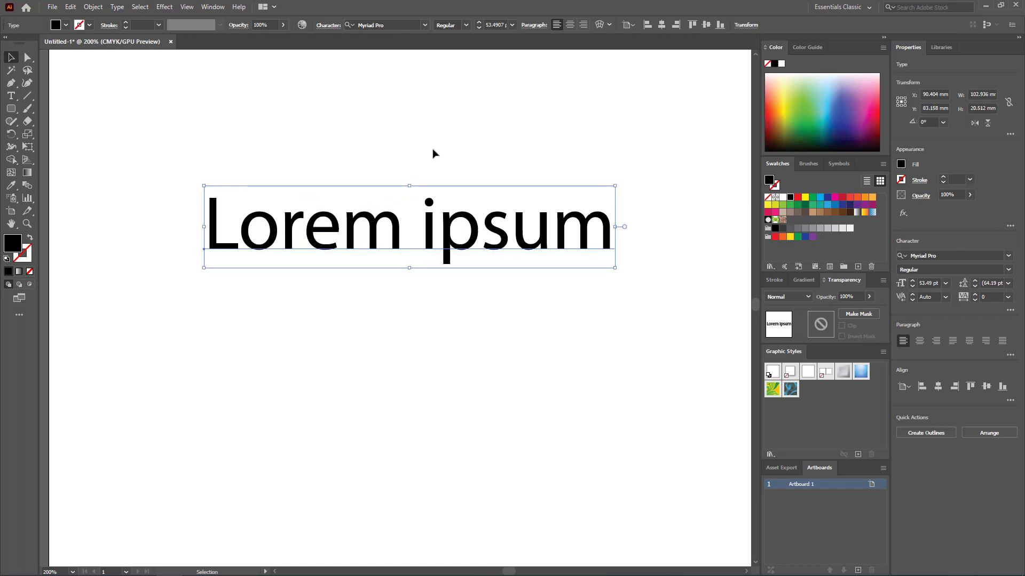
- Set the "Lorem ipsum" text's font to Oswald Bold
left_click(390, 25)
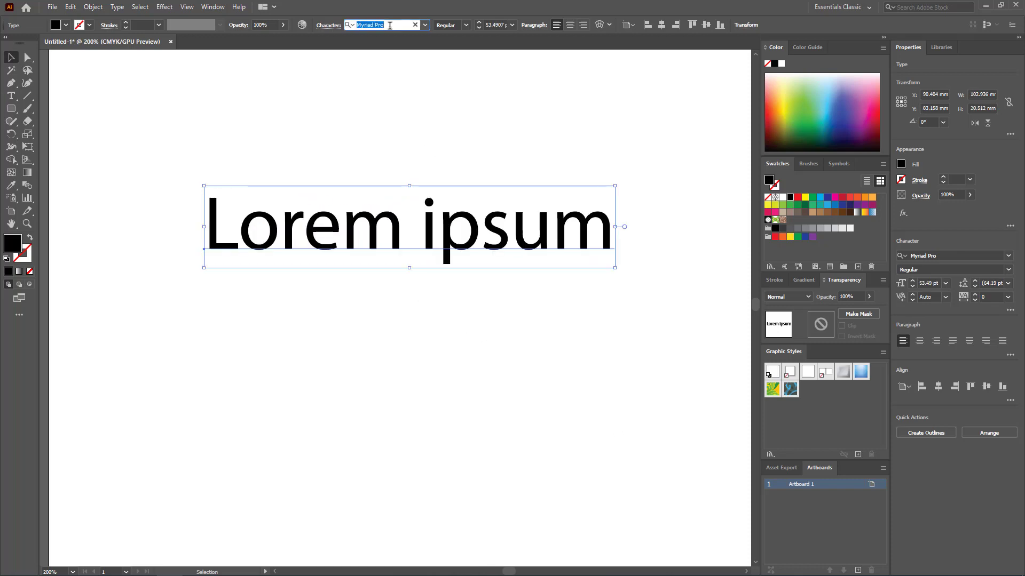
type("ara")
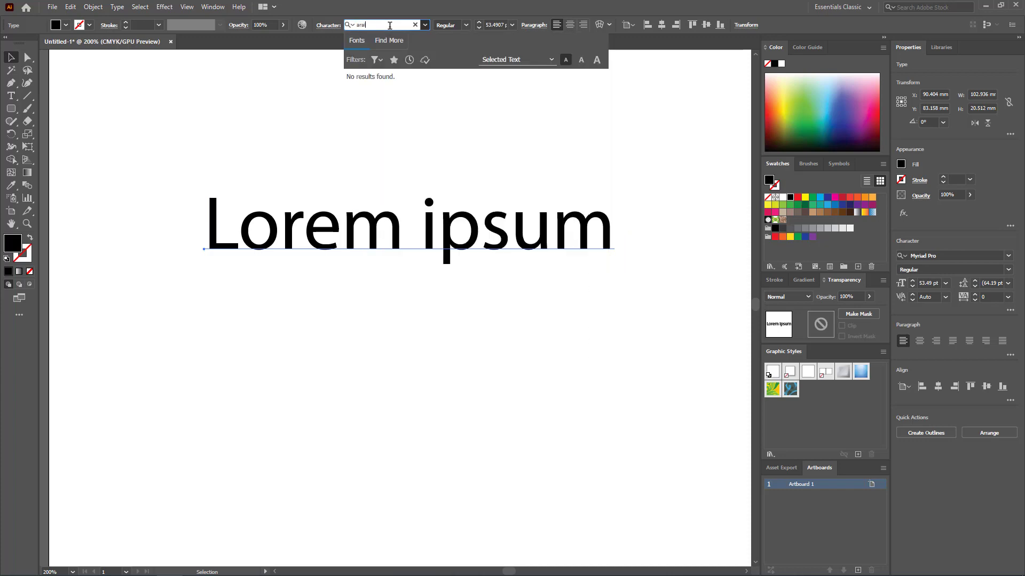
key("BackSpace")
key("BackSpace")
key("BackSpace")
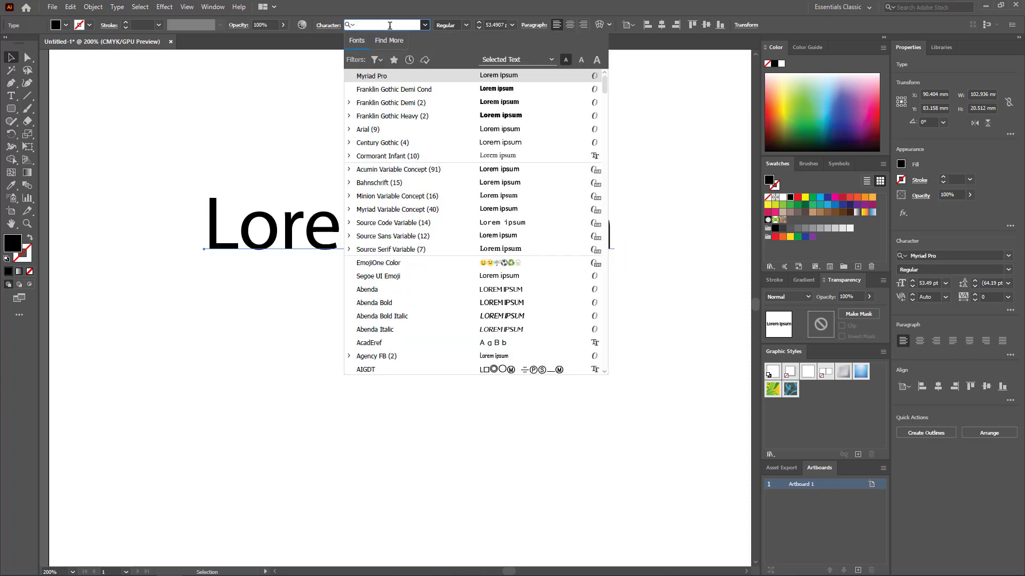
type("oswa")
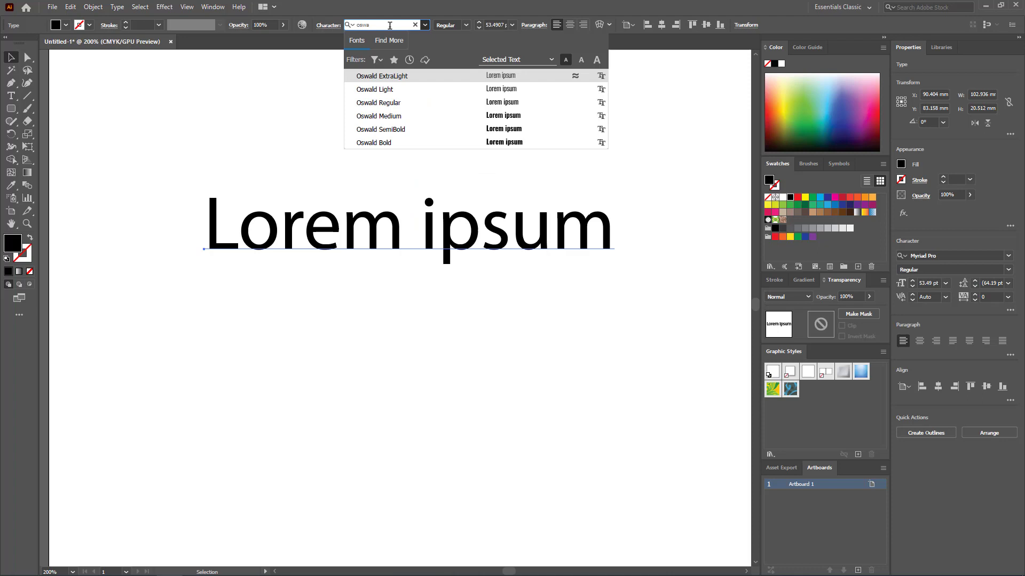
left_click(517, 142)
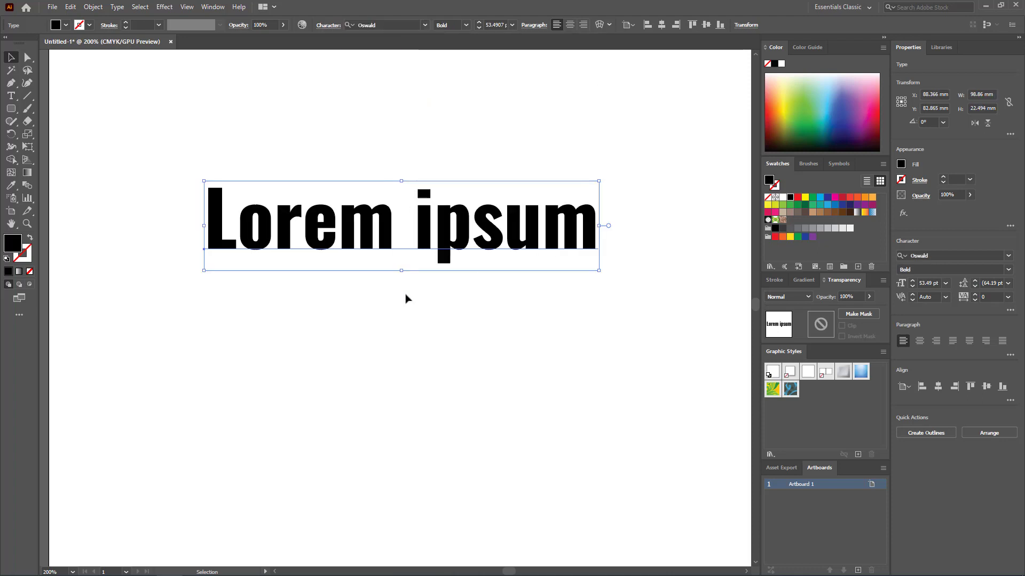
- Replace the placeholder text with "Gradient" and enlarge the text object to about 102 mm wide
left_click_drag(448, 235, 436, 250)
double_click(435, 250)
key("ctrl+a")
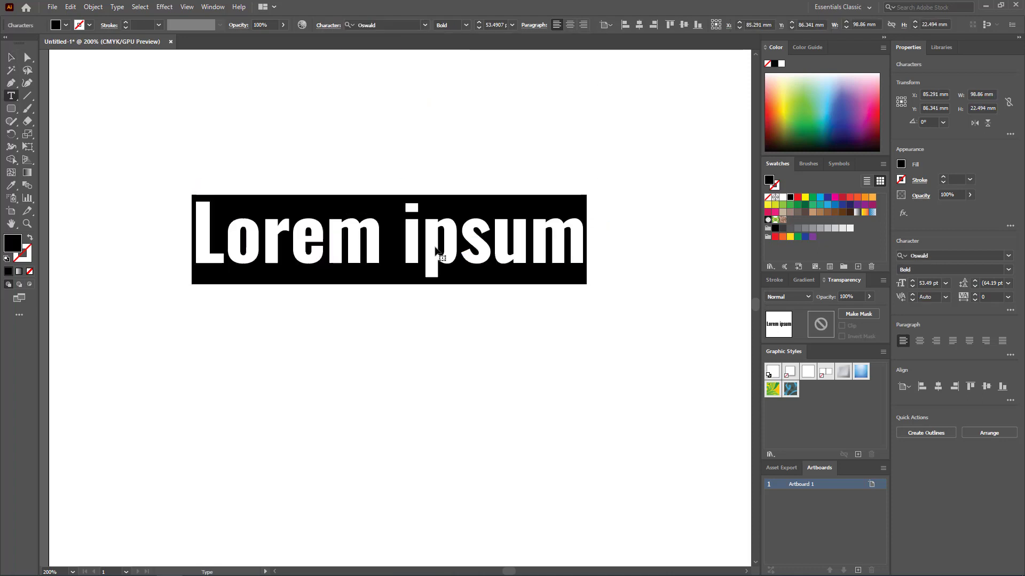
type("Gradient")
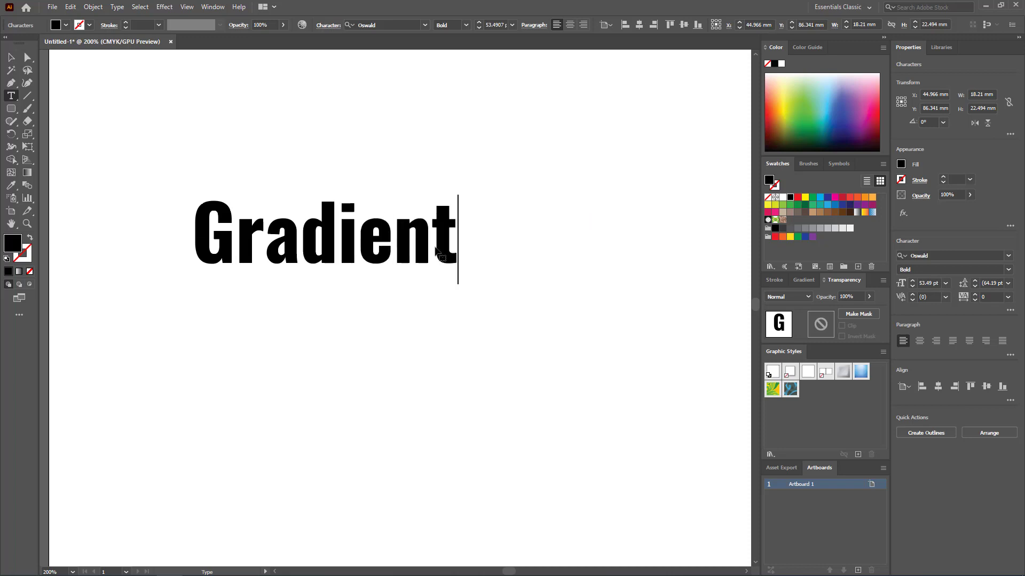
key("Escape")
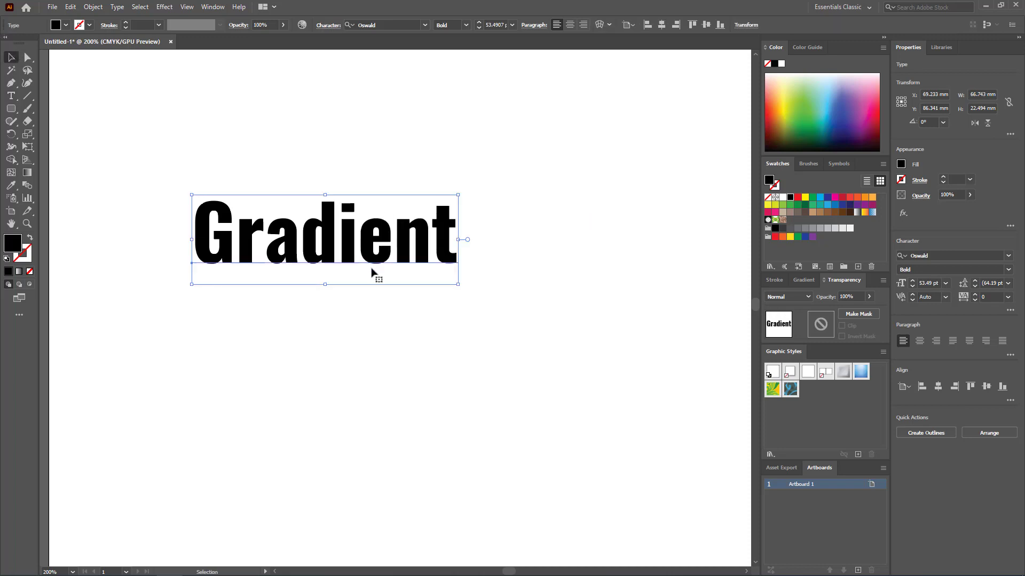
left_click_drag(458, 284, 598, 367)
- Set the Gradient text's fill to black and try applying the default white-to-black linear gradient to it
left_click(805, 197)
left_click(789, 196)
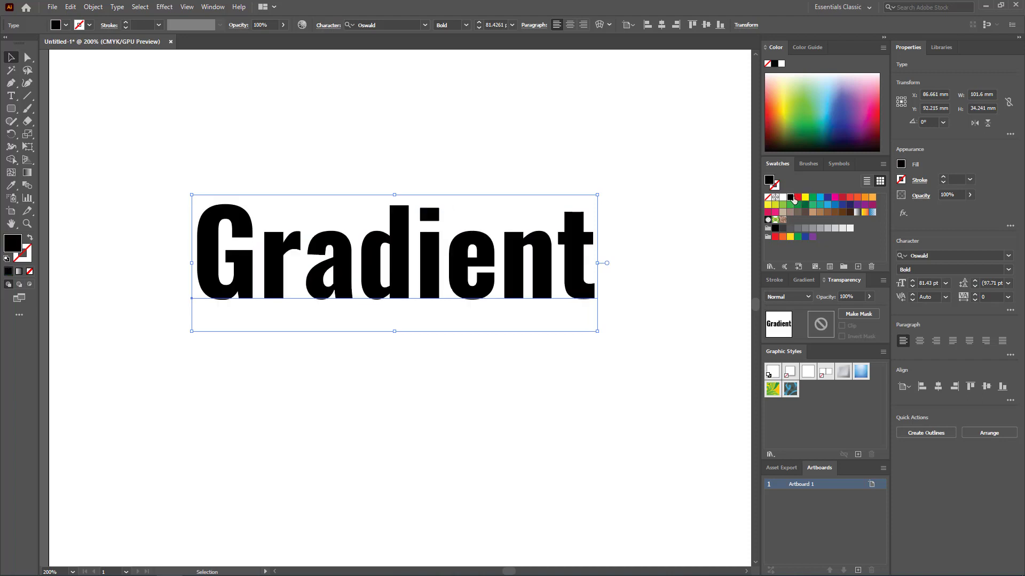
left_click(20, 272)
left_click(20, 272)
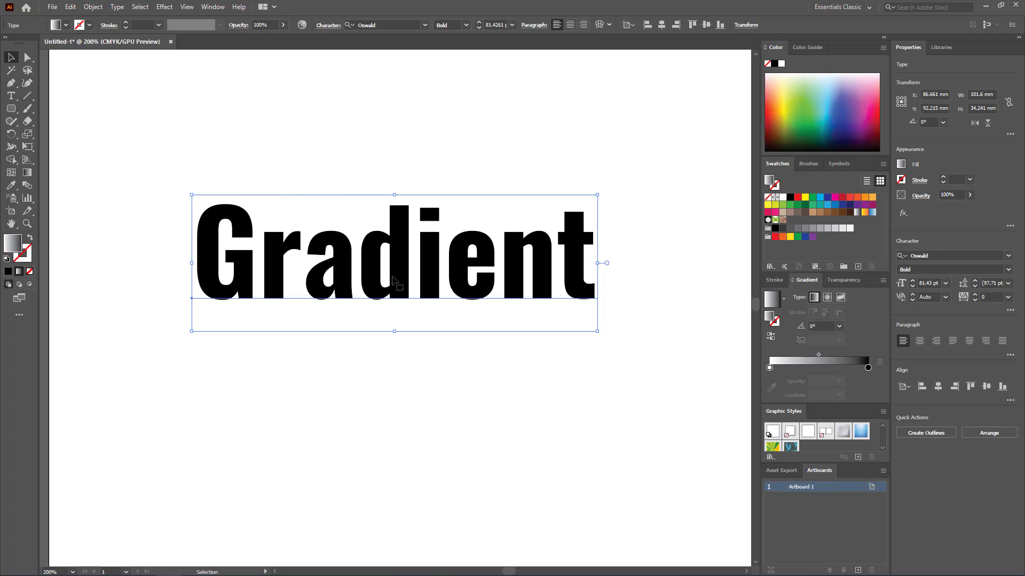
- Move the Gradient text straight up to leave empty space beneath it, and deselect it
left_click_drag(391, 277, 391, 225)
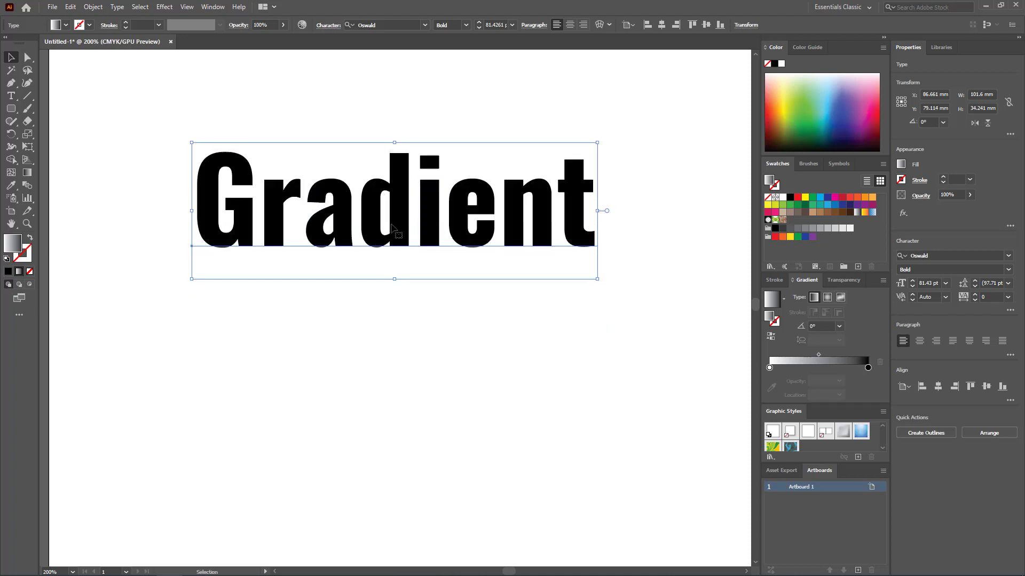
left_click_drag(453, 242, 453, 213)
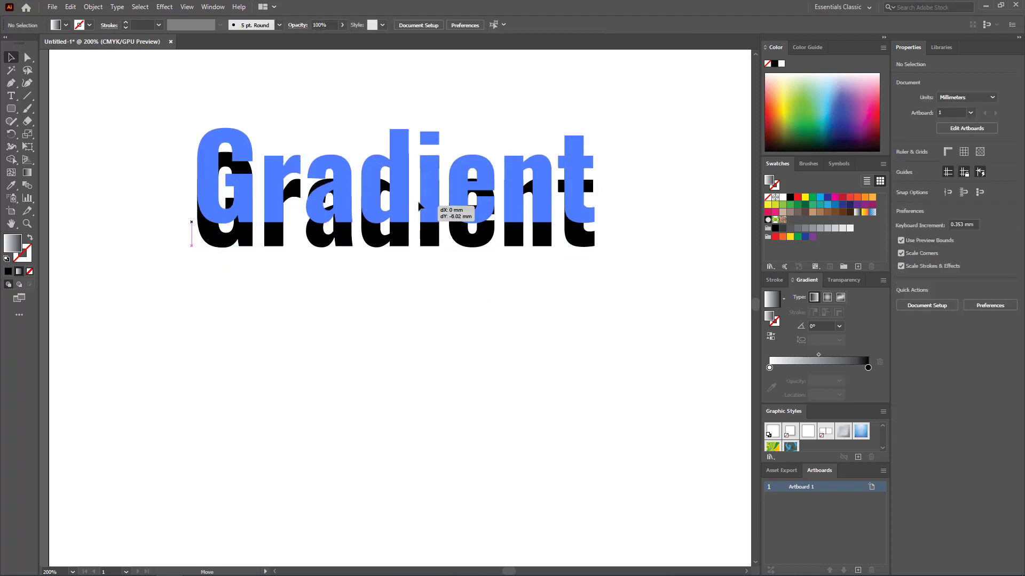
left_click(433, 345)
- Draw a circle about 54 mm in diameter beneath the Gradient text and fill it with solid green
left_click(11, 109)
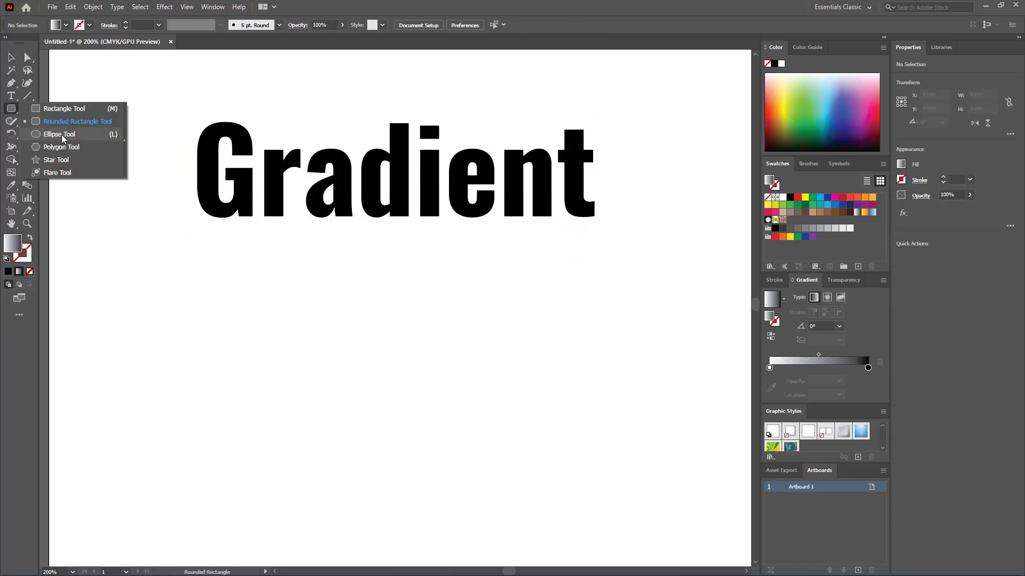
left_click(51, 134)
left_click_drag(266, 262, 484, 480)
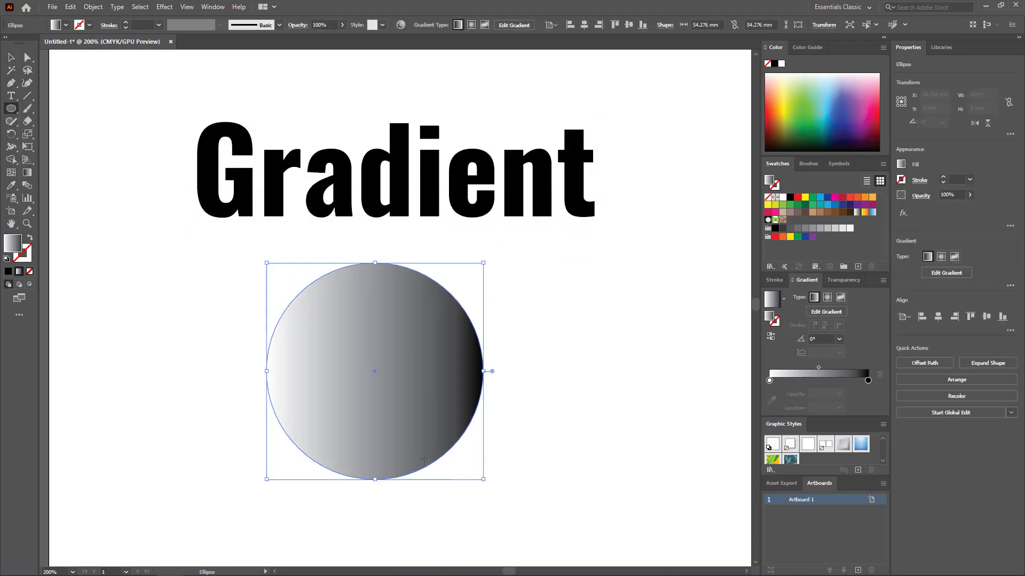
left_click(67, 26)
left_click(62, 50)
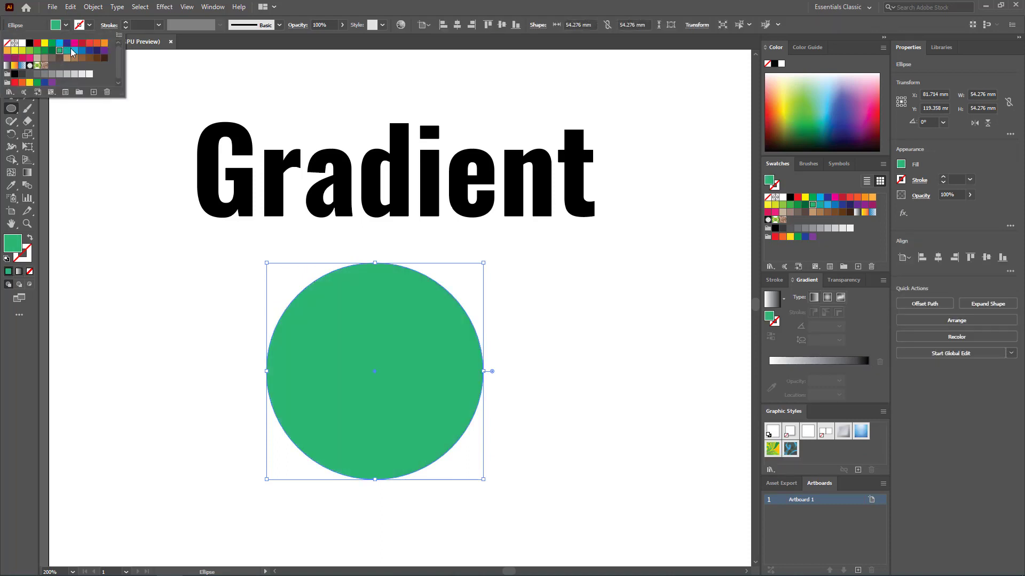
- Give the green circle a red stroke with a 4 pt weight
left_click(88, 25)
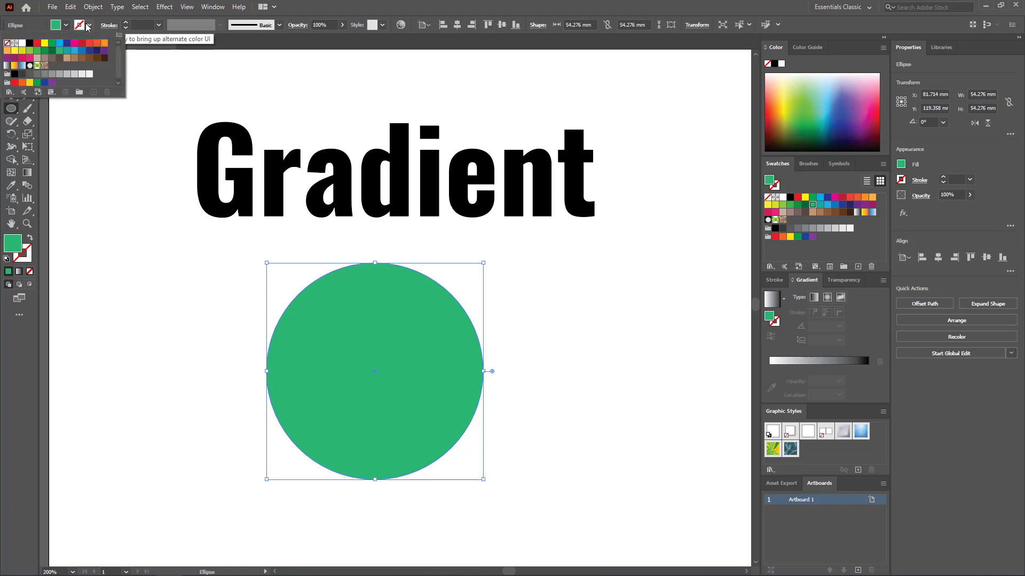
left_click(82, 43)
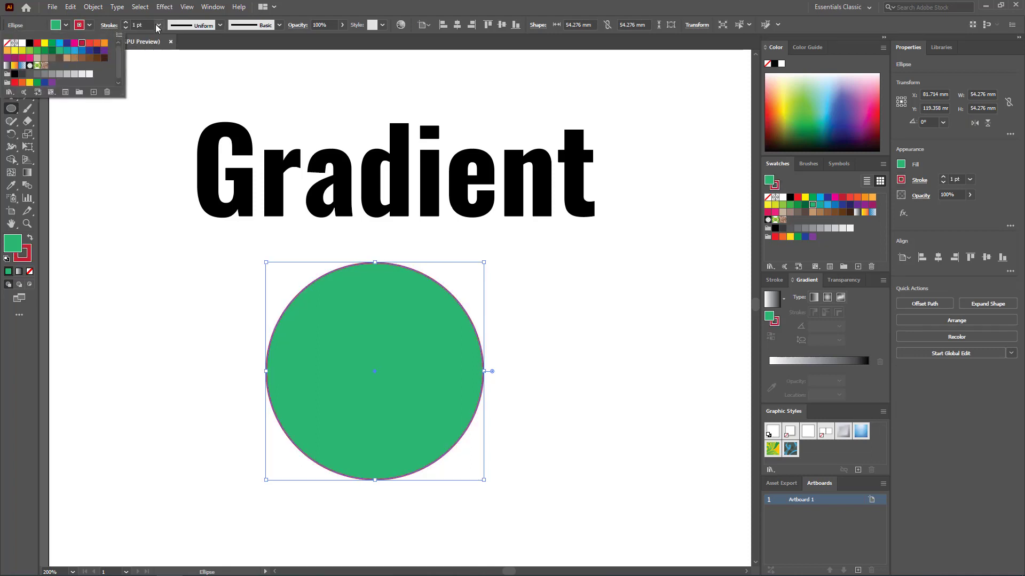
left_click(159, 26)
left_click(159, 25)
left_click(172, 107)
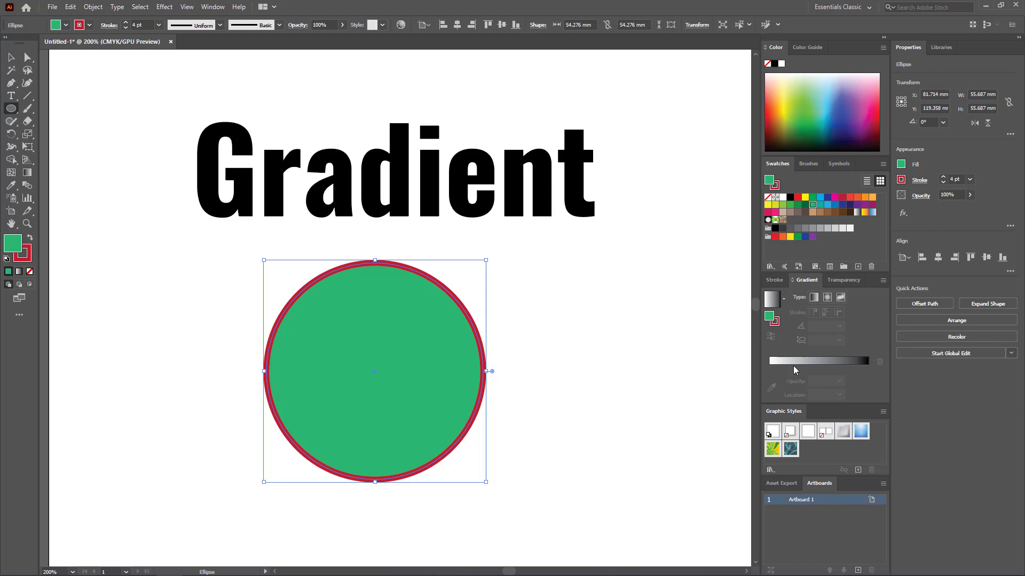
- Reset the Essentials Classic workspace and expand its collapsed panel dock
left_click(841, 7)
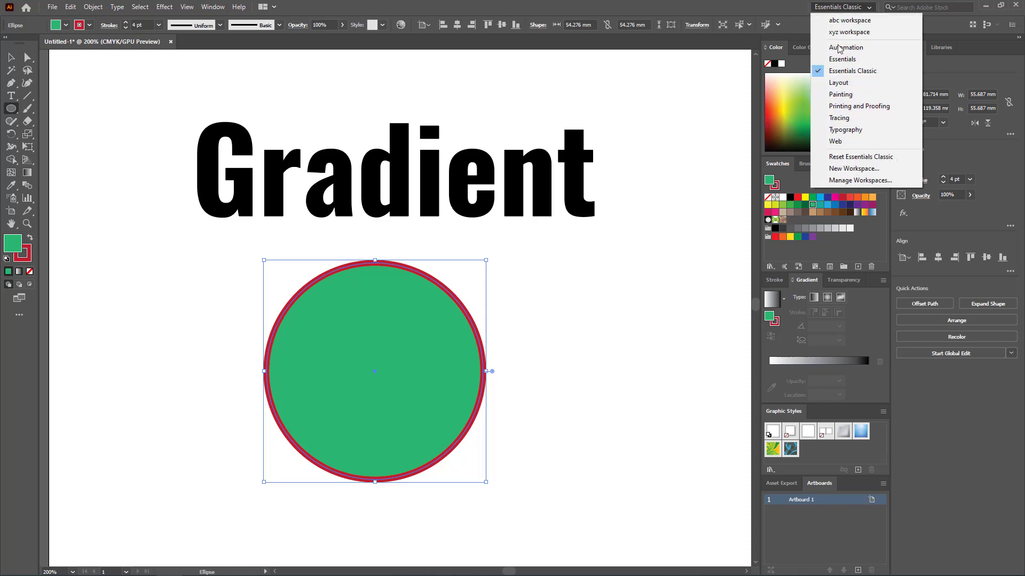
left_click(859, 156)
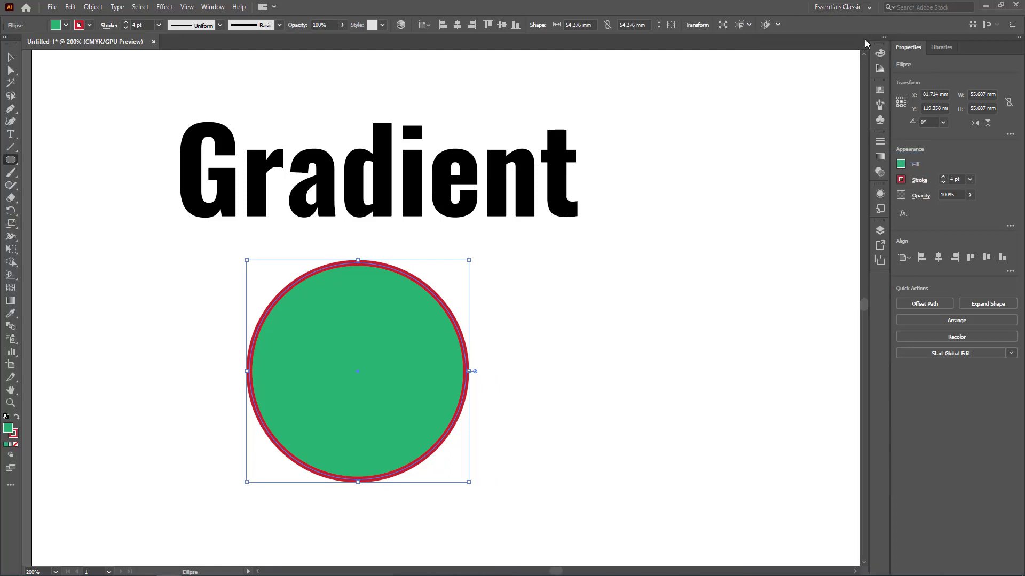
left_click(884, 38)
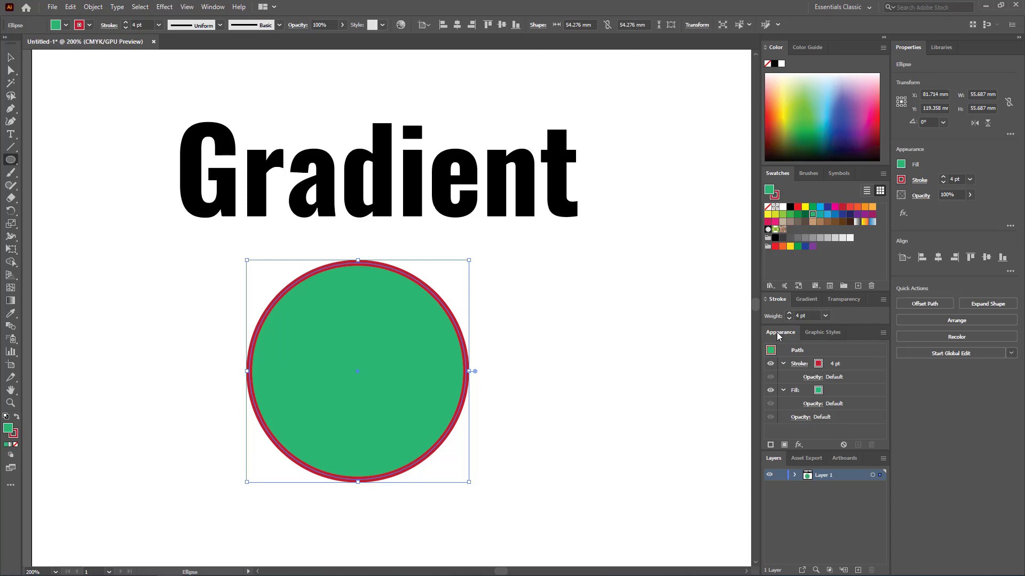
- Detach the Appearance panel from the dock, make it taller and place it beside the circle
left_click(213, 6)
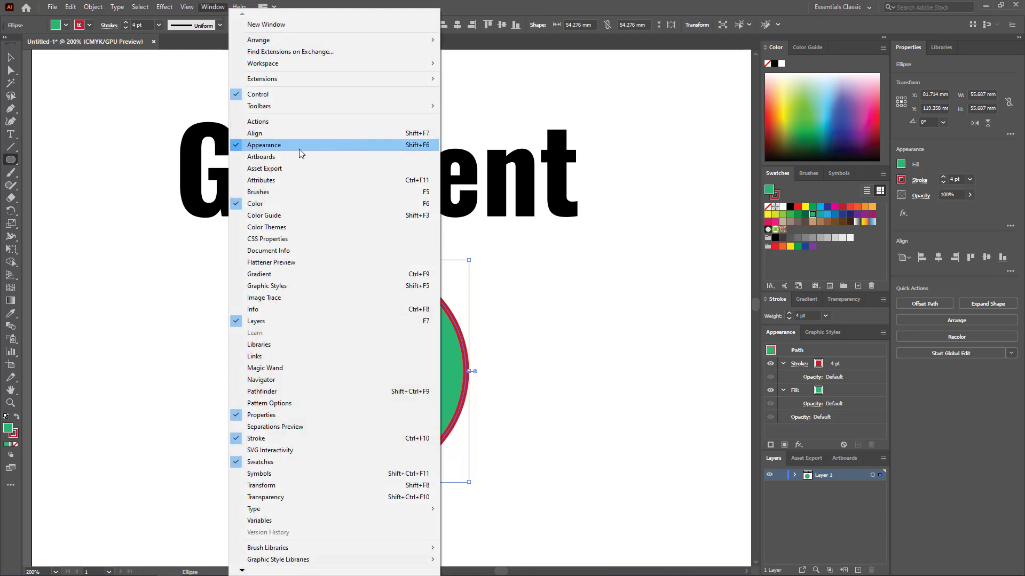
left_click(785, 336)
left_click_drag(784, 336, 548, 244)
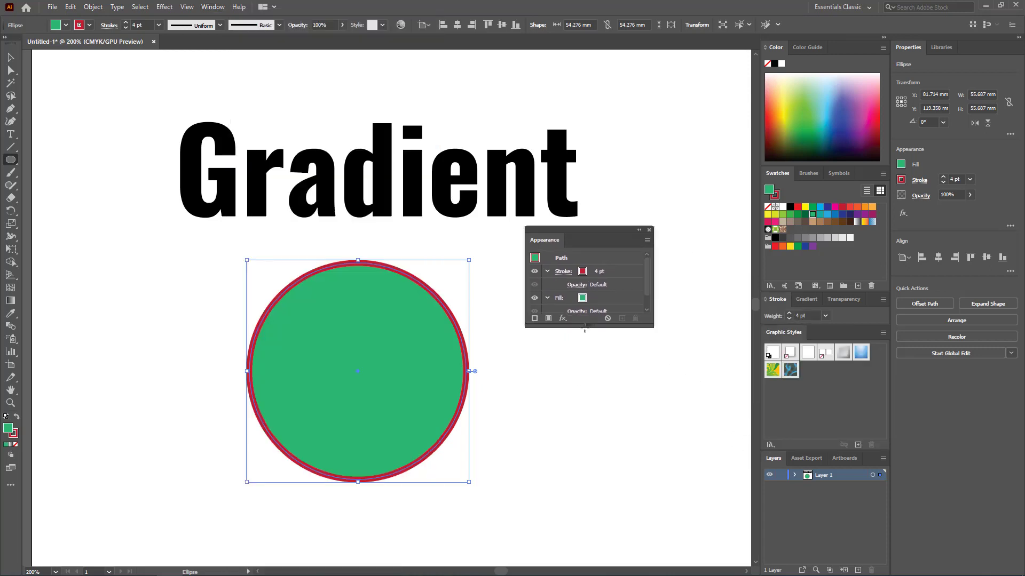
left_click_drag(584, 332, 585, 425)
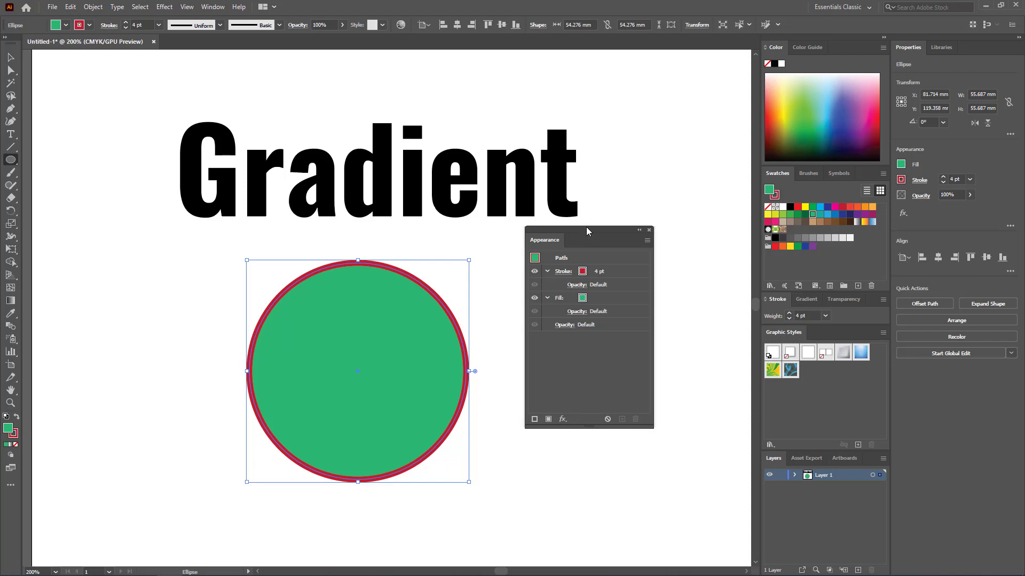
left_click_drag(586, 228, 606, 248)
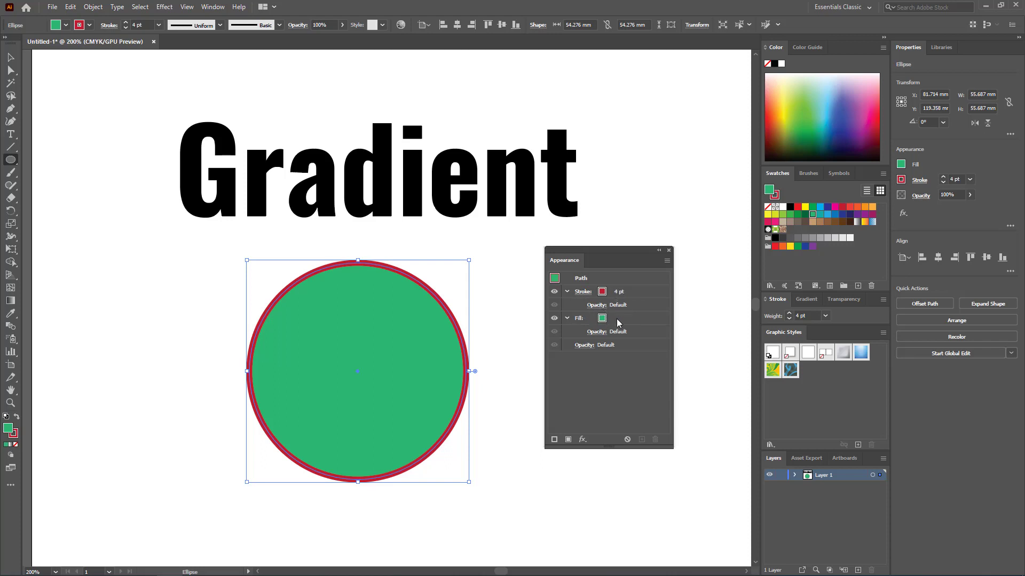
- Collapse the circle's Stroke and Fill entries in the Appearance panel
left_click(567, 292)
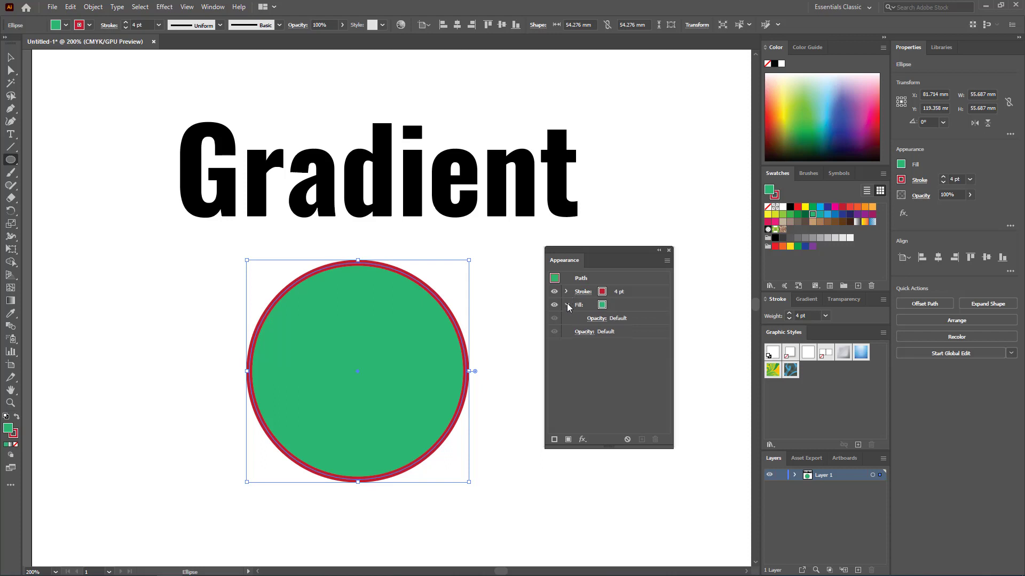
left_click(568, 305)
- Hide and show the circle's stroke twice, and its fill once, to compare their effect on the shape
scroll(414, 318, "up", 1)
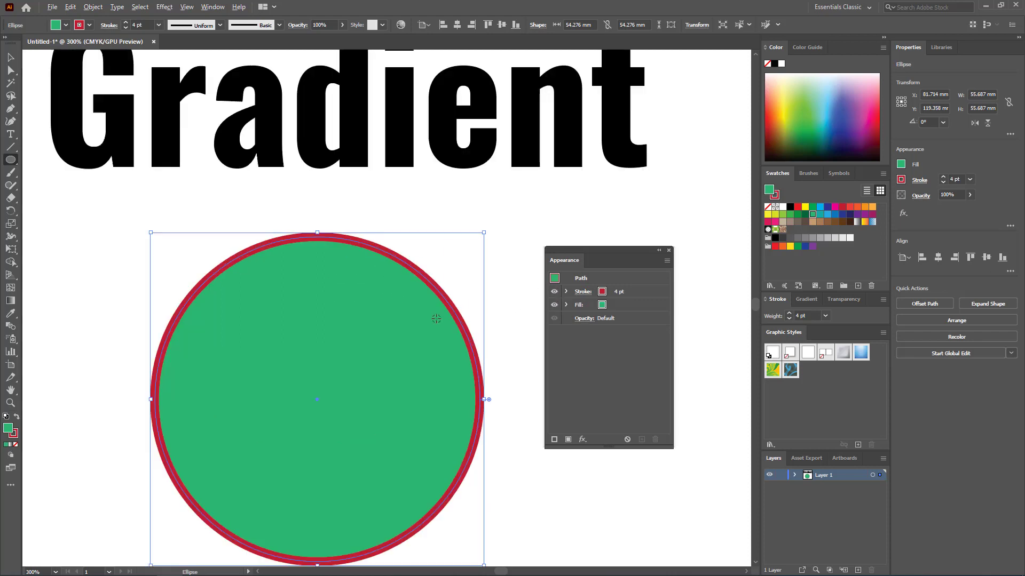
left_click(554, 293)
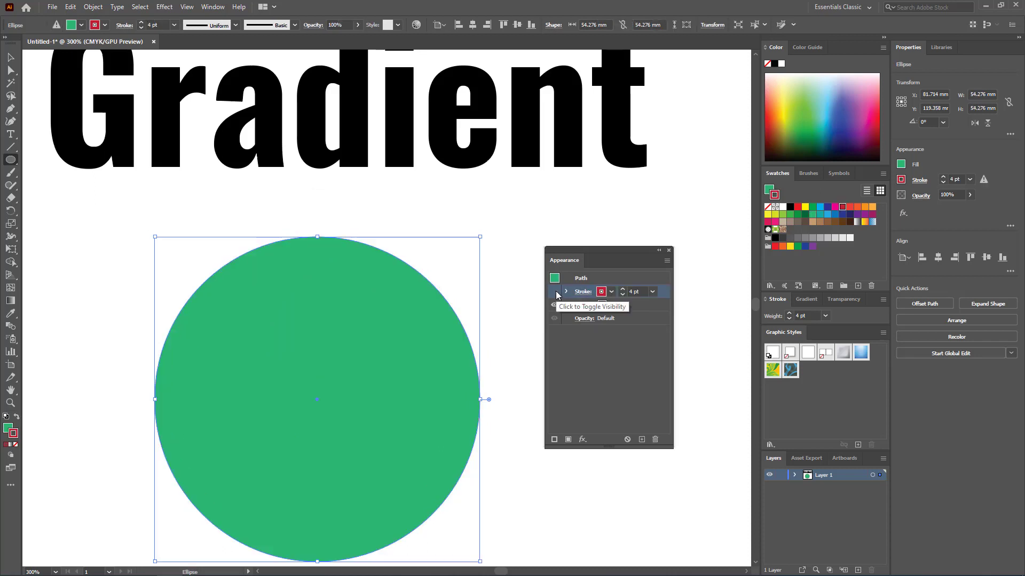
left_click(554, 292)
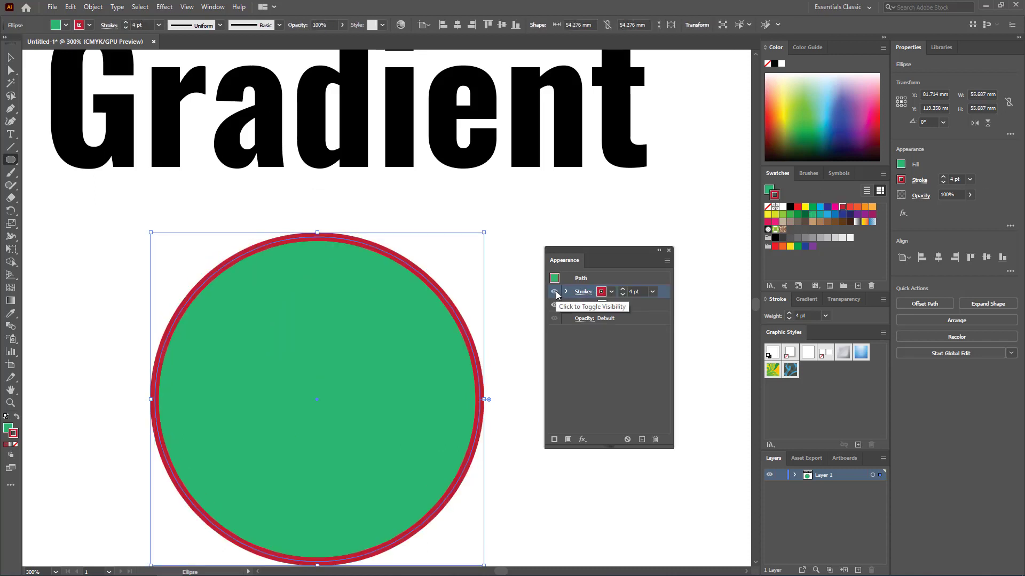
left_click(555, 293)
left_click(554, 292)
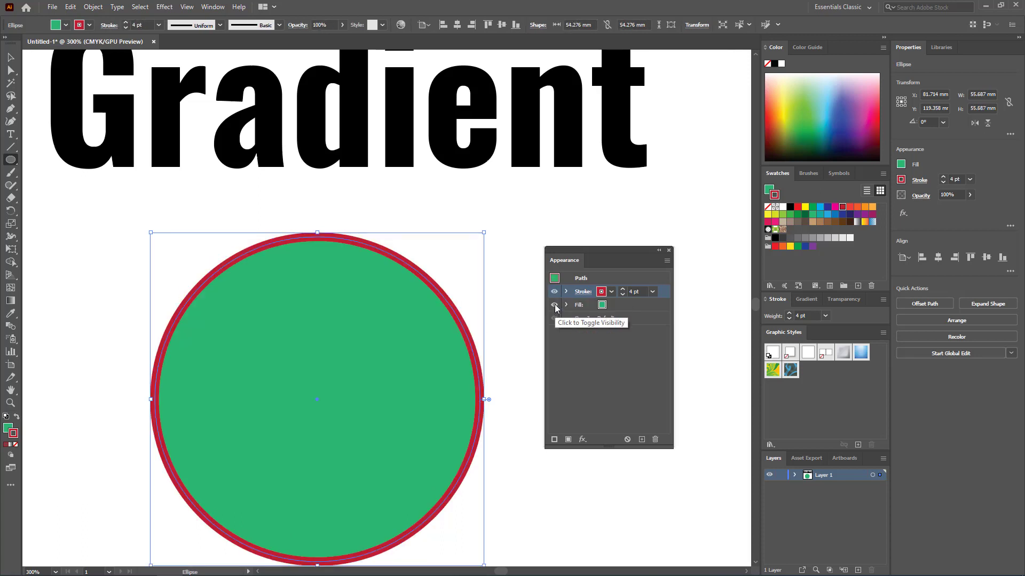
left_click(555, 305)
left_click(555, 306)
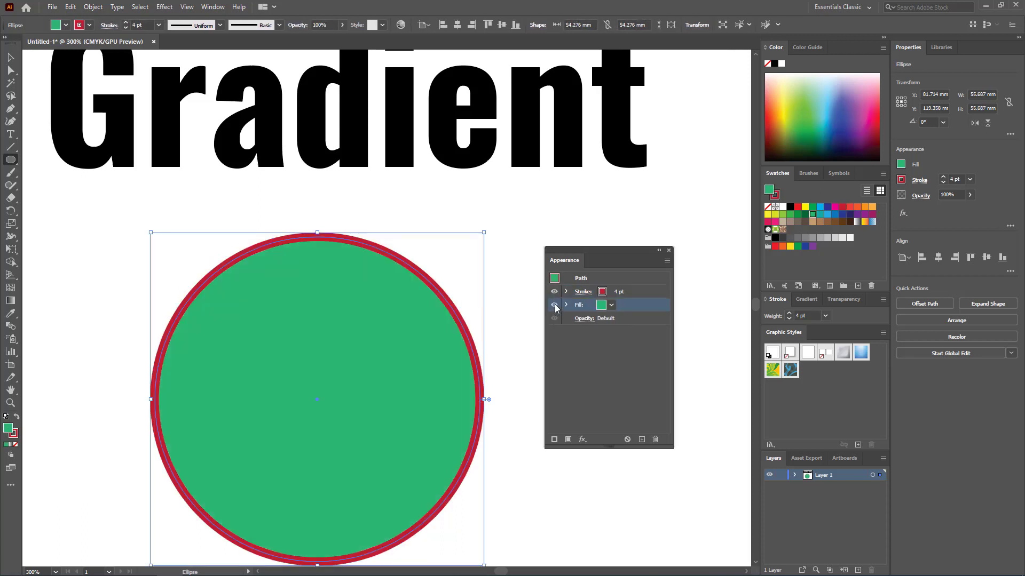
- Hide and show the circle's fill once more, and expand the details of its stroke
left_click(555, 309)
left_click(555, 307)
left_click(567, 292)
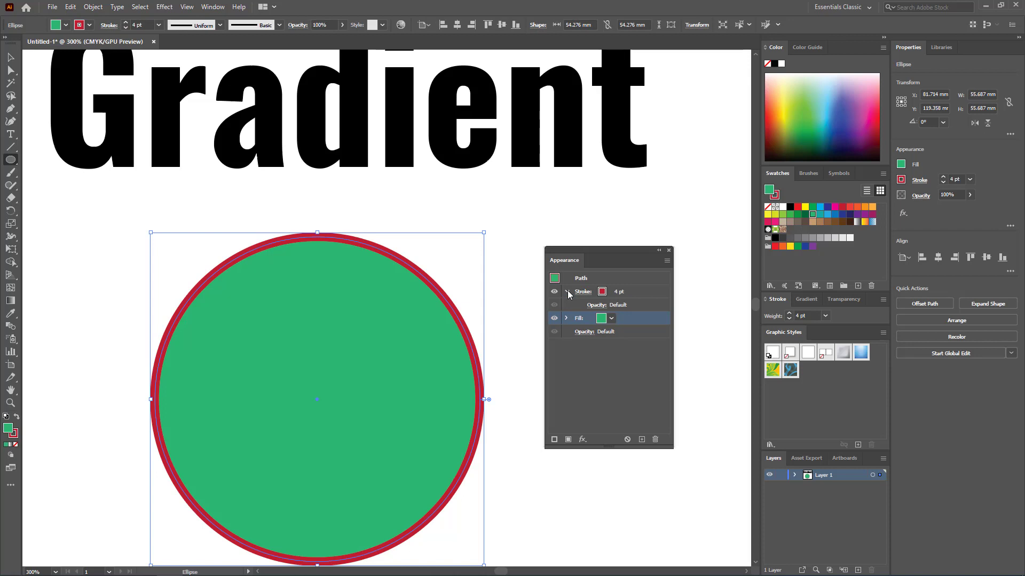
- Try the circle's red stroke at 32% opacity, restore it to 100% and collapse the stroke's details
left_click(597, 305)
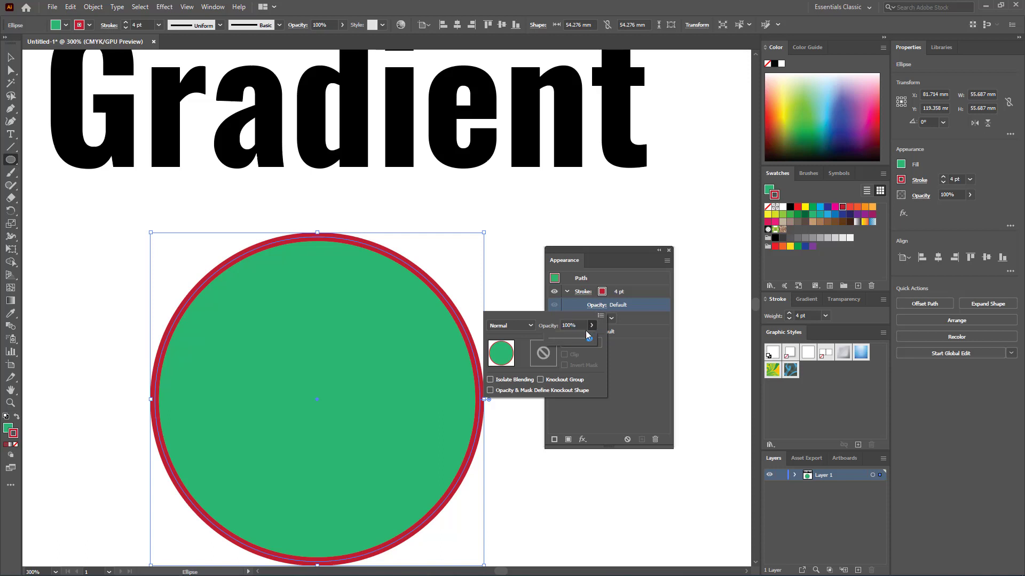
left_click(591, 325)
left_click_drag(590, 339, 562, 337)
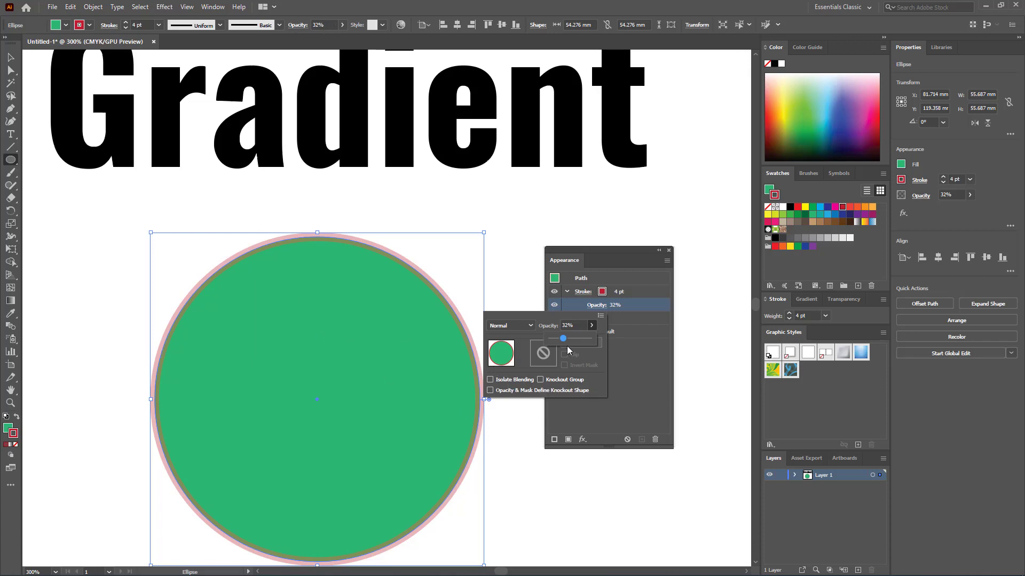
left_click_drag(563, 338, 615, 337)
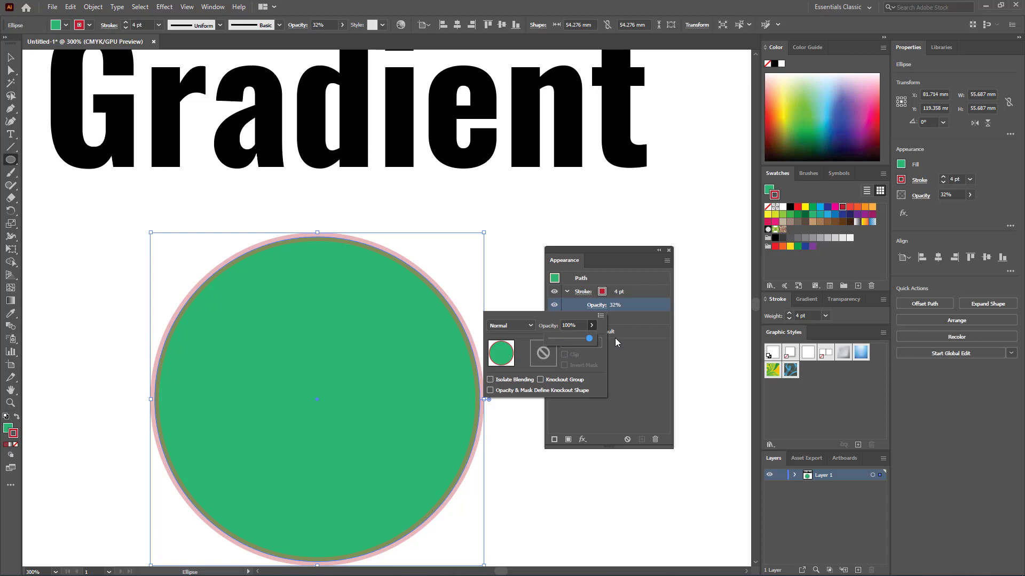
left_click(642, 355)
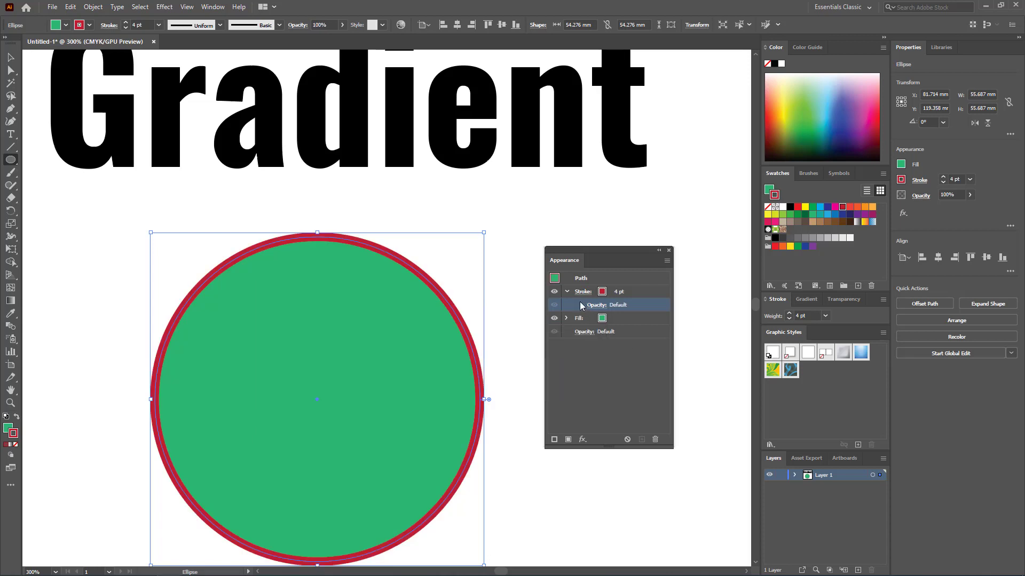
left_click(566, 293)
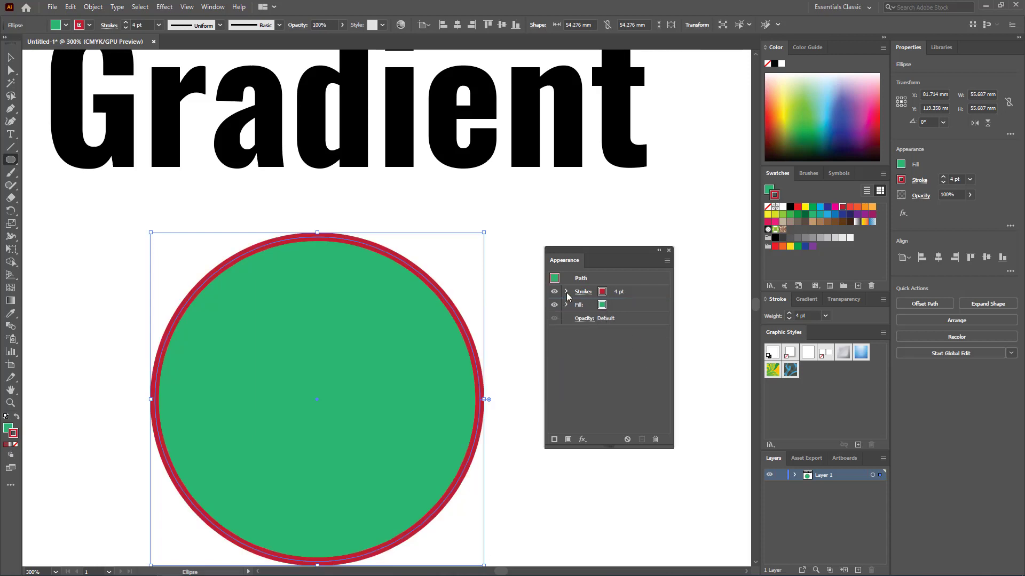
- Move the circle's fill above its stroke in the appearance stacking order
left_click(624, 305)
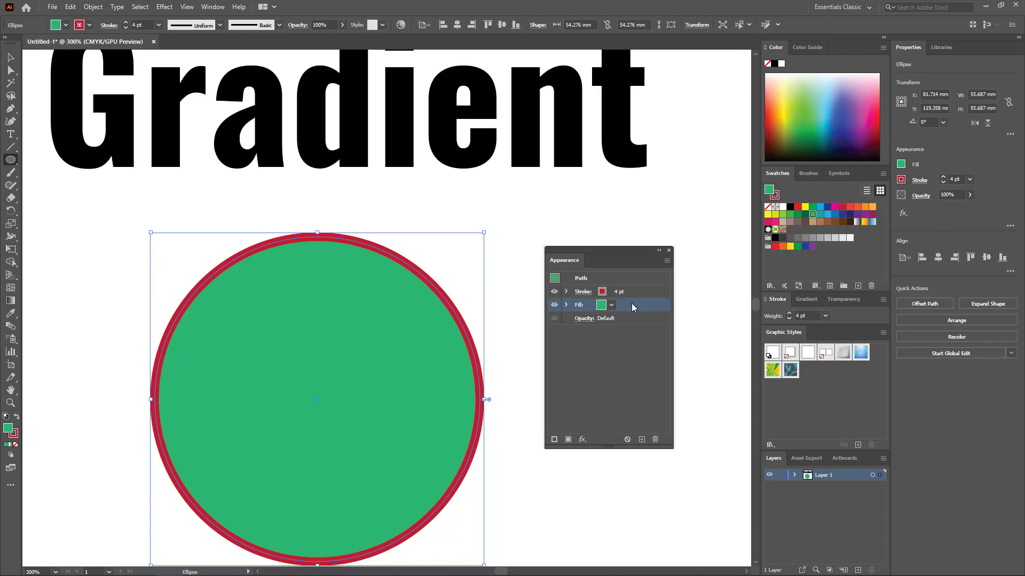
left_click_drag(632, 303, 633, 286)
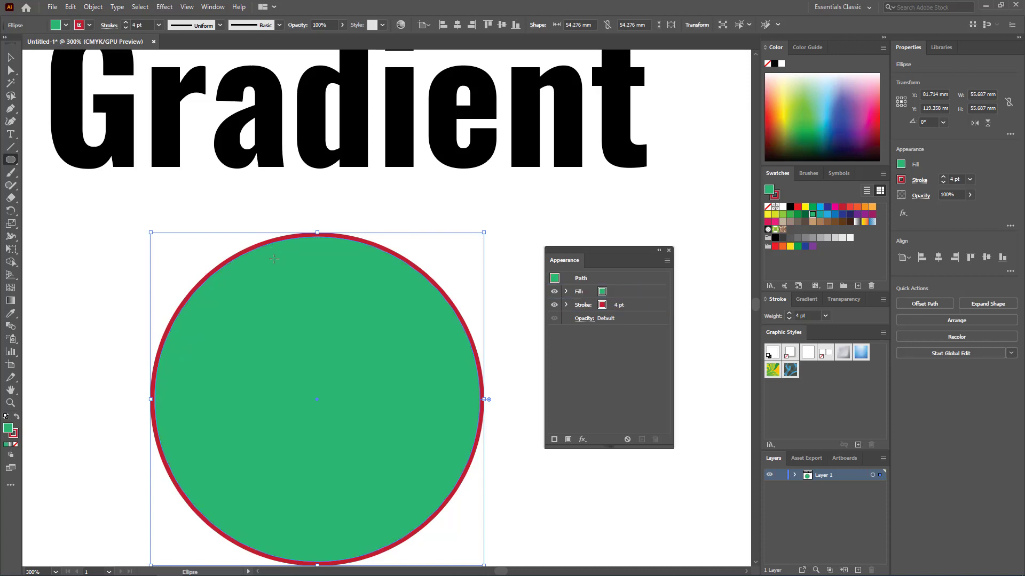
left_click(625, 290)
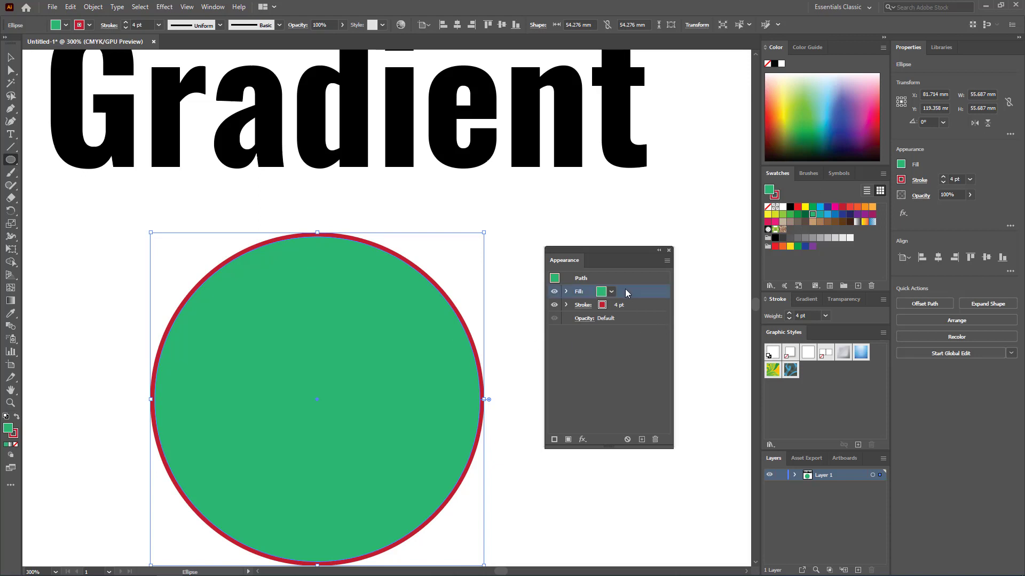
mouse_move(632, 289)
left_mouse_down()
mouse_move(635, 311)
mouse_move(631, 291)
left_mouse_up()
left_click(624, 291)
- Delete the circle's red stroke and undo the deletion
left_click(634, 303)
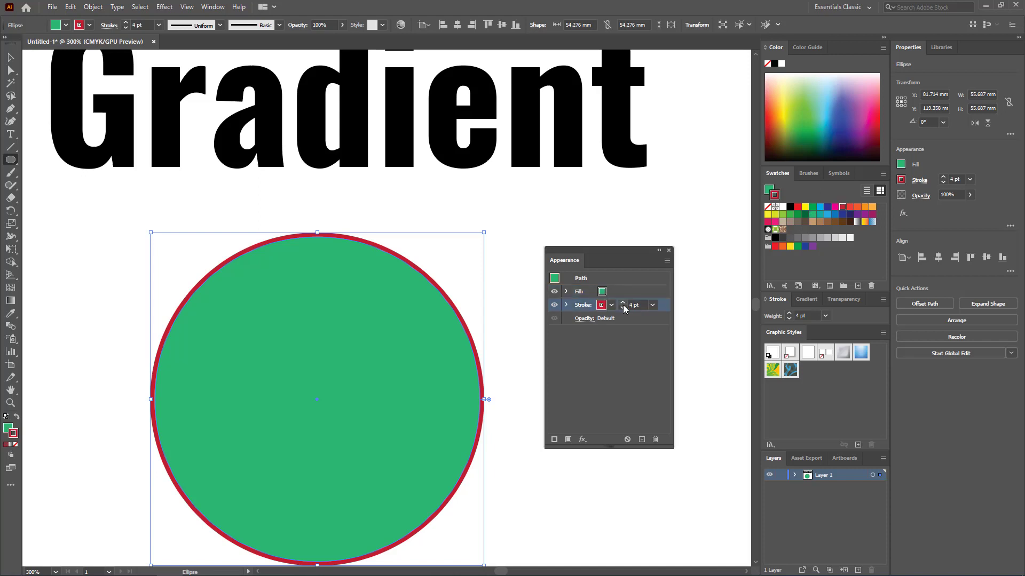
left_click(655, 439)
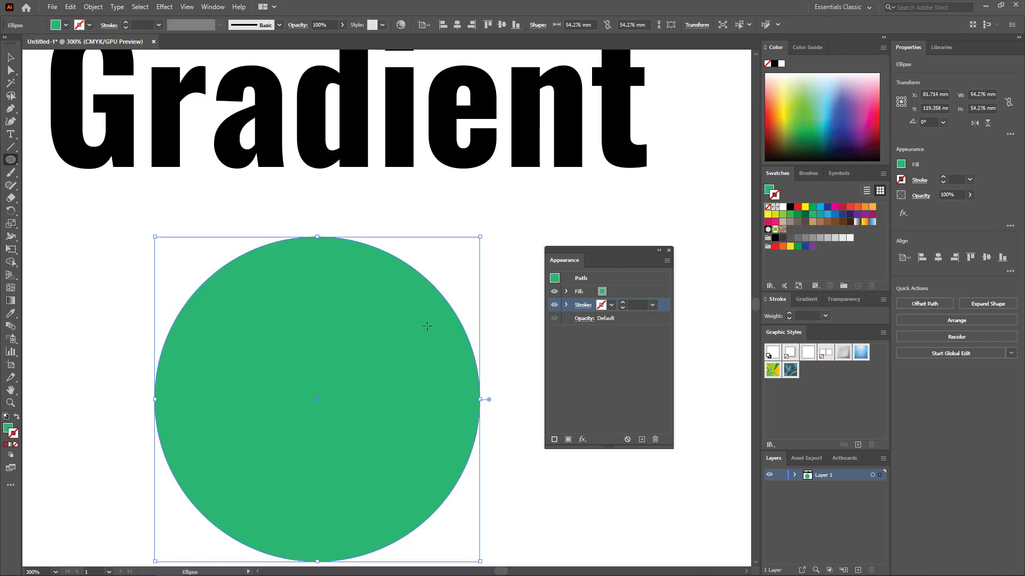
key("ctrl+z")
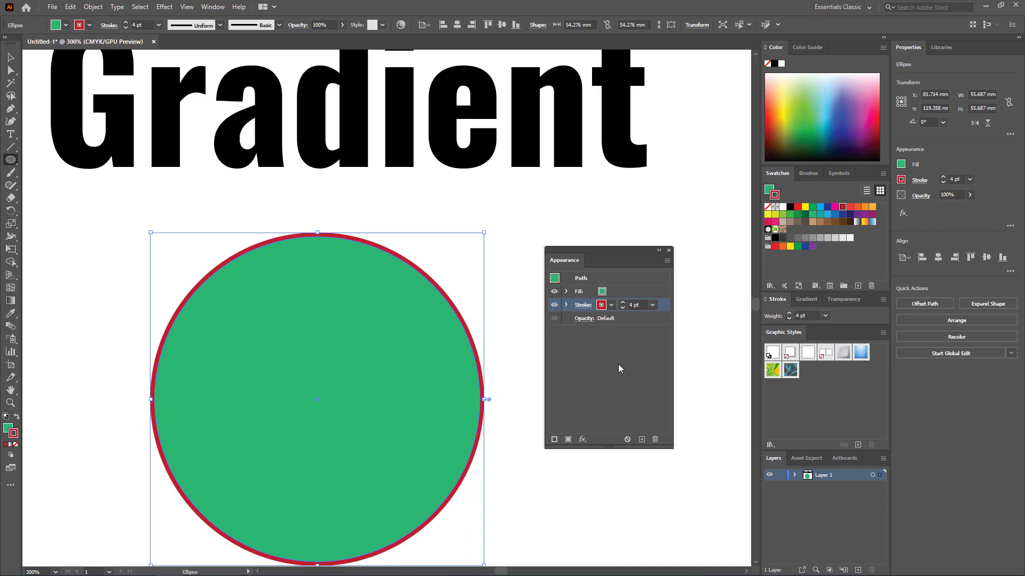
- Duplicate the circle's red stroke and color the upper copy black
left_click(634, 291)
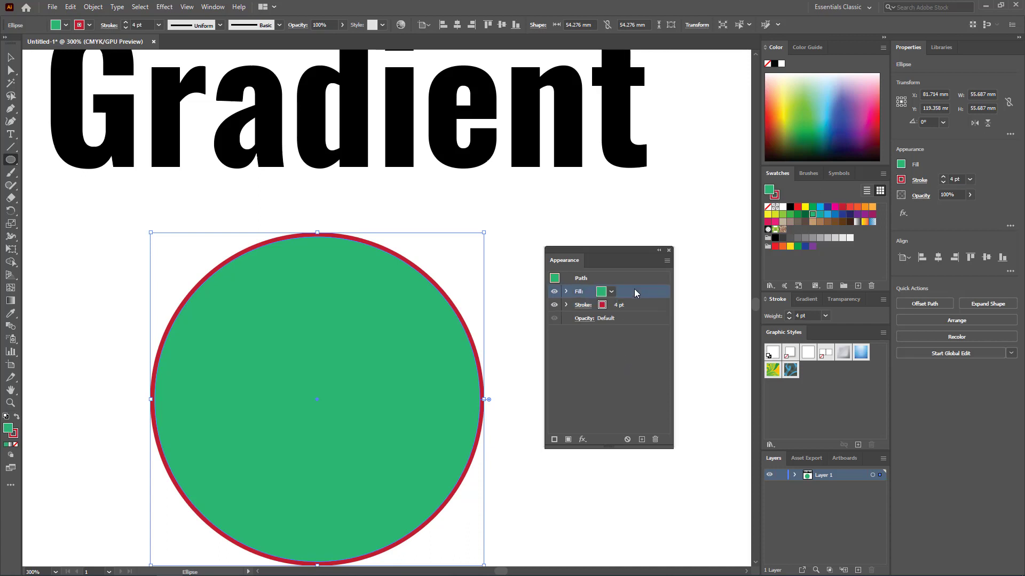
left_click(626, 305)
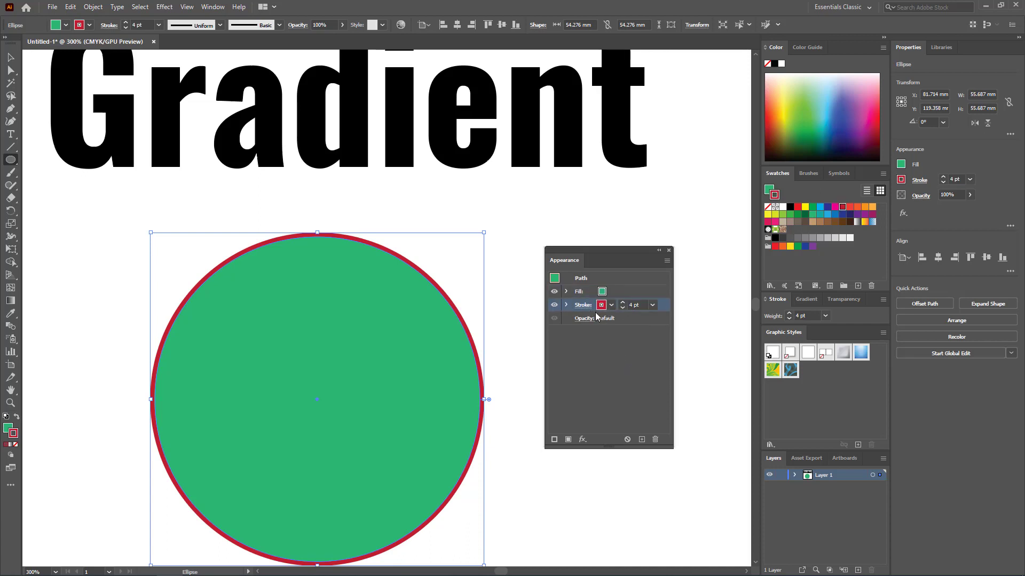
left_click(642, 439)
left_click(611, 305)
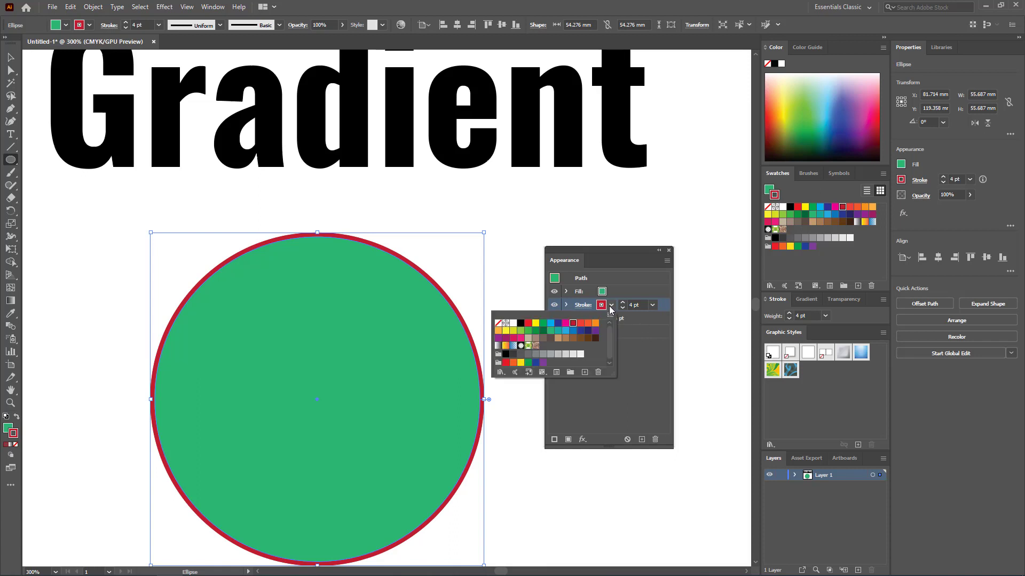
left_click(520, 323)
- Set the black stroke's weight to 7 pt, after trying 5 pt
left_click(654, 303)
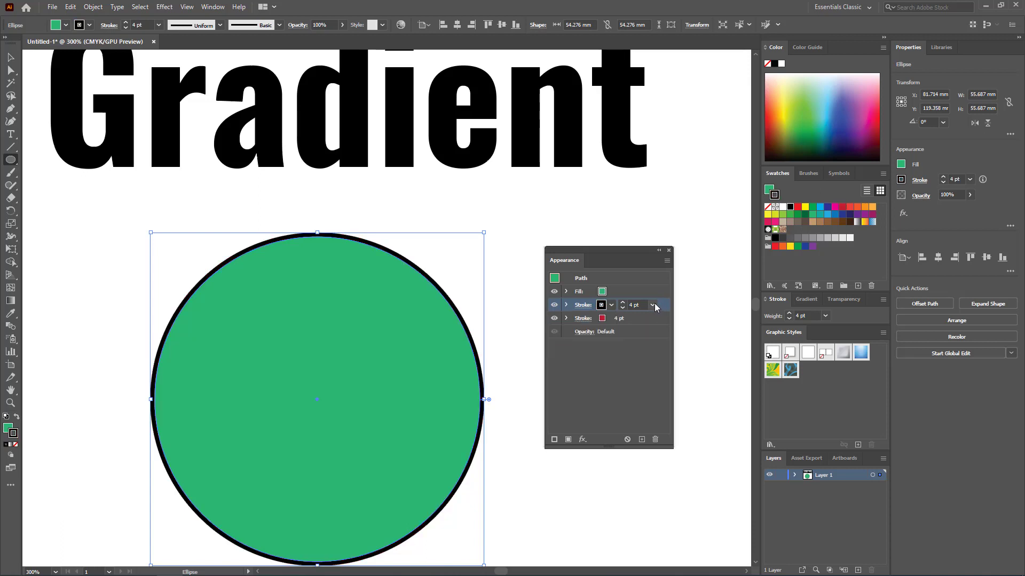
left_click(653, 304)
left_click(664, 398)
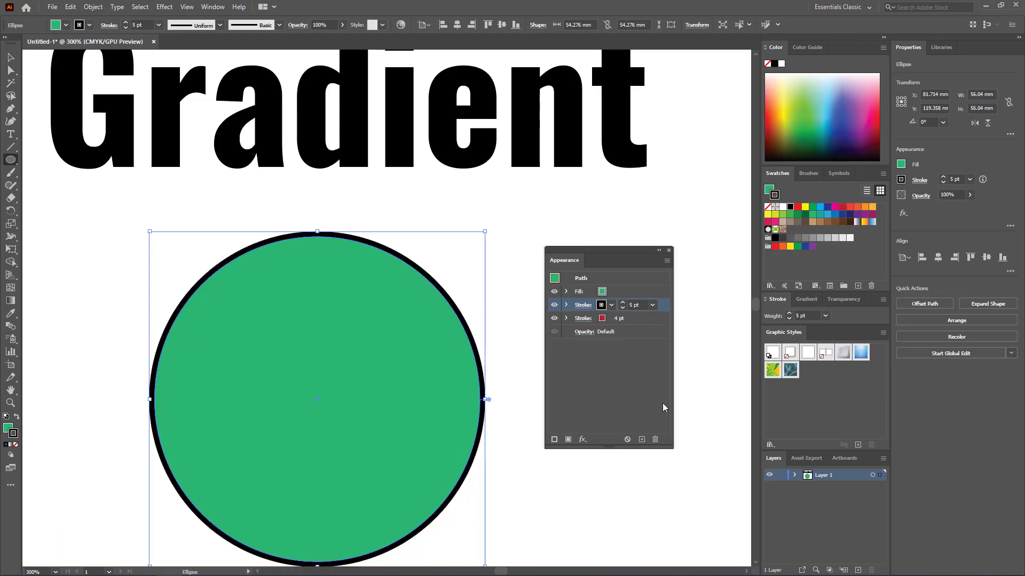
left_click(653, 305)
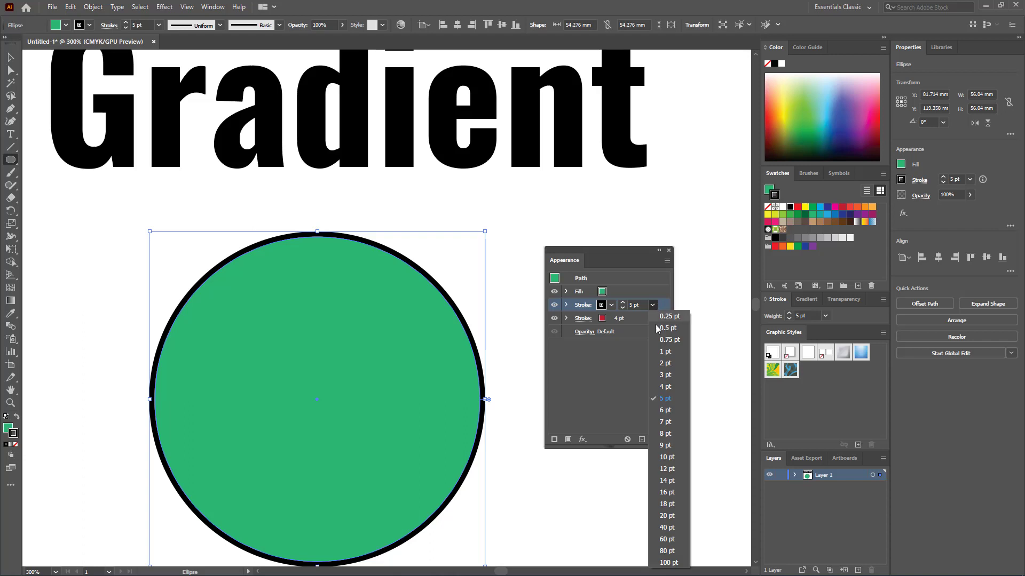
left_click(665, 422)
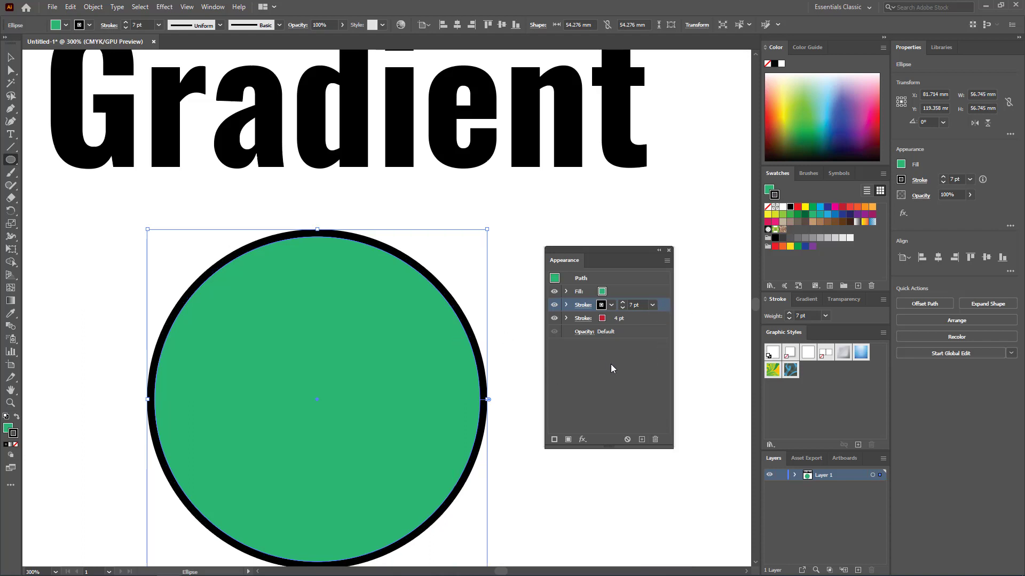
- Move the red 4 pt stroke above the black stroke in the circle's appearance stacking order
left_click(619, 320)
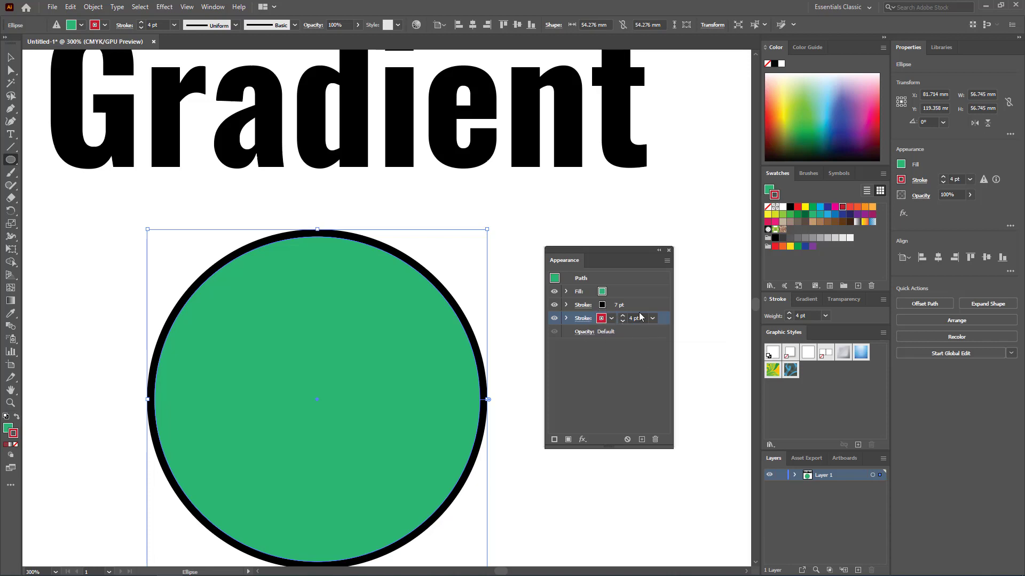
left_click(641, 297)
left_click(625, 320)
left_click(626, 319)
left_click(621, 305)
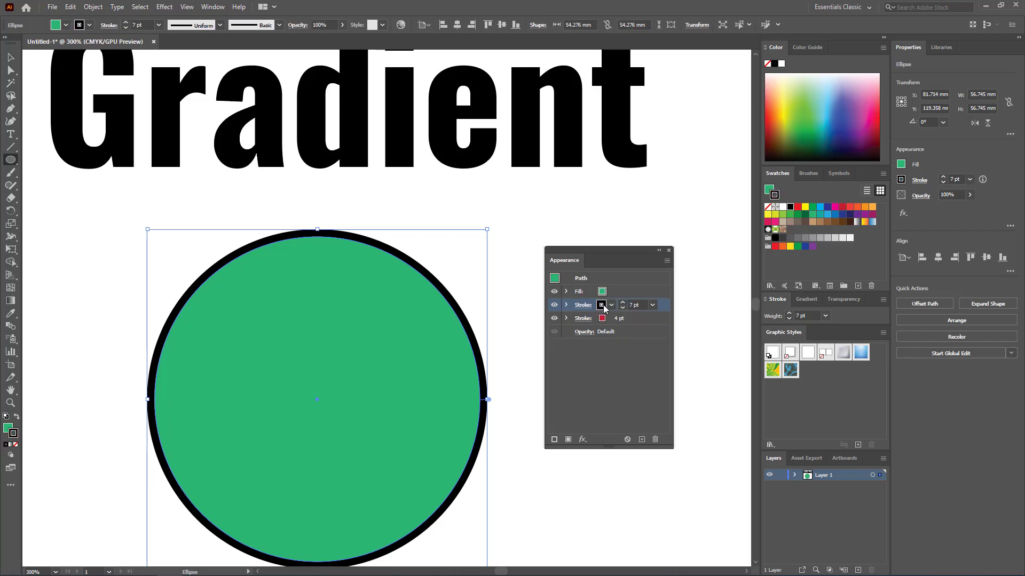
left_click(639, 318)
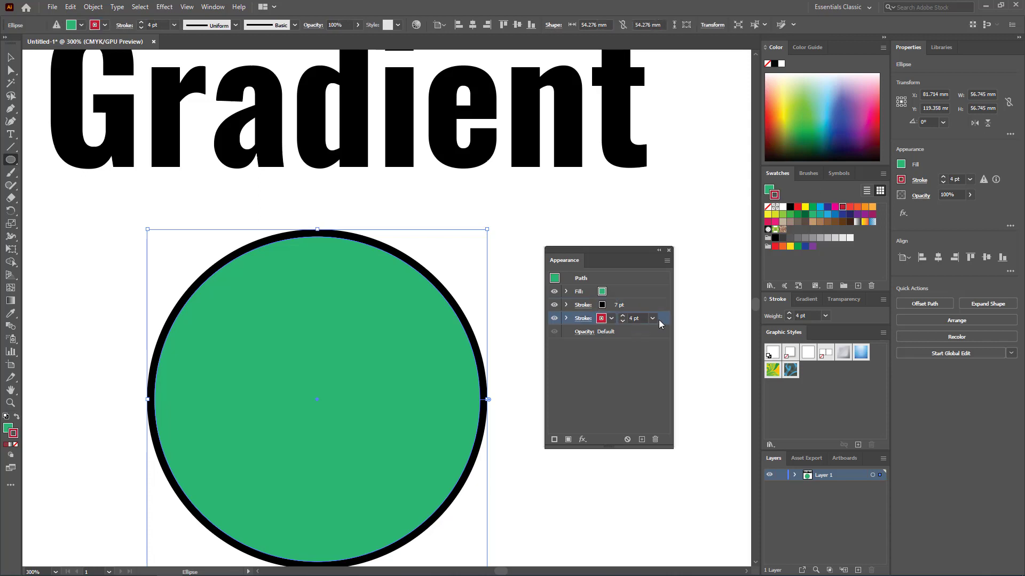
left_click_drag(665, 317, 668, 299)
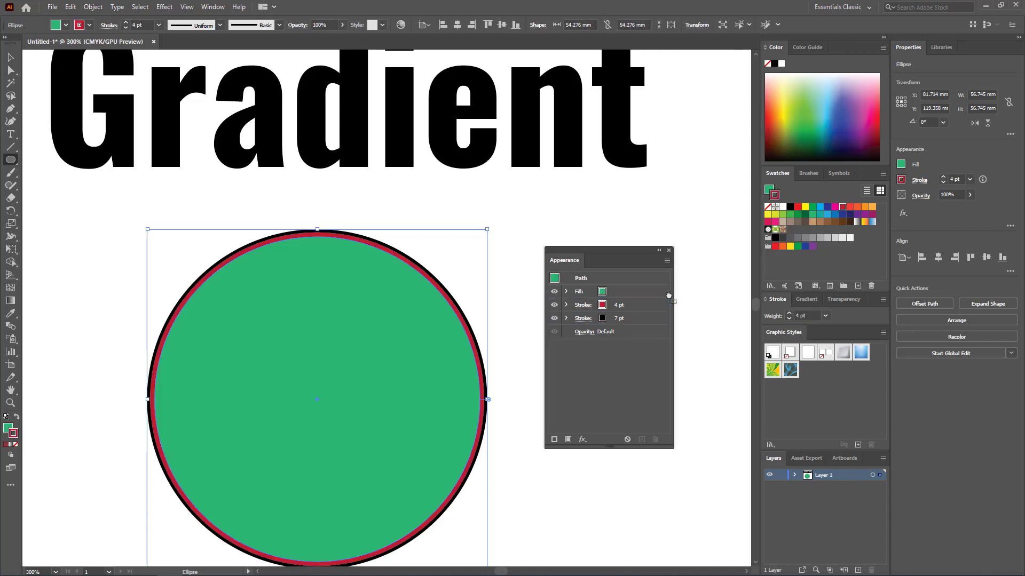
- Set the weight of the circle's black stroke to 10 pt
scroll(450, 324, "up", 3)
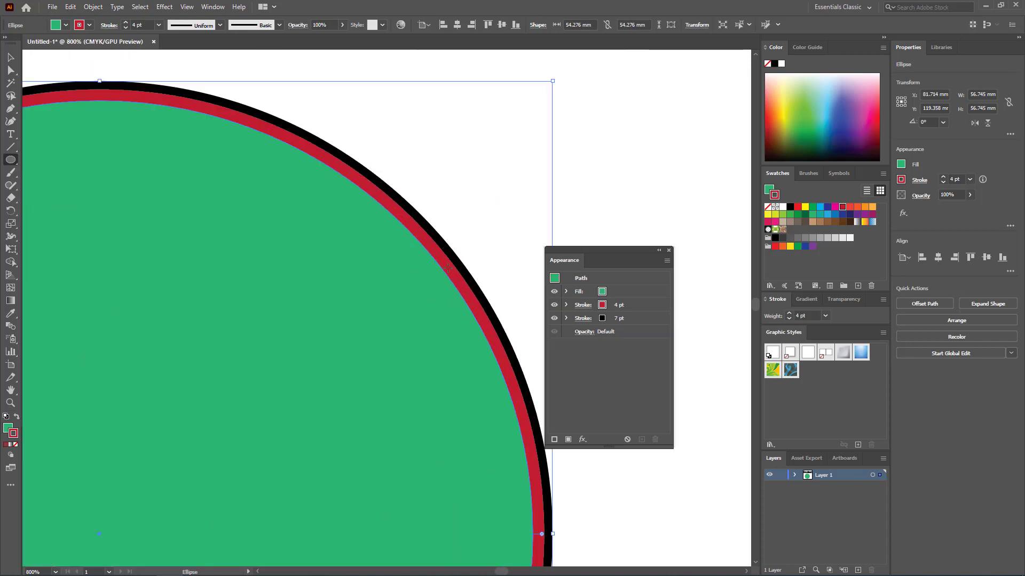
left_click(640, 320)
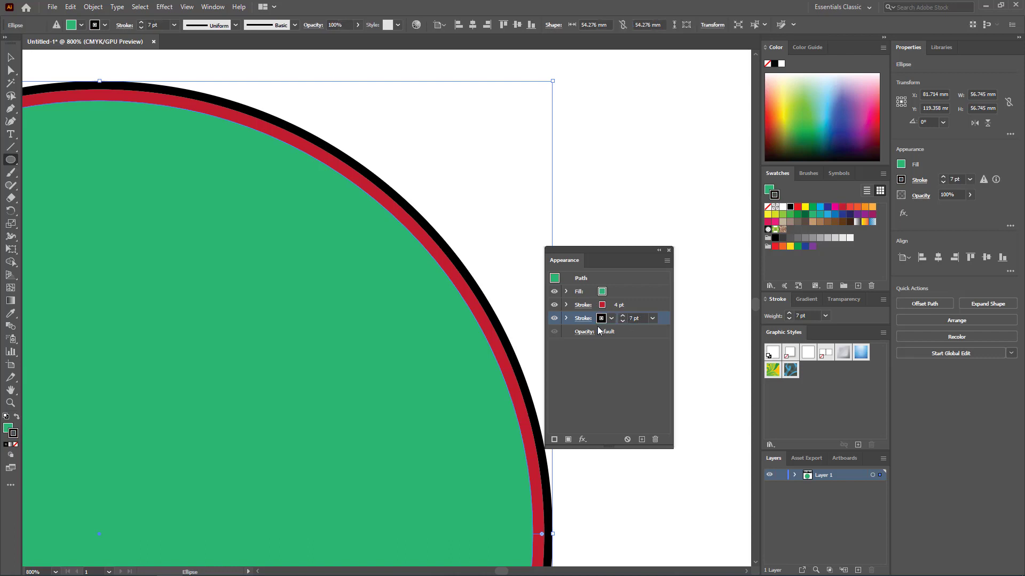
left_click(652, 318)
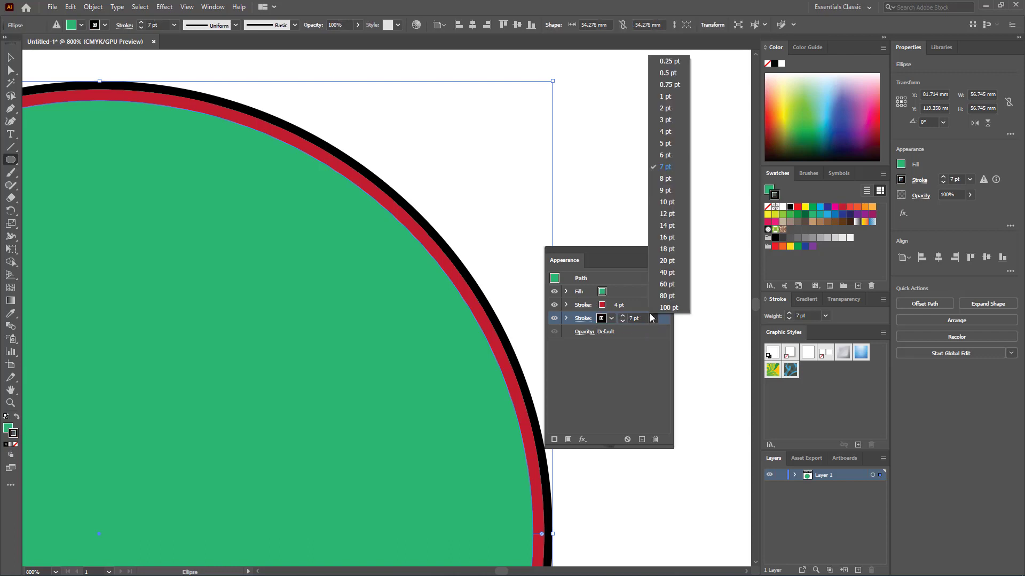
left_click(667, 203)
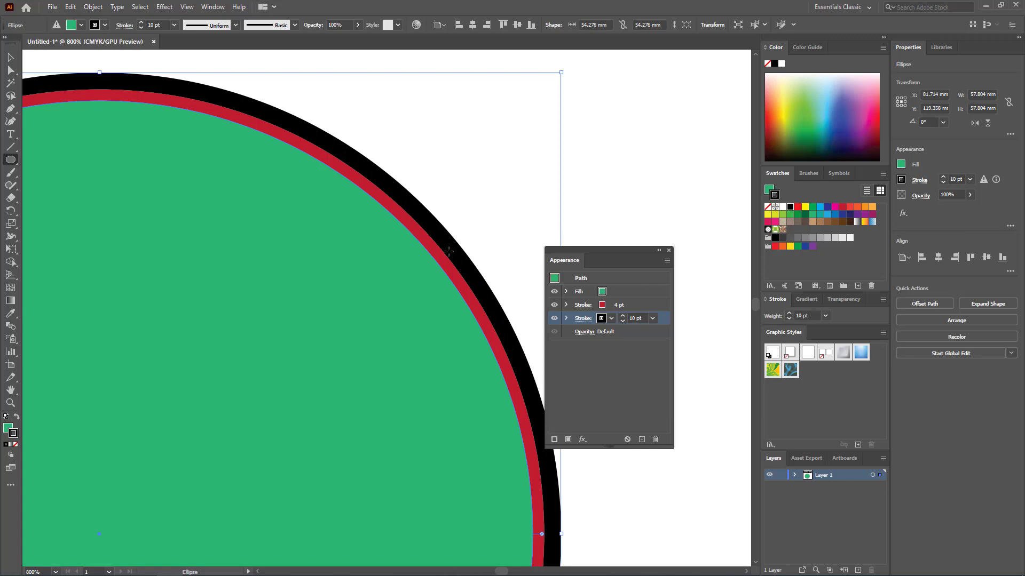
- Add a new stroke above the red one, with a 3 pt weight and the lightest grey swatch
left_click(634, 308)
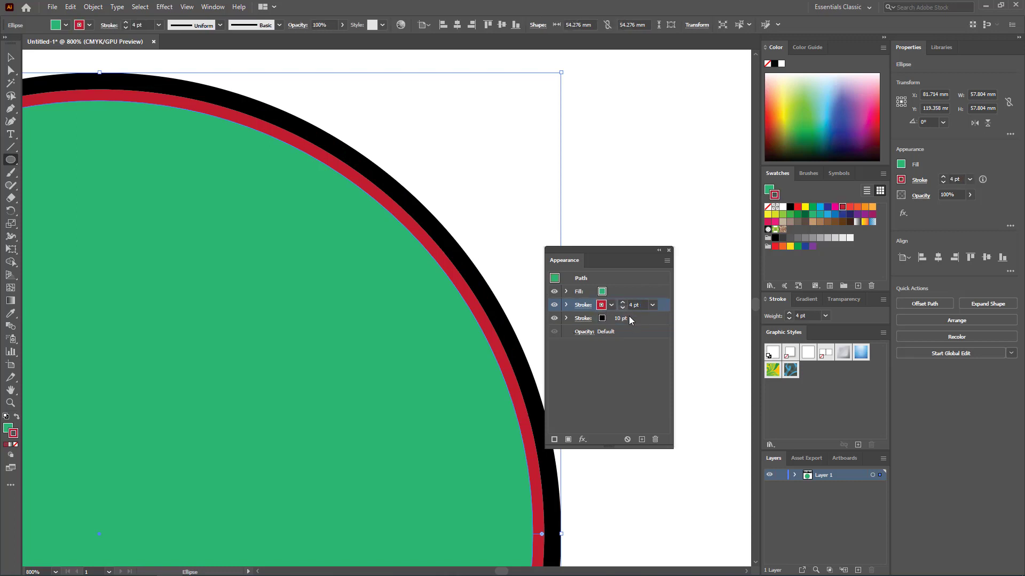
left_click(552, 440)
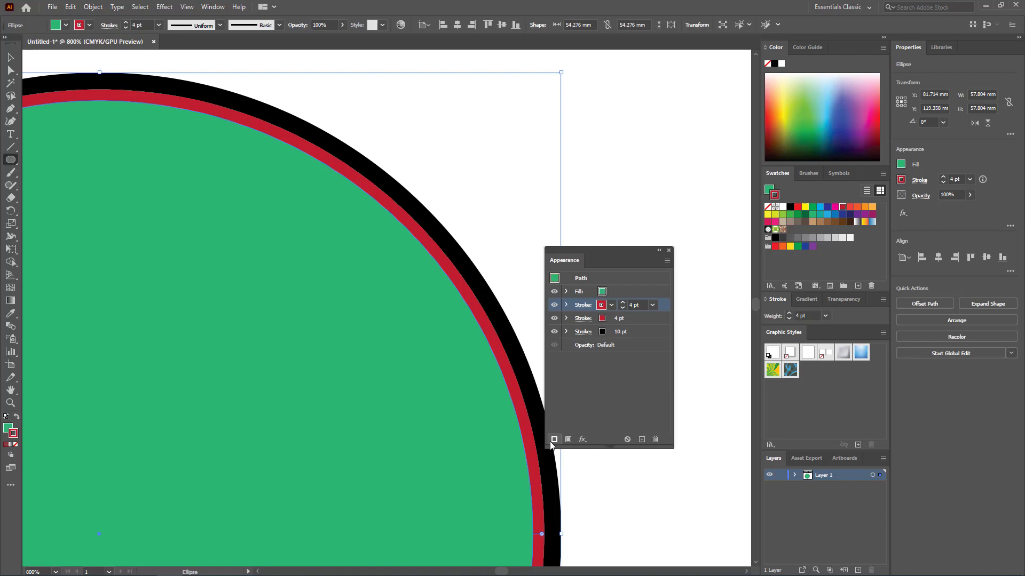
left_click(655, 304)
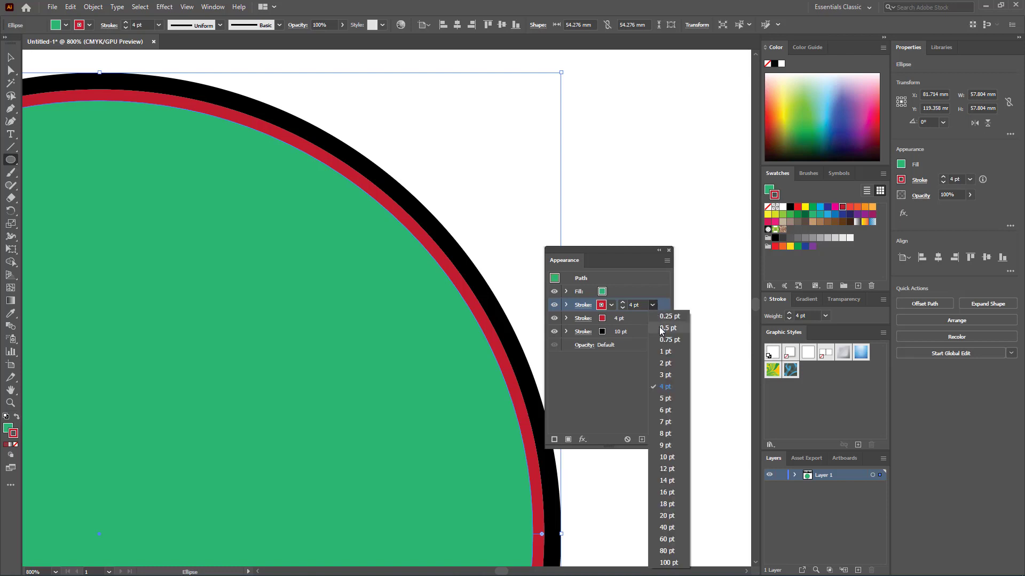
left_click(667, 375)
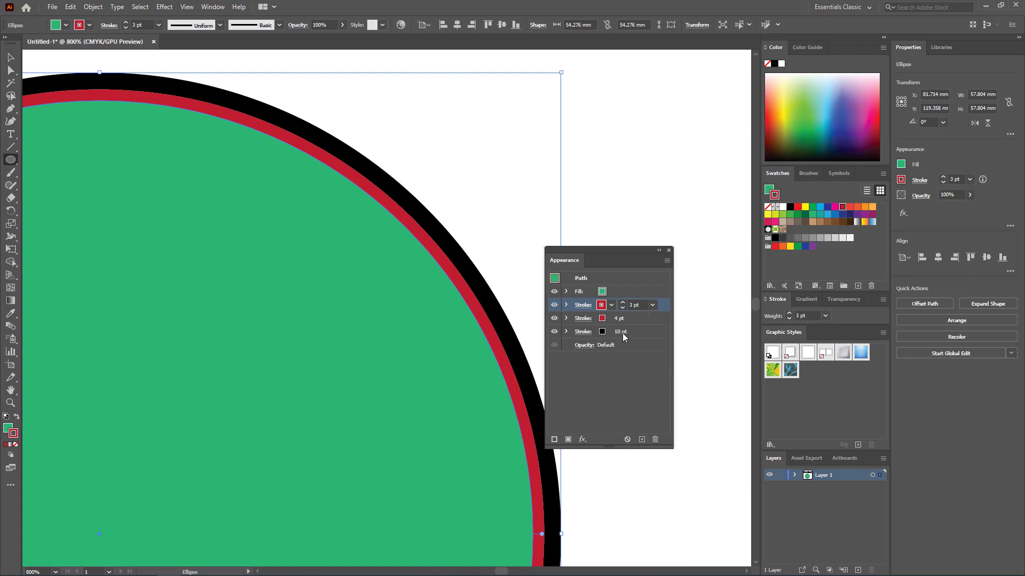
left_click(612, 306)
left_click(580, 354)
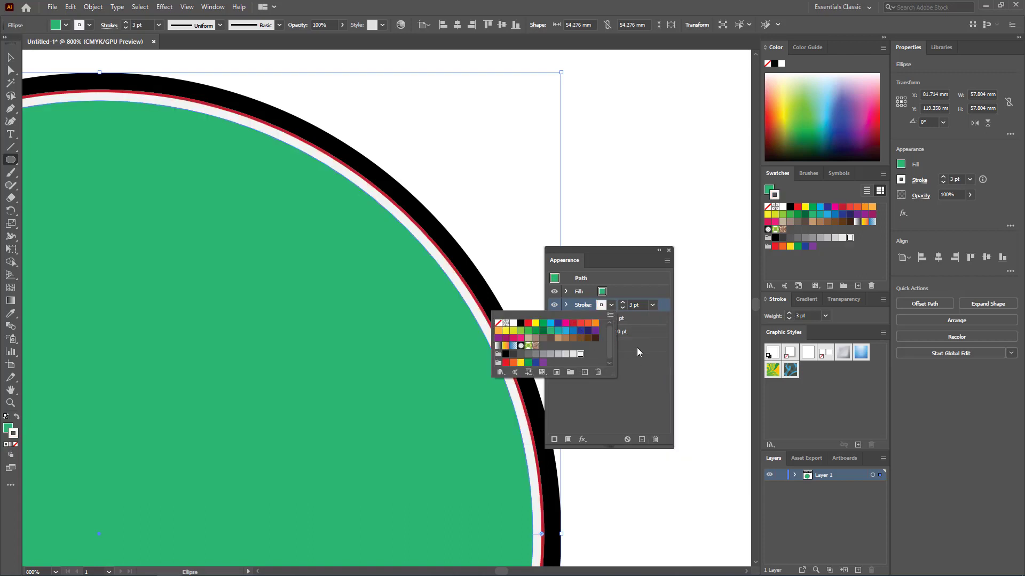
left_click(641, 358)
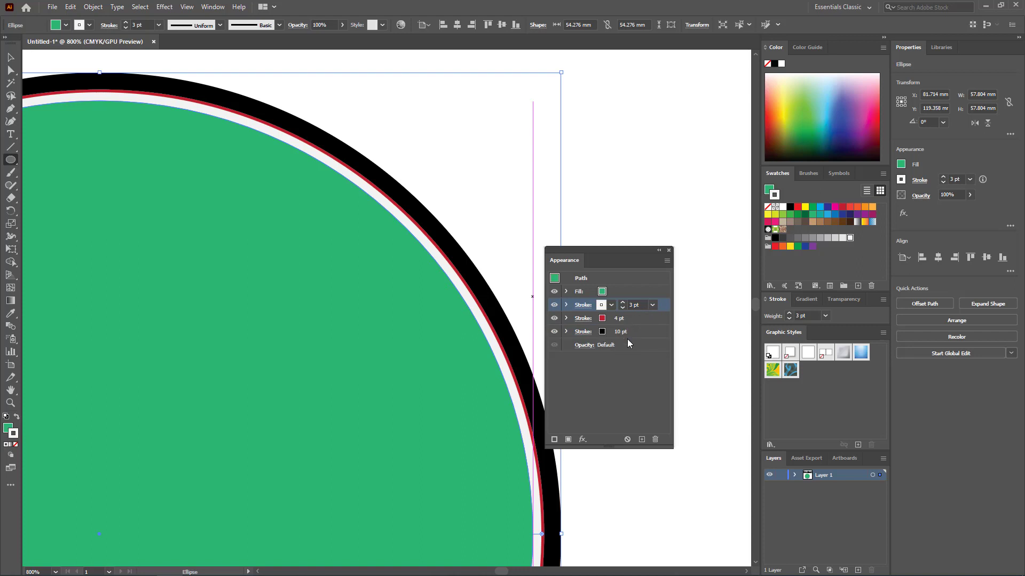
- Set the weight of the light grey stroke to 2 pt
left_click(622, 359)
left_click(642, 309)
left_click(652, 306)
left_click(671, 362)
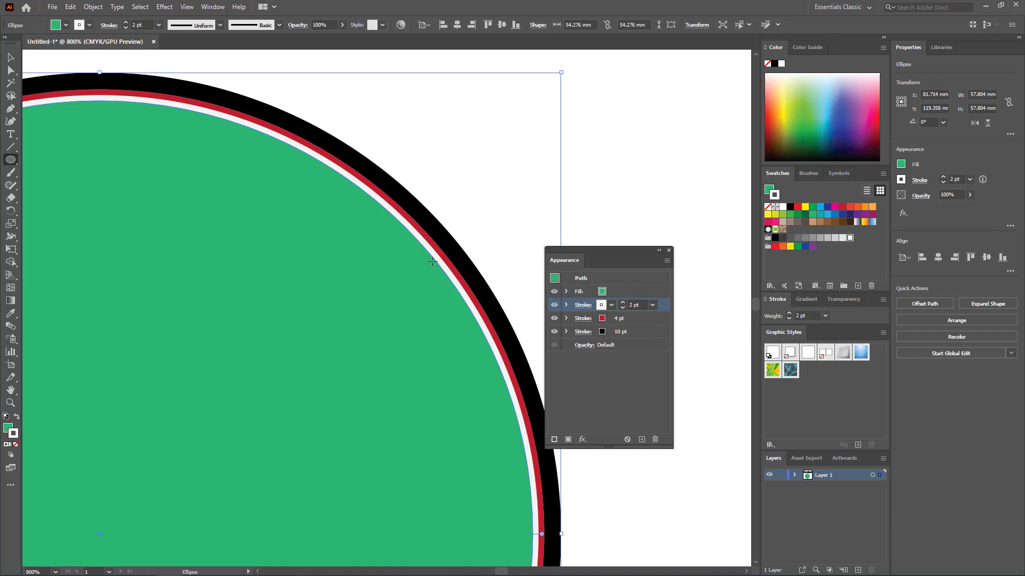
- Add a second fill above the green one on the circle and give it an orange swatch
left_click(626, 292)
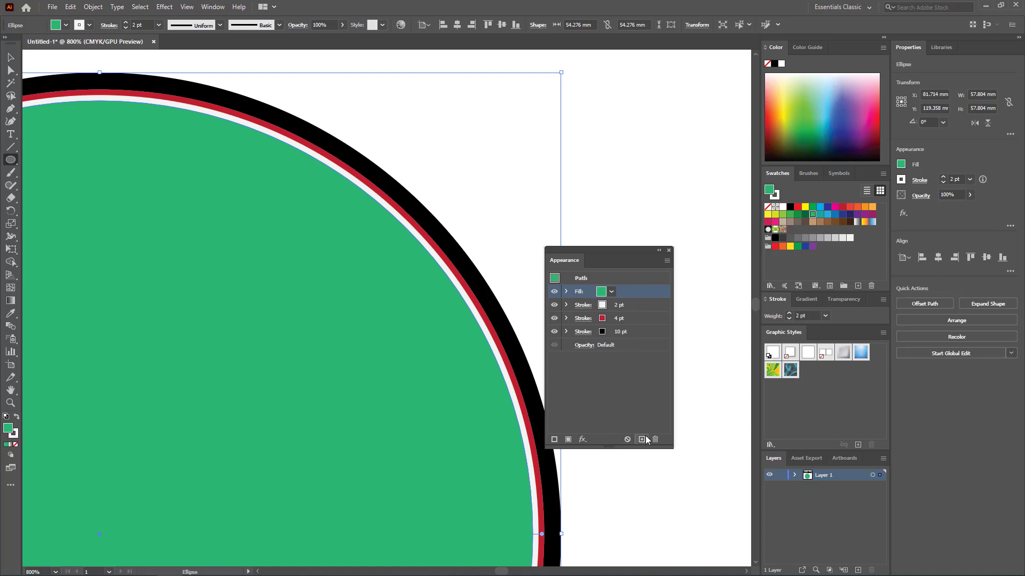
left_click(568, 440)
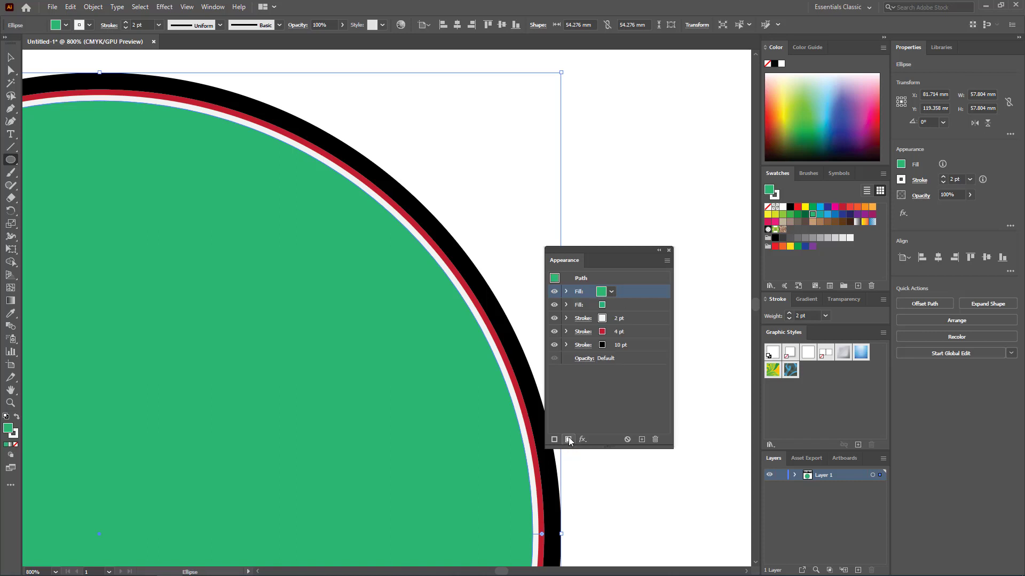
left_click(611, 292)
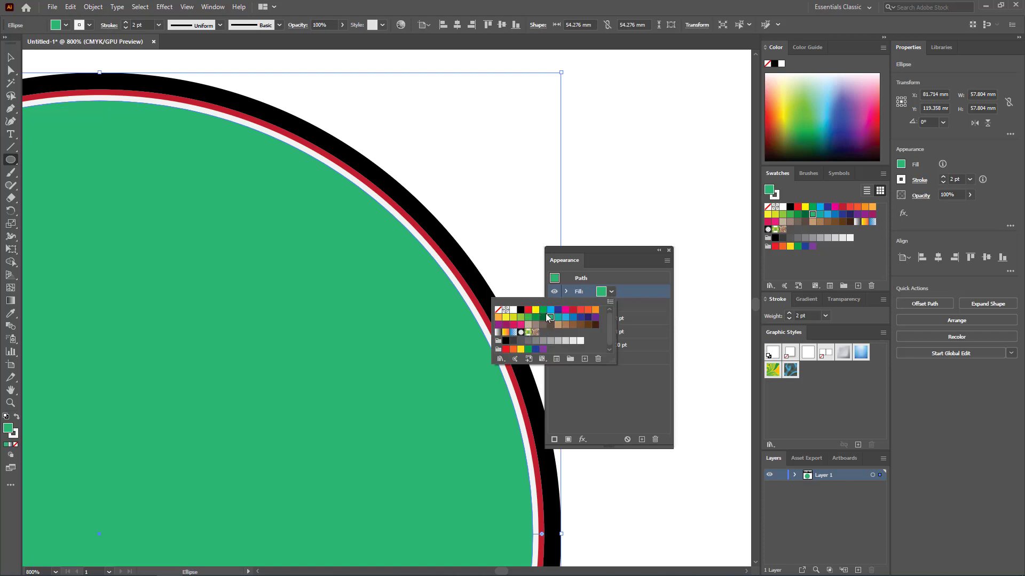
left_click(586, 311)
left_click(611, 292)
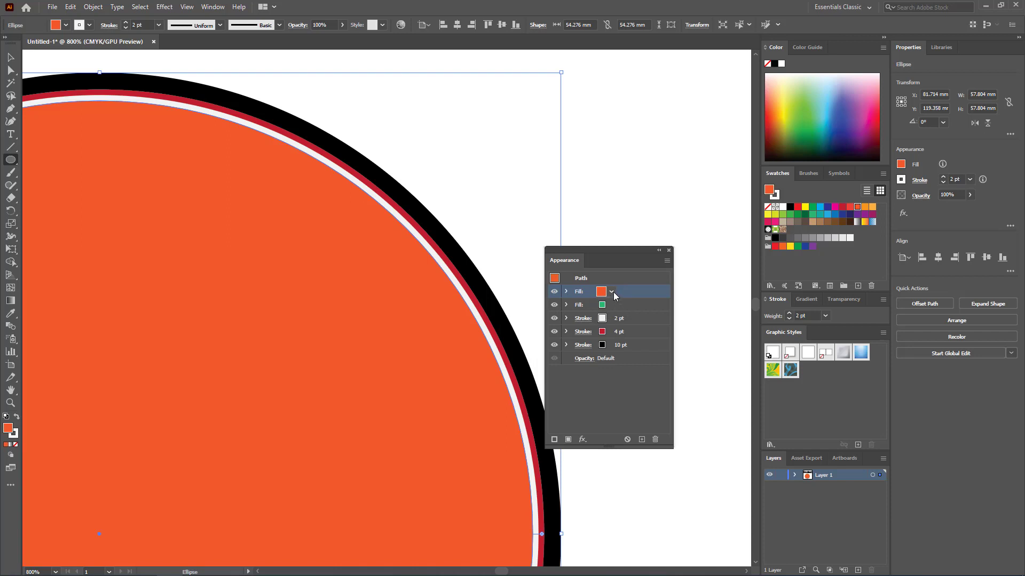
- Change the circle's uppermost fill to the Fading Sky gradient swatch
left_click(612, 292)
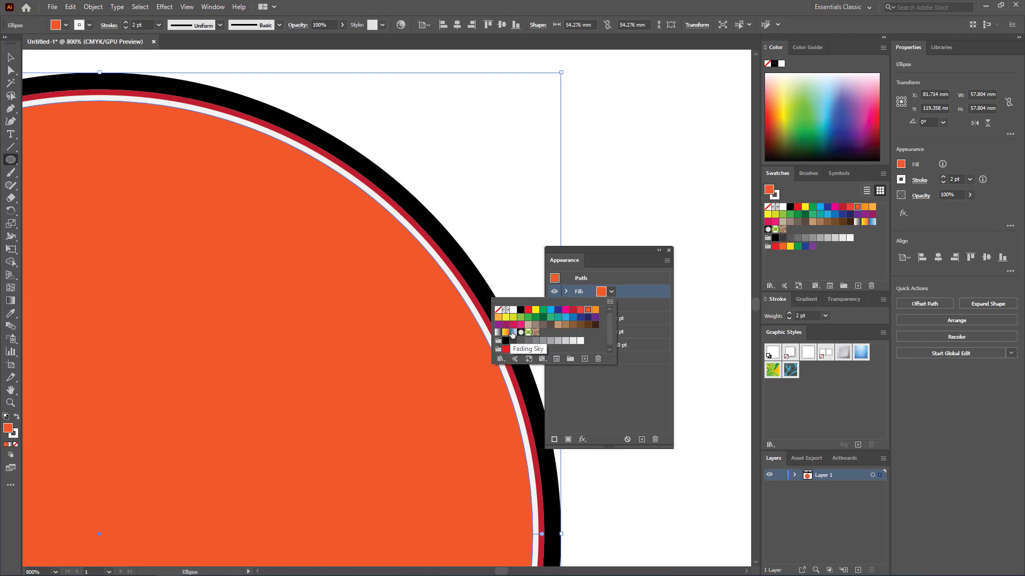
left_click(511, 333)
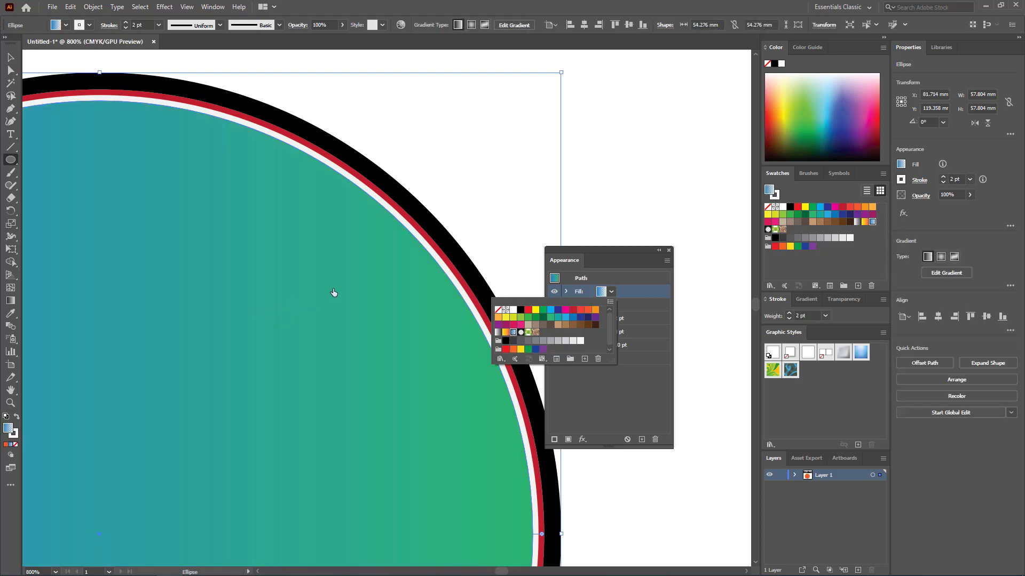
left_click(651, 289)
scroll(438, 325, "down", 2)
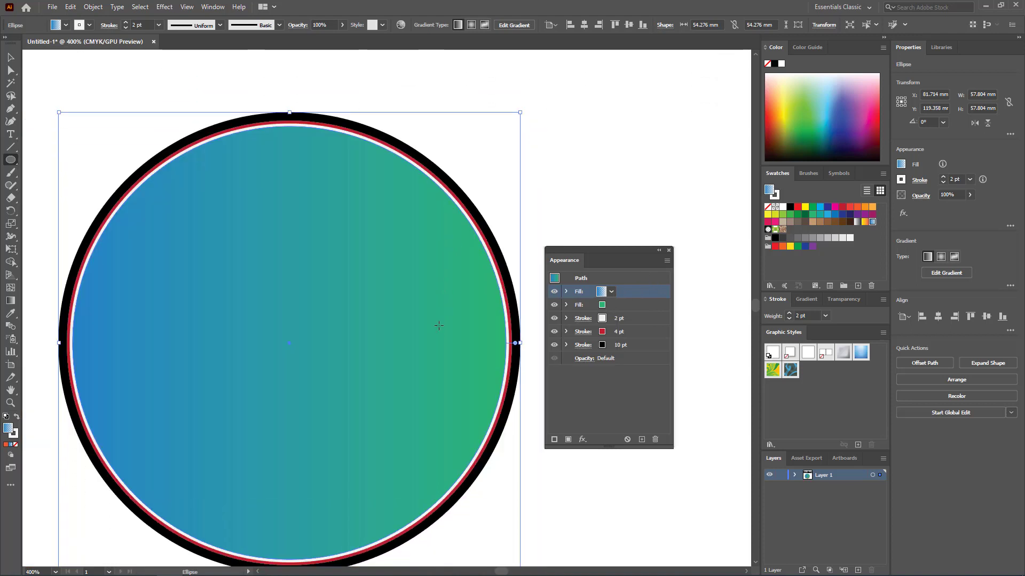
scroll(438, 326, "down", 1)
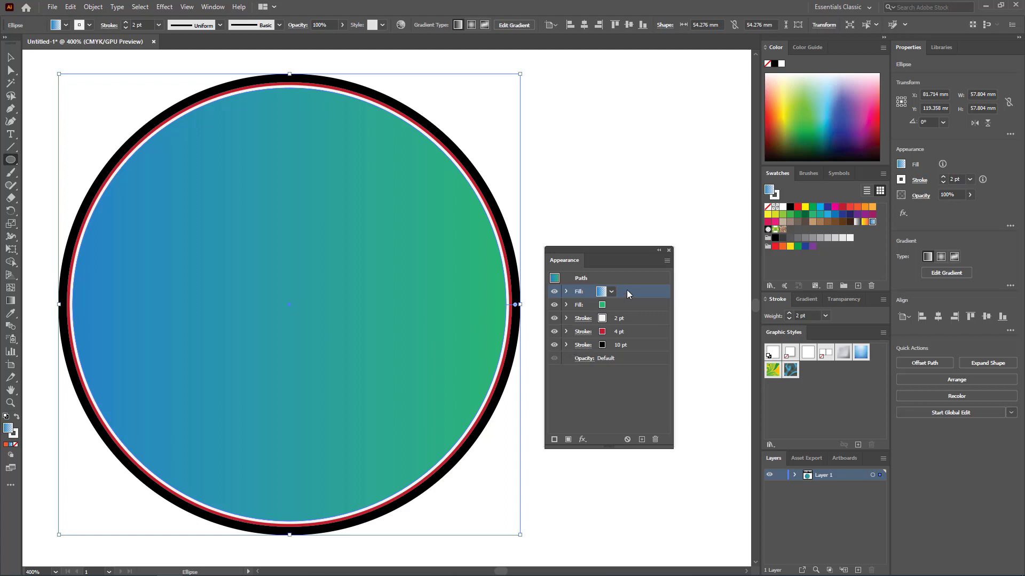
- Add a third fill above the gradient fill and give it the brown swirl pattern swatch
left_click(568, 439)
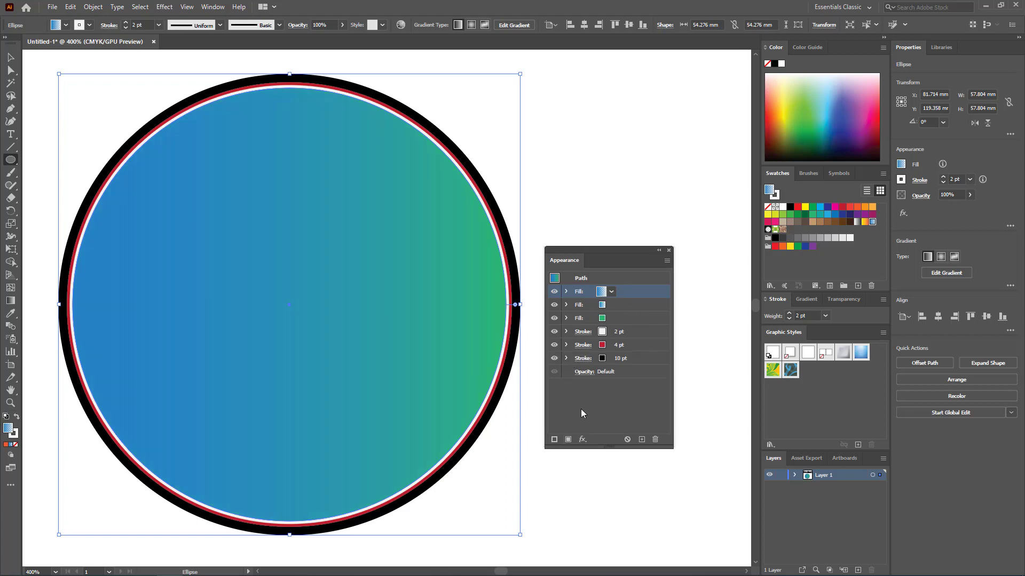
left_click(611, 292)
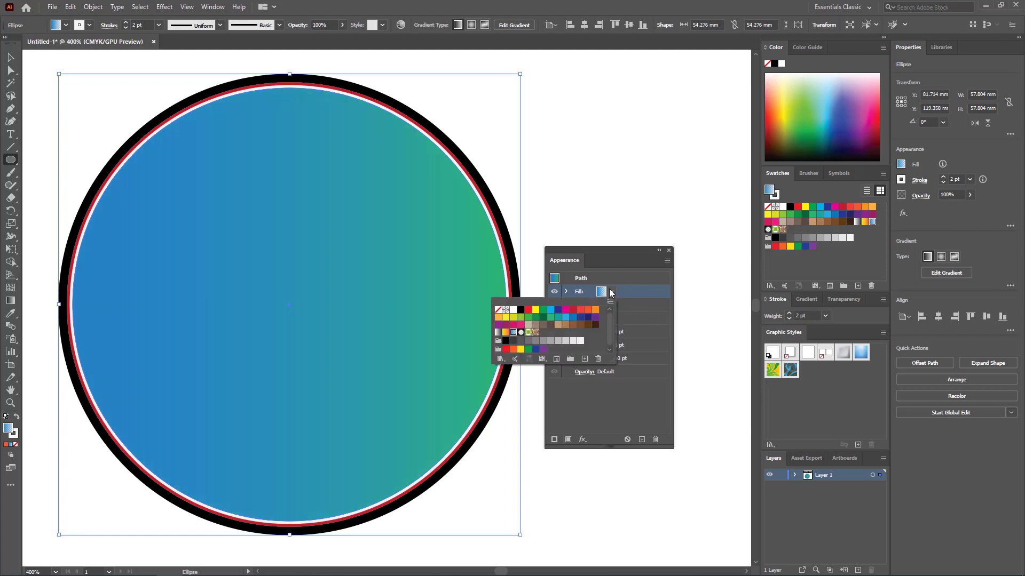
left_click(536, 334)
left_click(617, 413)
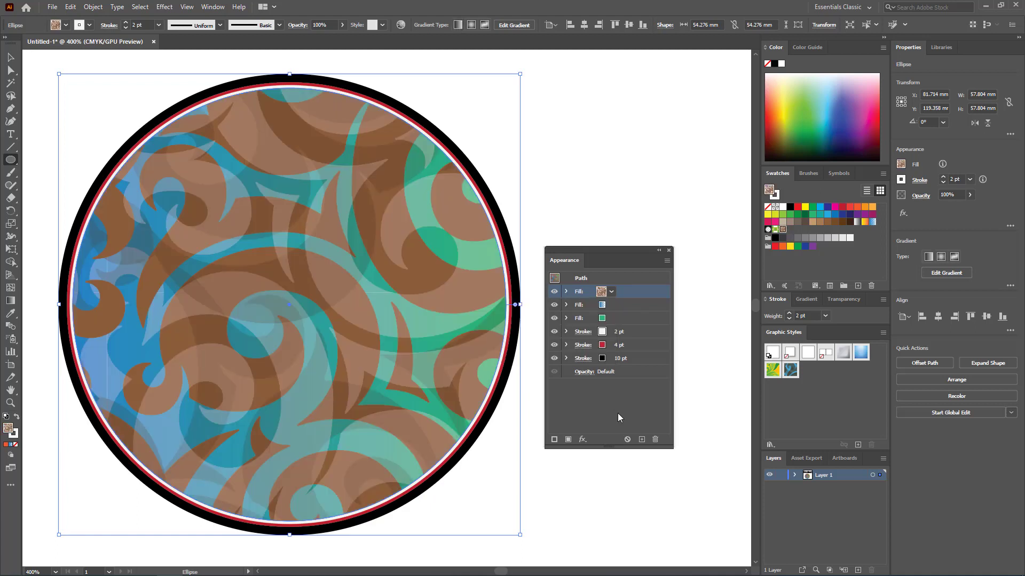
left_click(627, 318)
left_click(627, 305)
left_click(629, 294)
left_click(633, 319)
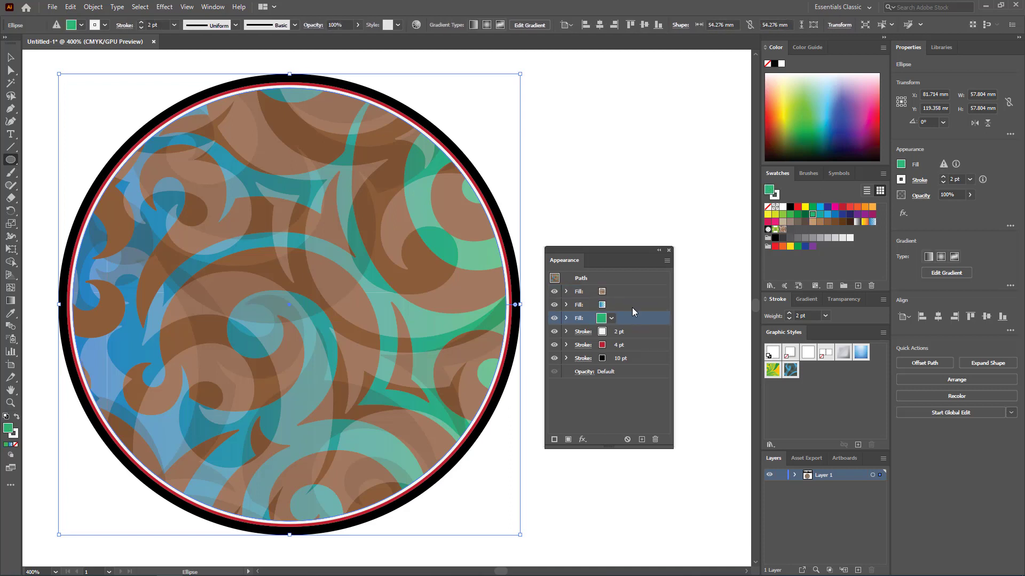
left_click(632, 307)
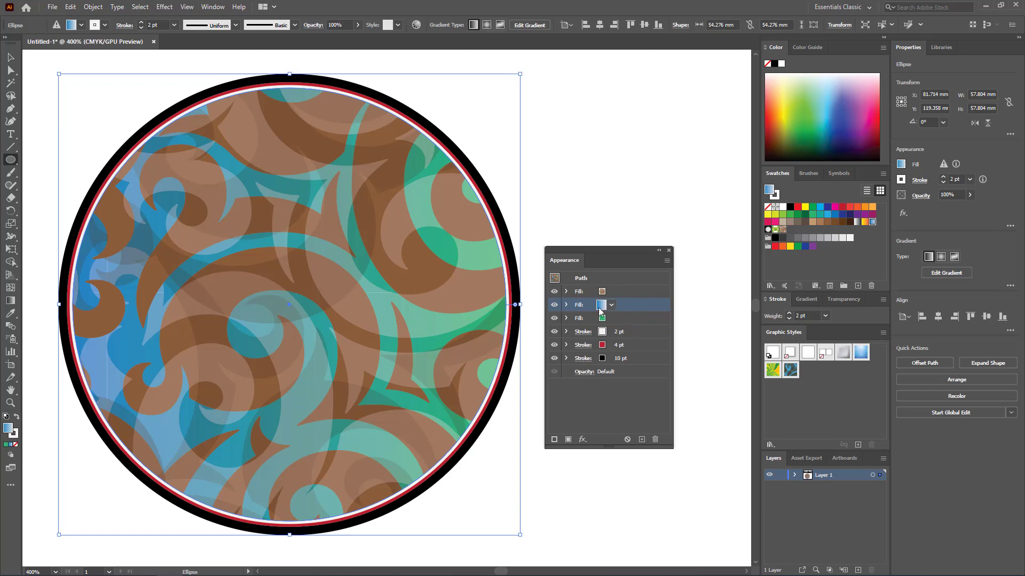
- Lower the opacity of the circle's brown pattern fill to 24%
left_click(631, 290)
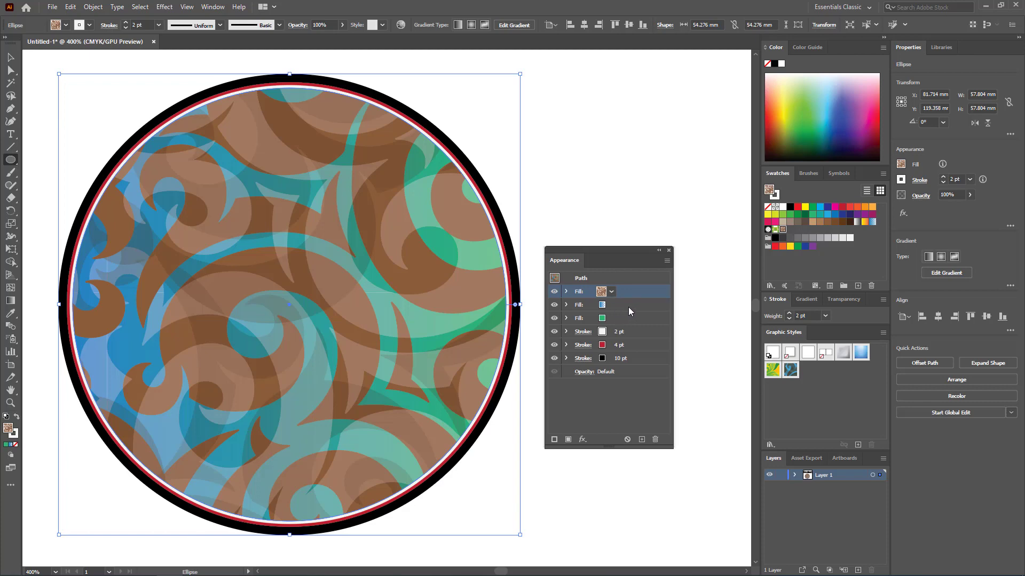
left_click(566, 291)
left_click(596, 304)
left_click(592, 326)
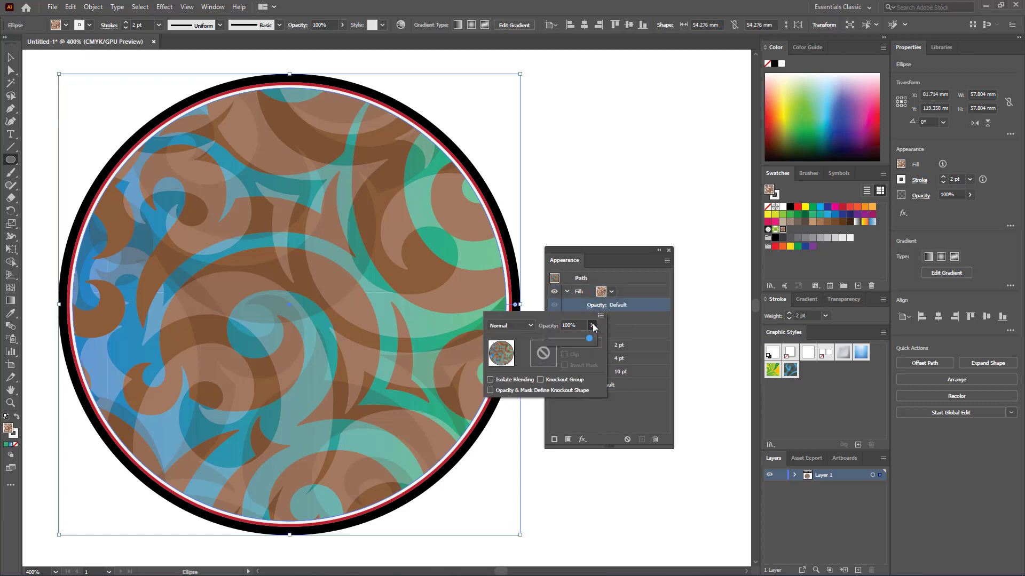
left_click_drag(589, 338, 559, 338)
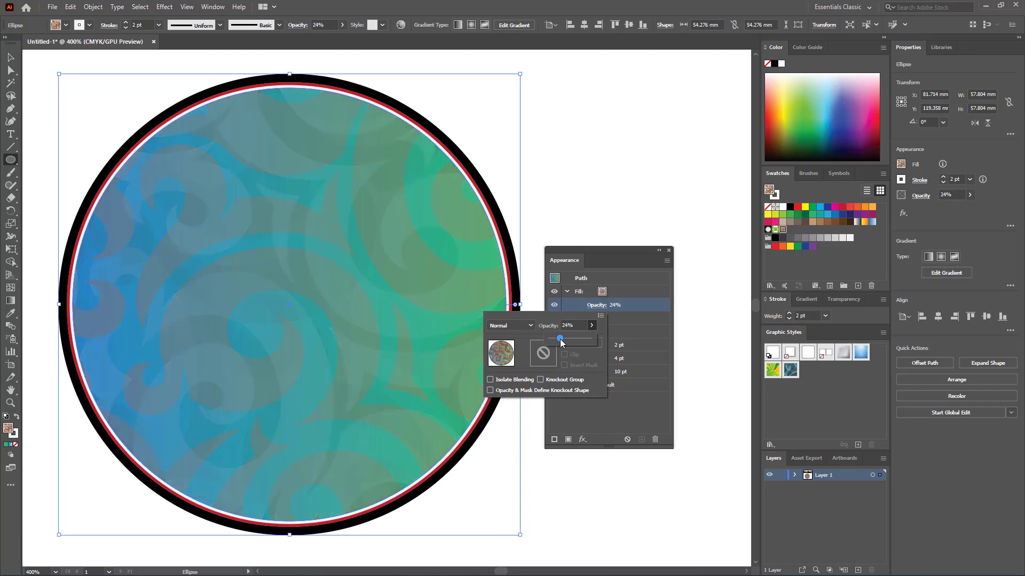
left_click(641, 414)
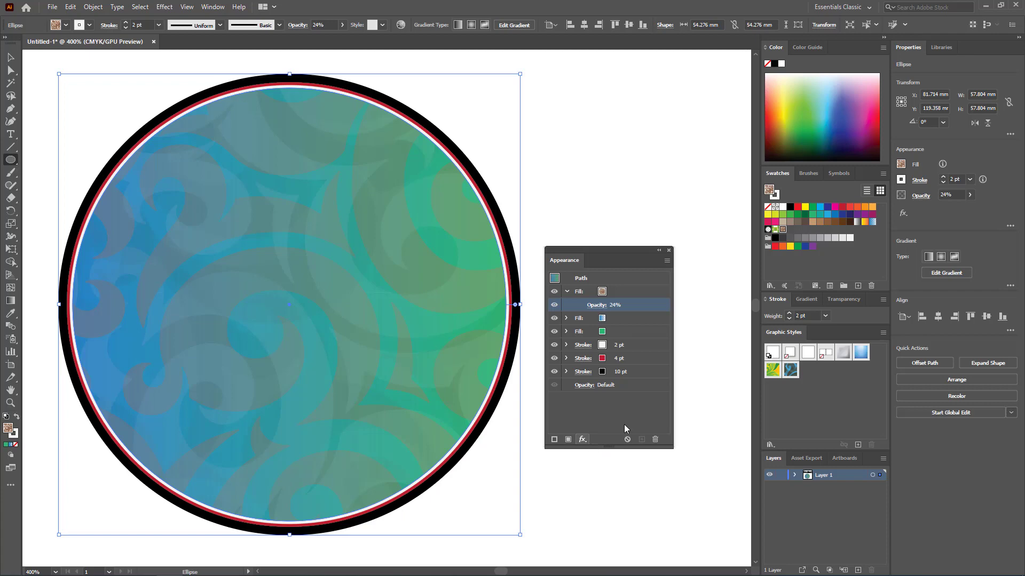
- Start a Stylize Drop Shadow effect on the circle's 2 pt light grey stroke, keeping its settings clear of the circle's edge
scroll(384, 136, "up", 4)
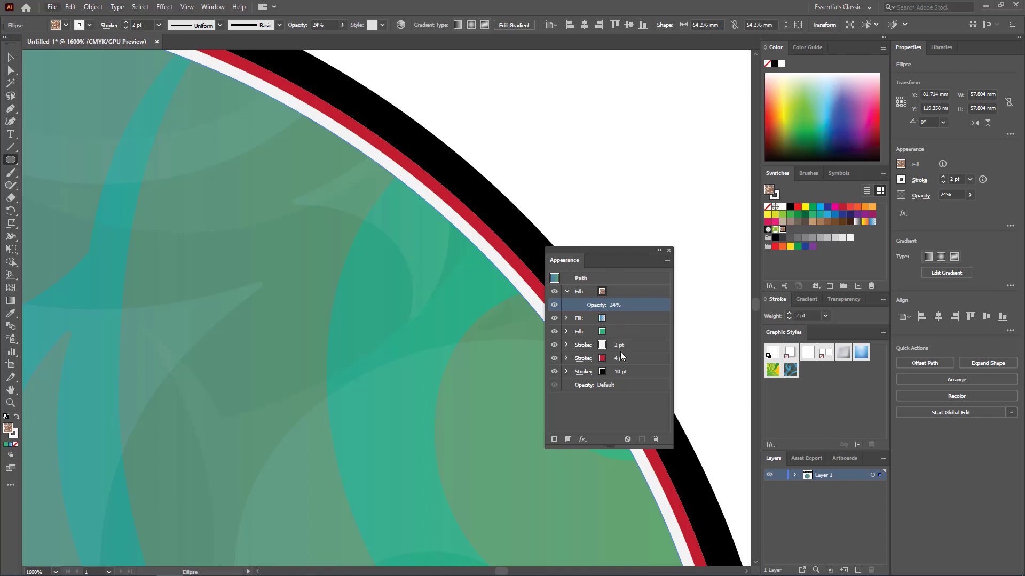
left_click(635, 344)
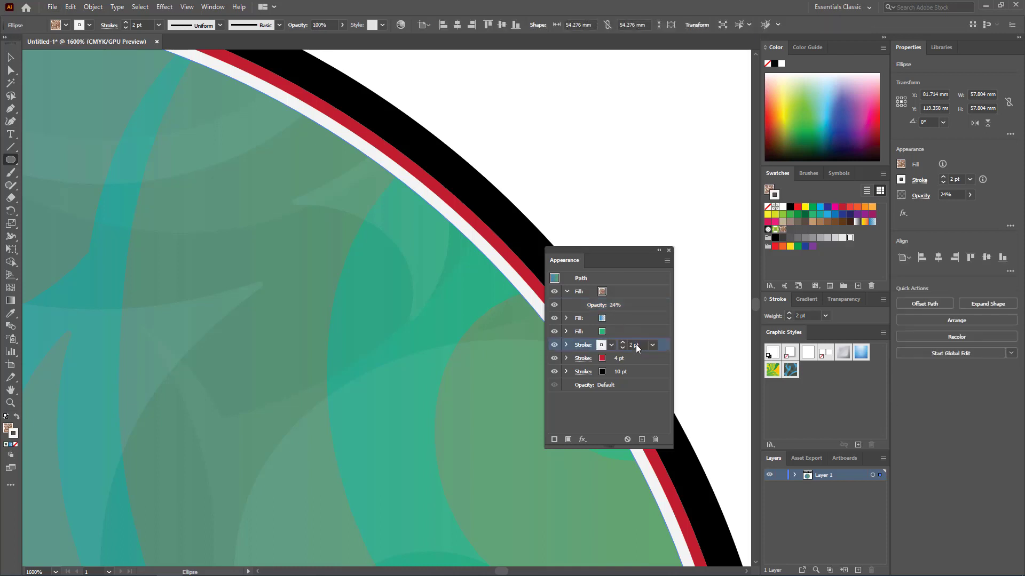
left_click(583, 439)
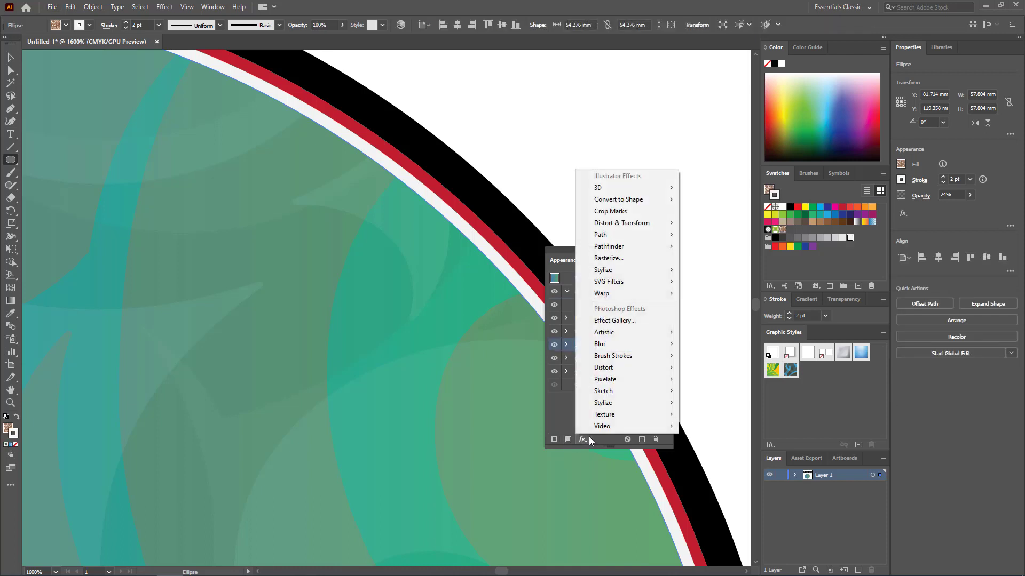
mouse_move(649, 268)
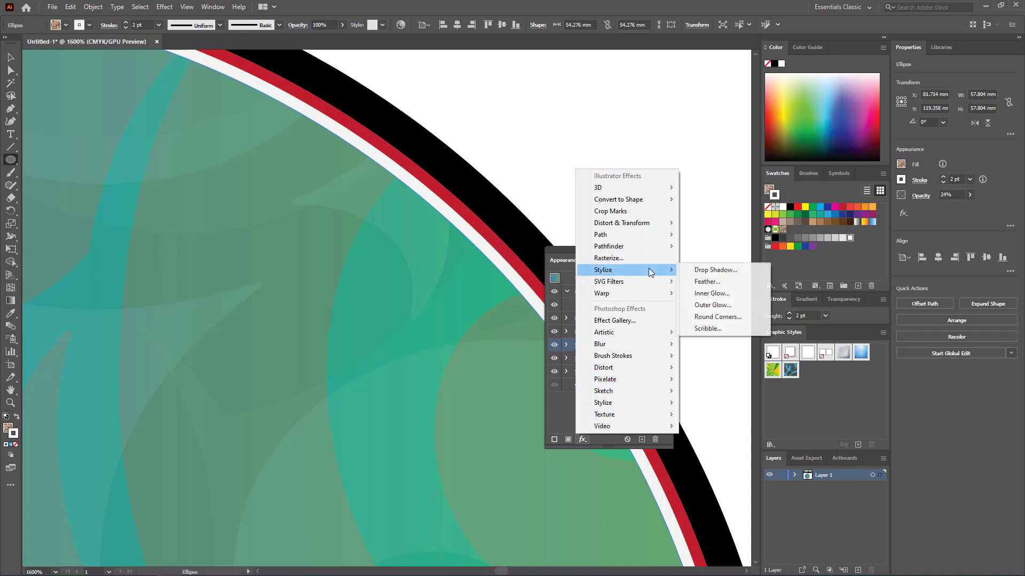
left_click(731, 271)
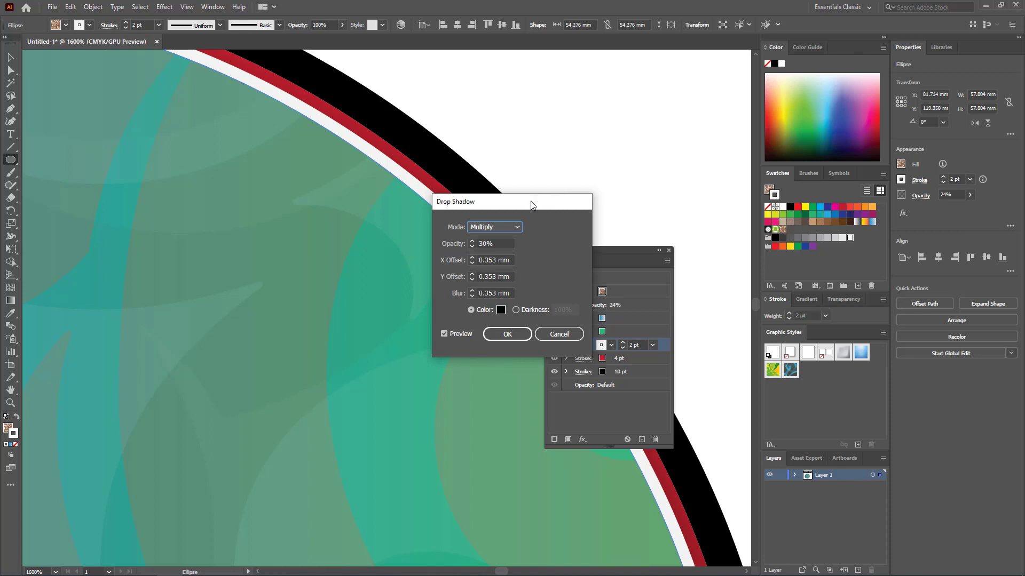
left_click_drag(563, 199, 680, 122)
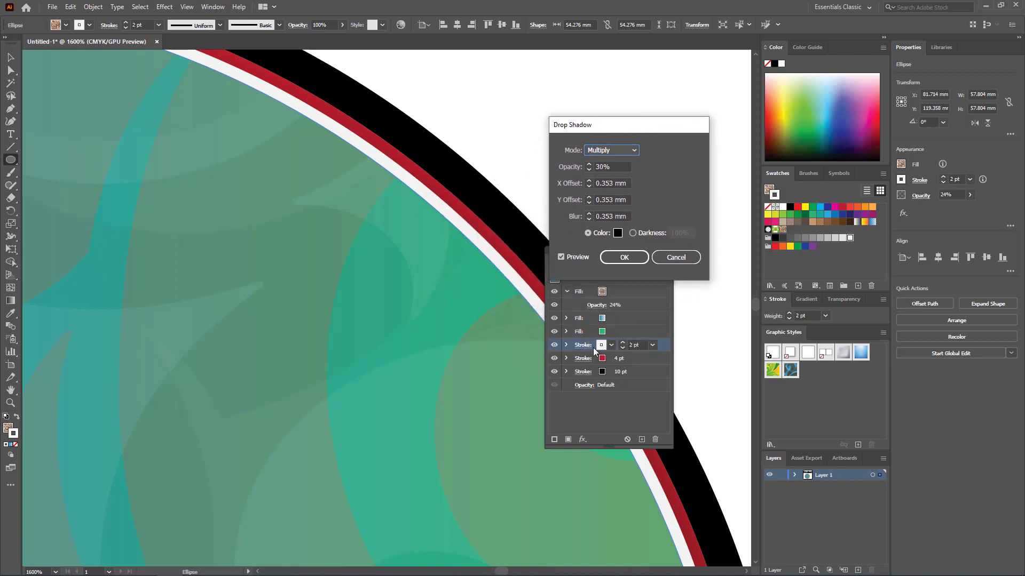
- Set the drop shadow's X offset to -1 mm
left_click(590, 184)
left_click(589, 182)
left_click(589, 181)
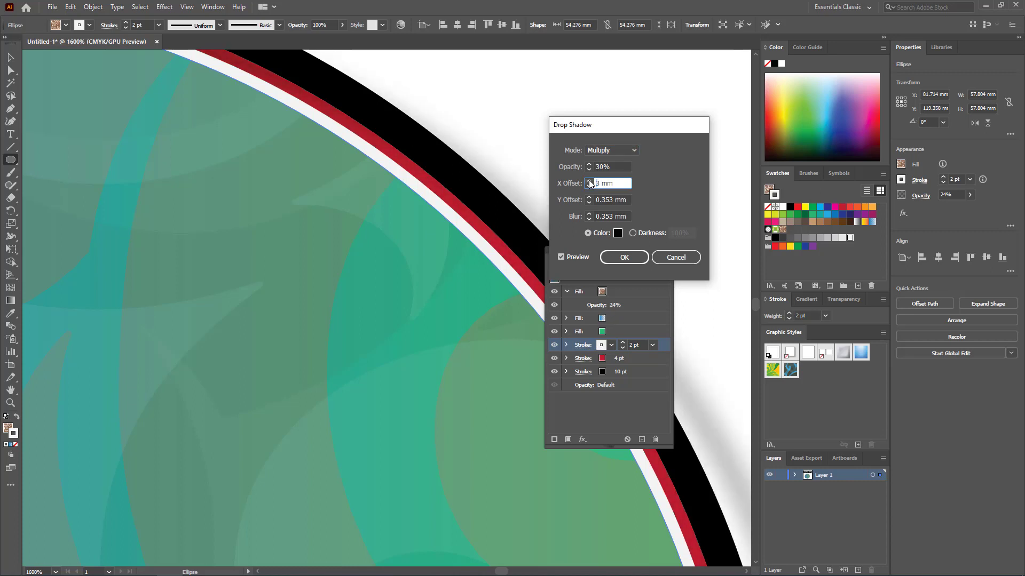
left_click(589, 181)
left_click(589, 186)
left_click(589, 187)
left_click(589, 187)
left_click(589, 186)
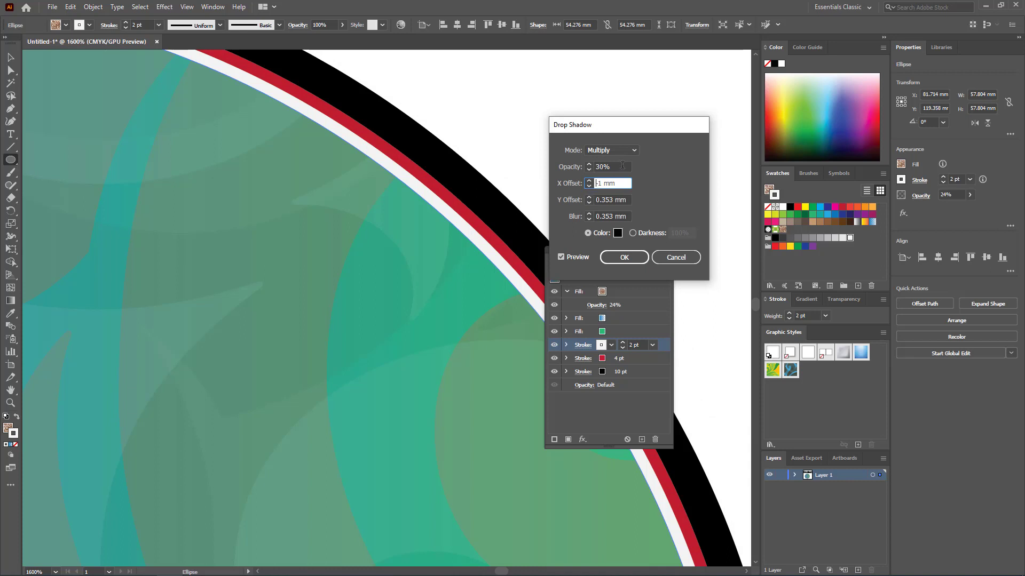
- Set the drop shadow's Y offset to 5 mm and its blur to 1 mm
left_click(589, 196)
left_click(589, 197)
left_click(589, 197)
left_click(589, 197)
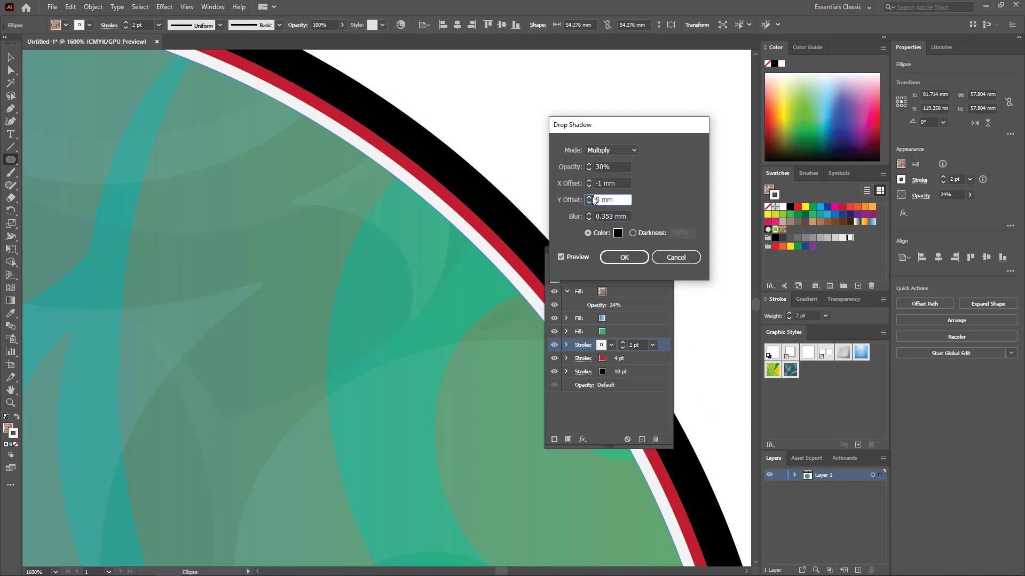
left_click(590, 213)
left_click(589, 213)
left_click(589, 214)
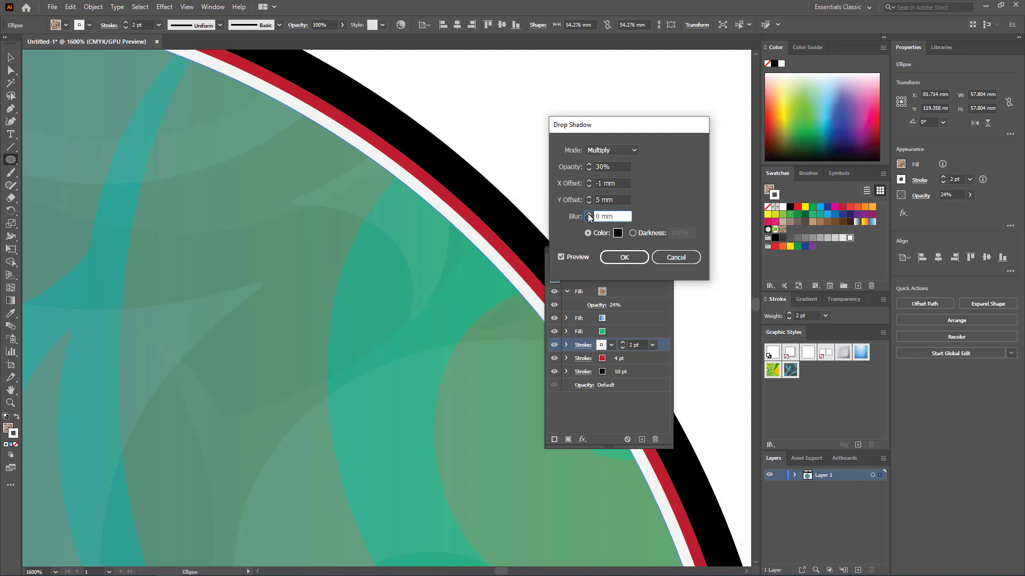
left_click(588, 213)
- Set the drop shadow's X offset to 5 mm and its Y offset to 10 mm
left_click(589, 181)
left_click(589, 182)
left_click(589, 181)
left_click(589, 181)
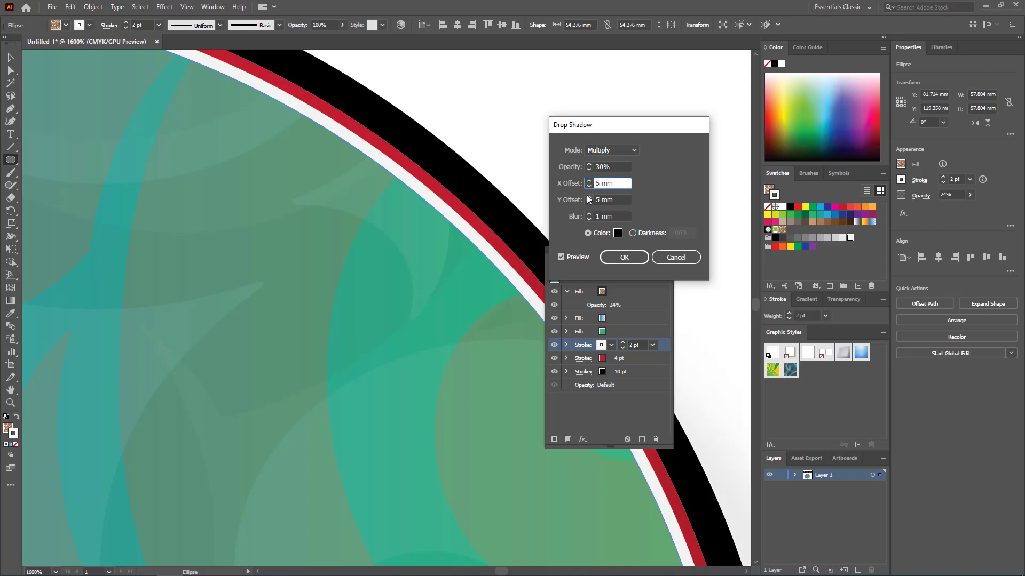
left_click(589, 198)
left_click(589, 197)
left_click(589, 198)
left_click(589, 197)
left_click(589, 198)
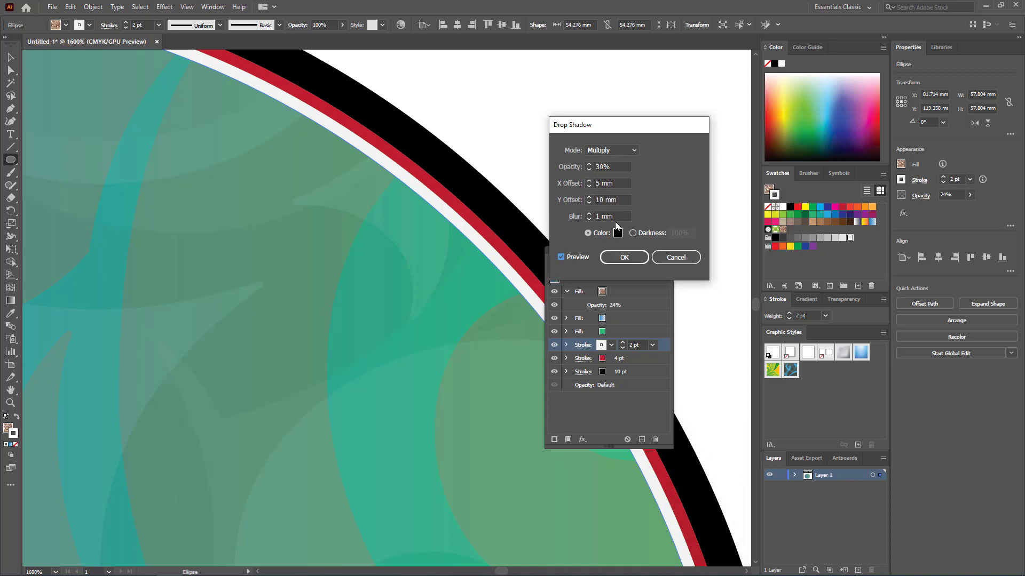
- Set the drop shadow's X offset to -1 mm and apply the effect to the light grey stroke
left_click(589, 186)
left_click(590, 186)
left_click(589, 186)
left_click(589, 186)
left_click(589, 185)
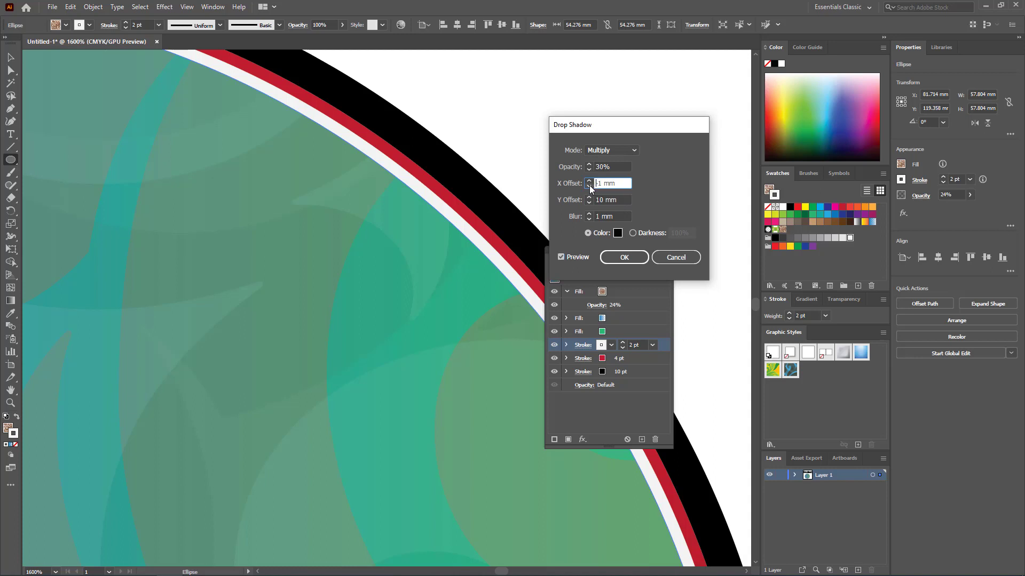
left_click(624, 257)
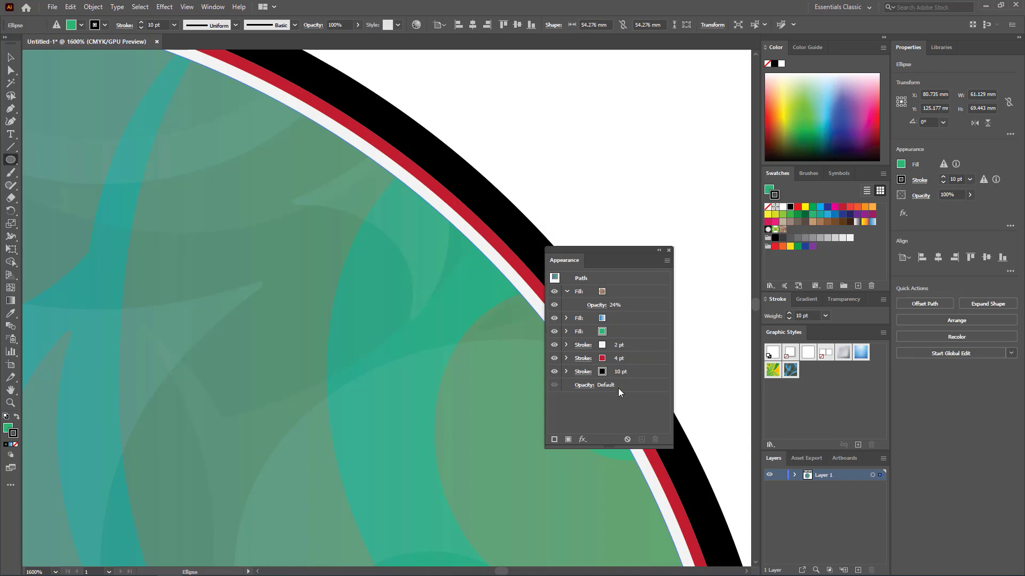
- Expand the 2 pt light grey stroke's attributes and toggle its drop shadow off and back on to compare
left_click(567, 346)
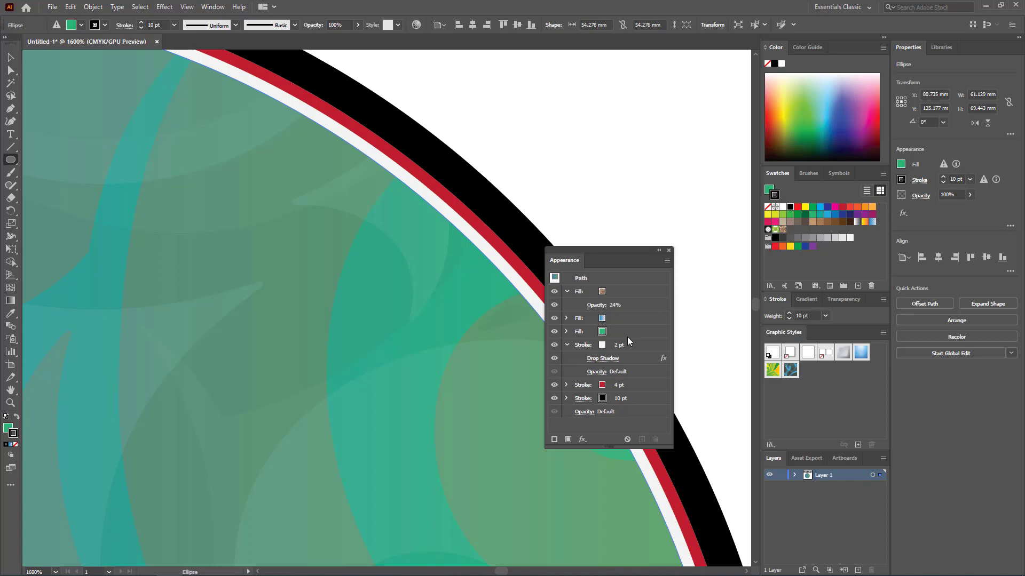
left_click(664, 357)
left_click(555, 359)
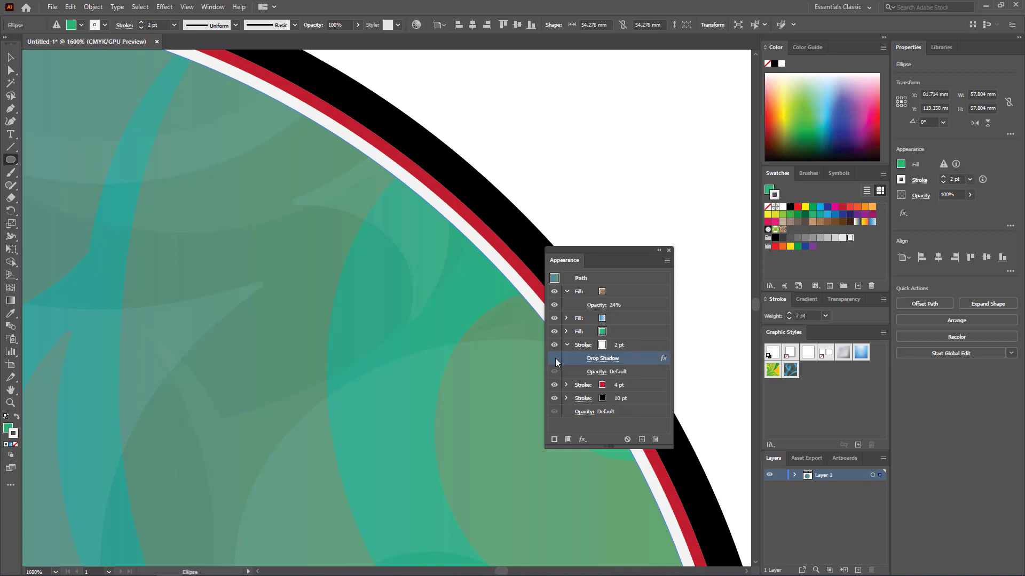
left_click(555, 358)
- Set the 2 pt light grey stroke's drop shadow to 1 mm X and Y offsets and 100% opacity
left_click(601, 359)
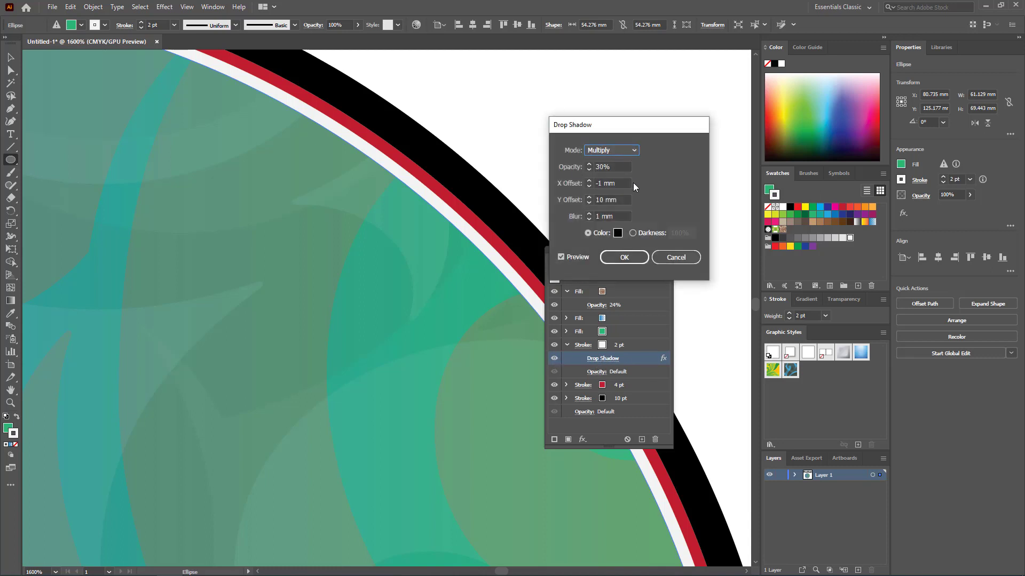
left_click(617, 184)
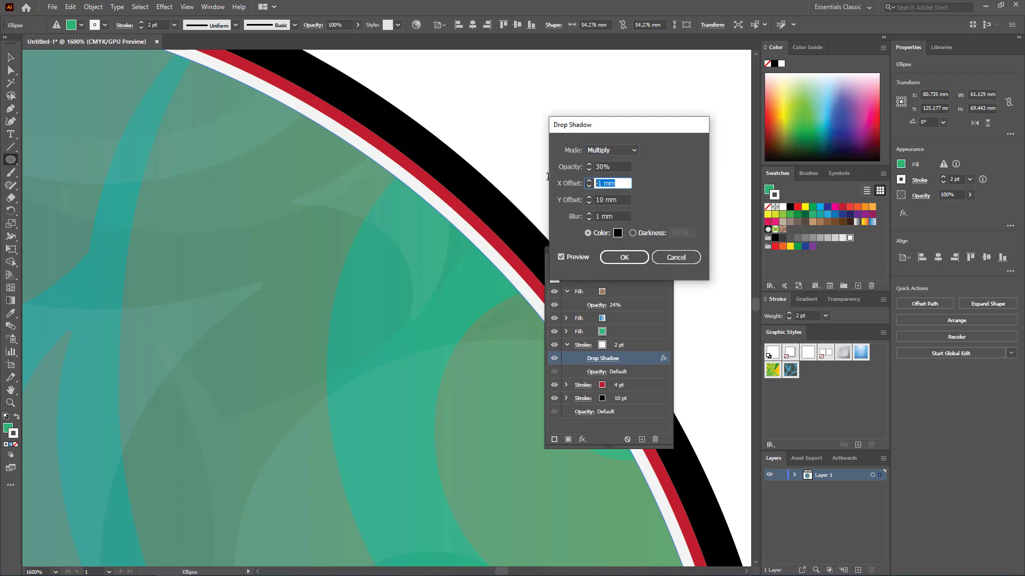
type("1")
key("Tab")
type("1")
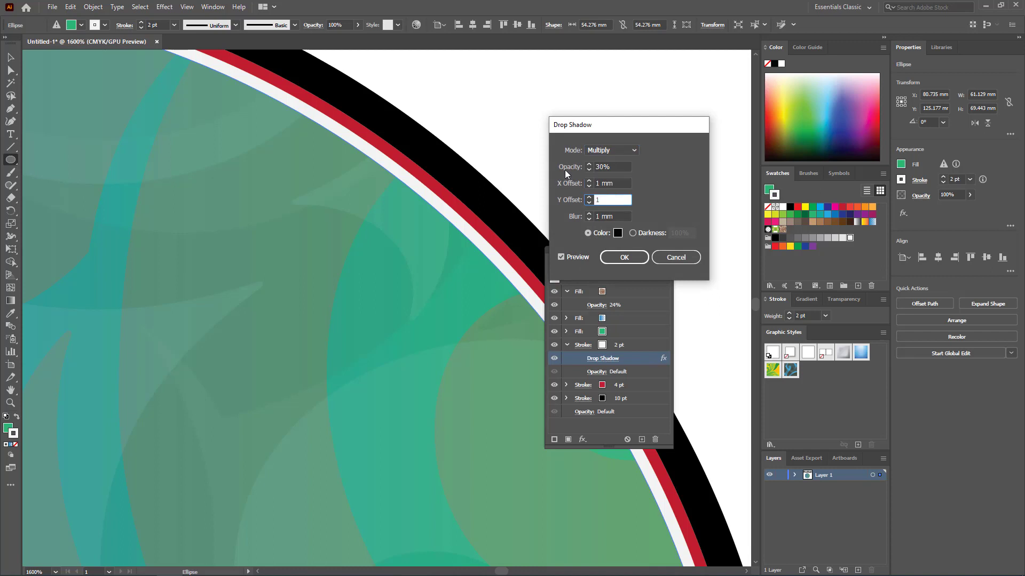
key("Tab")
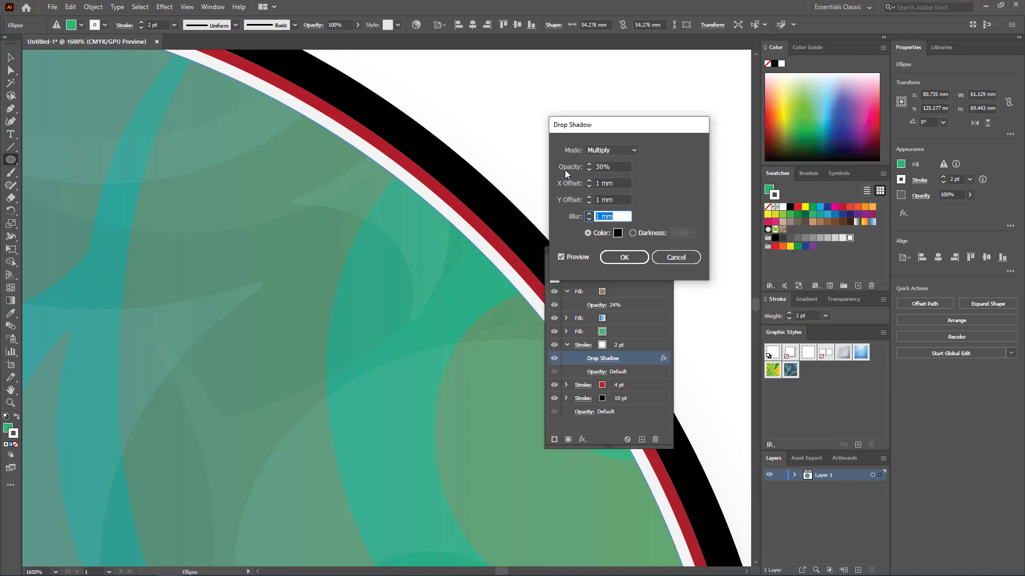
left_click(615, 166)
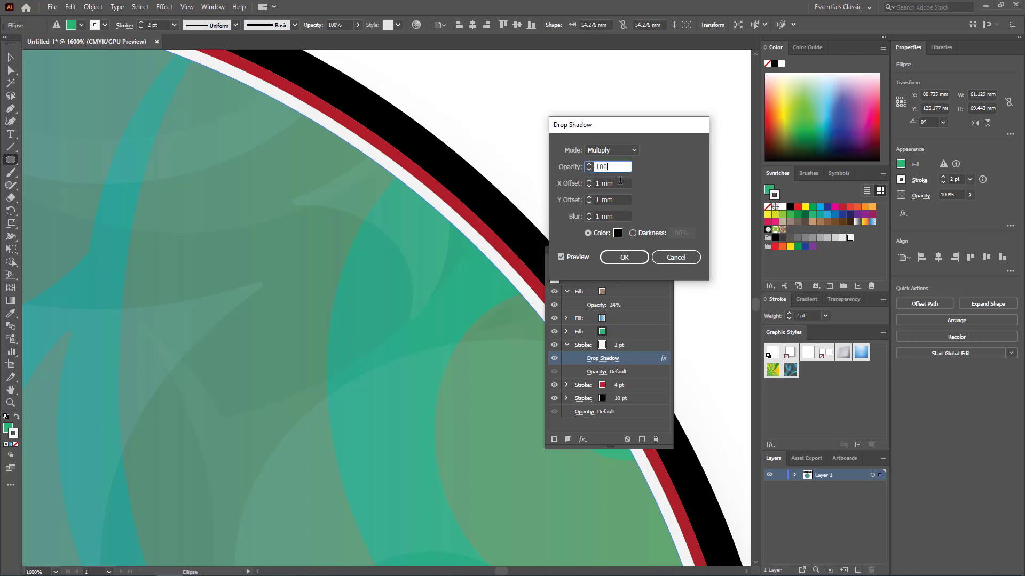
key("Tab")
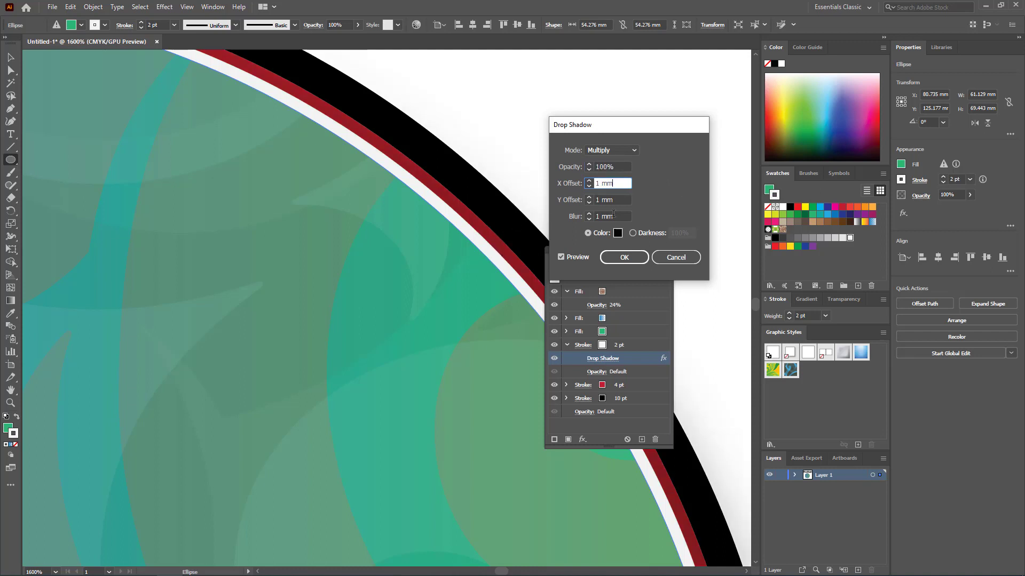
- Lower the drop shadow's Y offset to -1 mm
left_click(590, 199)
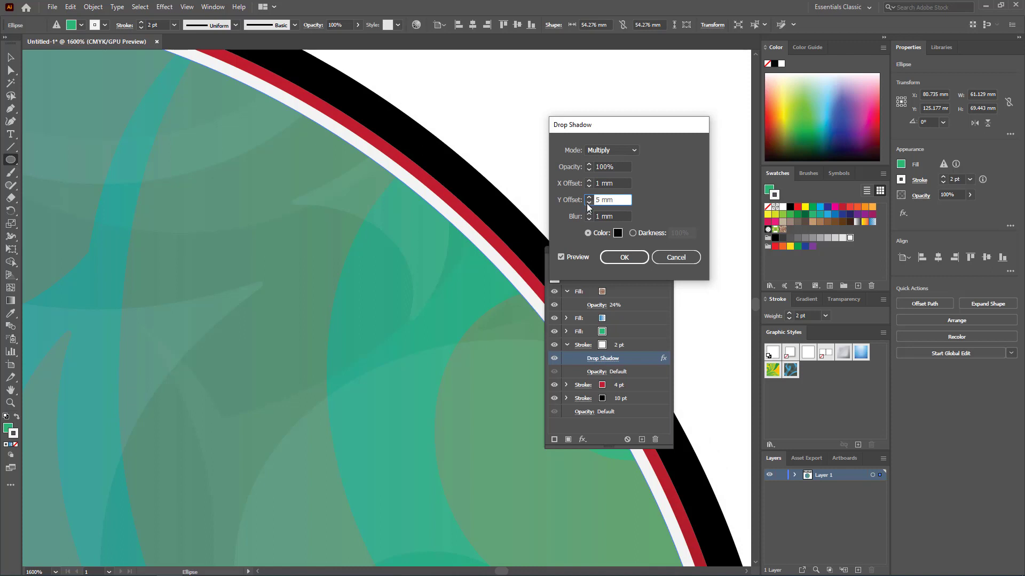
left_click(588, 203)
left_click(589, 203)
left_click(589, 203)
left_click(588, 203)
left_click(589, 203)
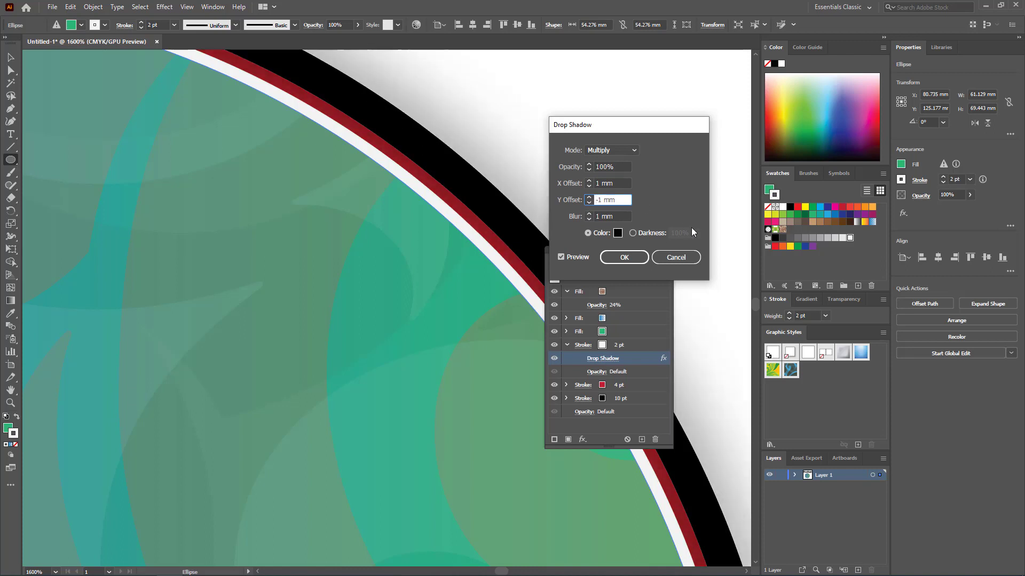
- Try a drop shadow X offset of -3 mm, return it to 1 mm, and apply the settings
left_click(589, 186)
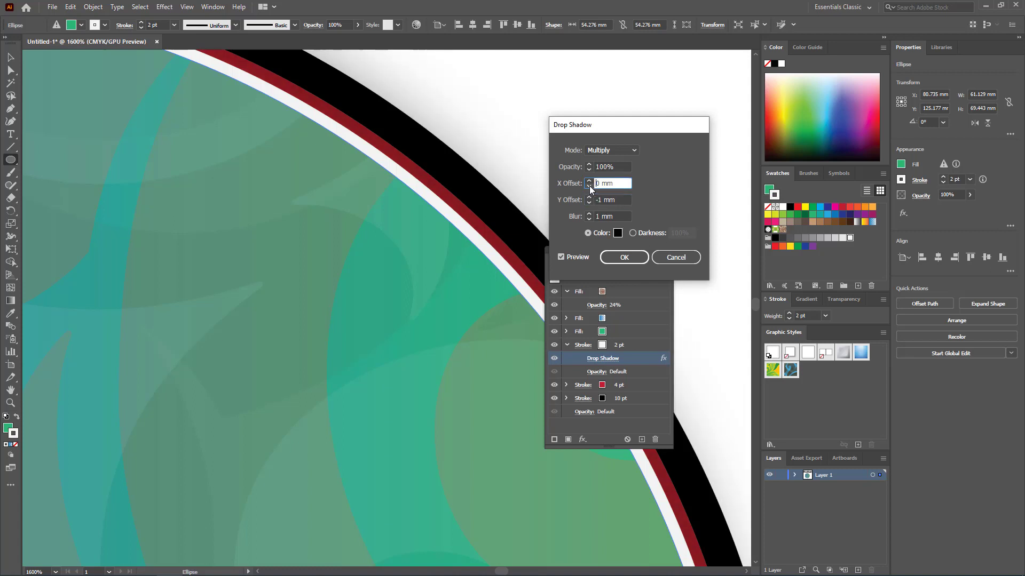
left_click(589, 187)
left_click(589, 187)
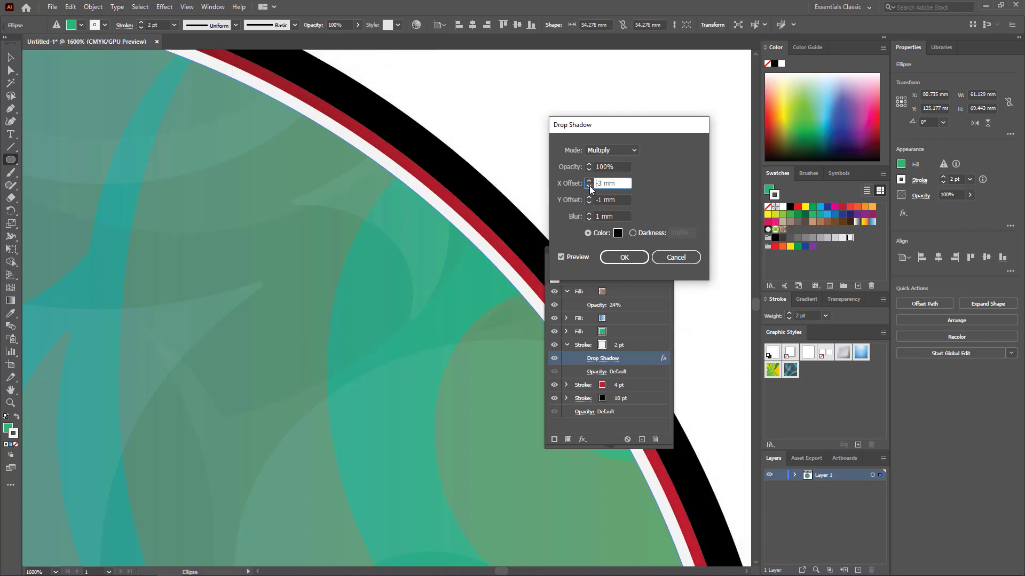
left_click(589, 186)
left_click(589, 182)
left_click(589, 182)
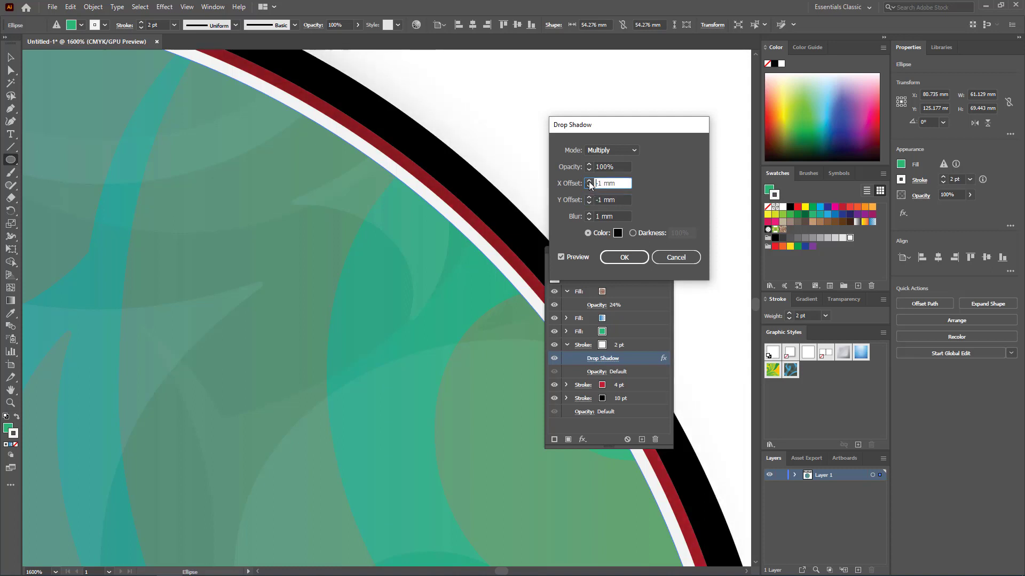
left_click(589, 182)
left_click(589, 182)
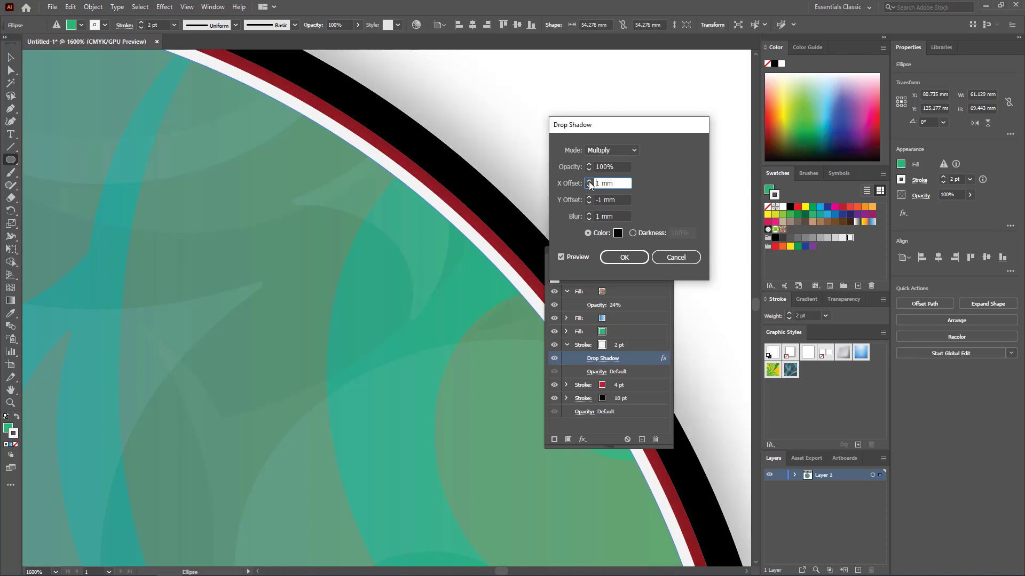
left_click(624, 257)
- Move the drop shadow out of the 2 pt stroke so it applies to the whole path, and inspect the circle's edge
left_click(635, 346)
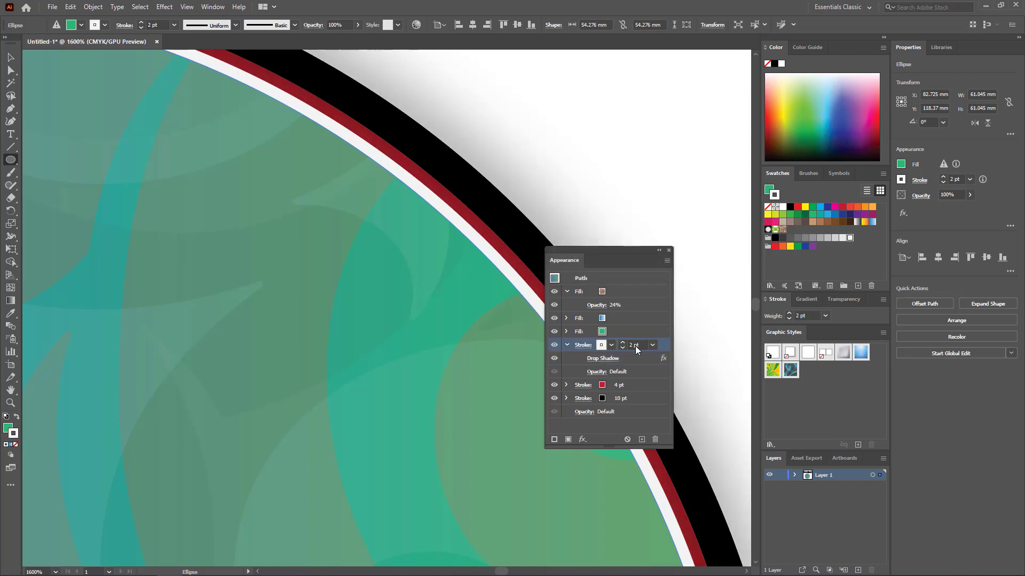
left_click(635, 358)
mouse_move(658, 347)
left_mouse_down()
mouse_move(654, 381)
mouse_move(638, 373)
mouse_move(635, 400)
mouse_move(620, 406)
left_mouse_up()
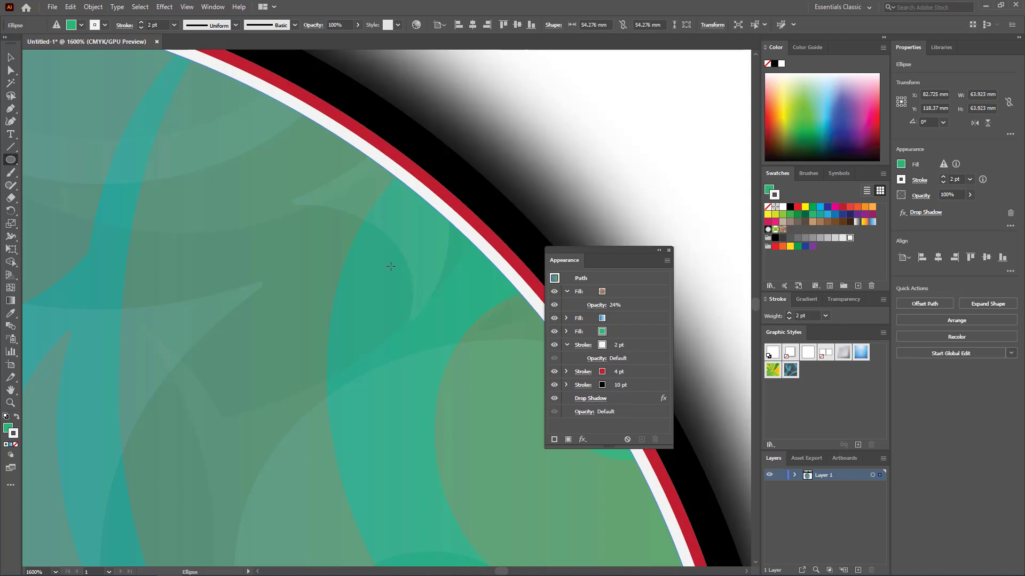
scroll(368, 247, "down", 2)
scroll(450, 289, "up", 1)
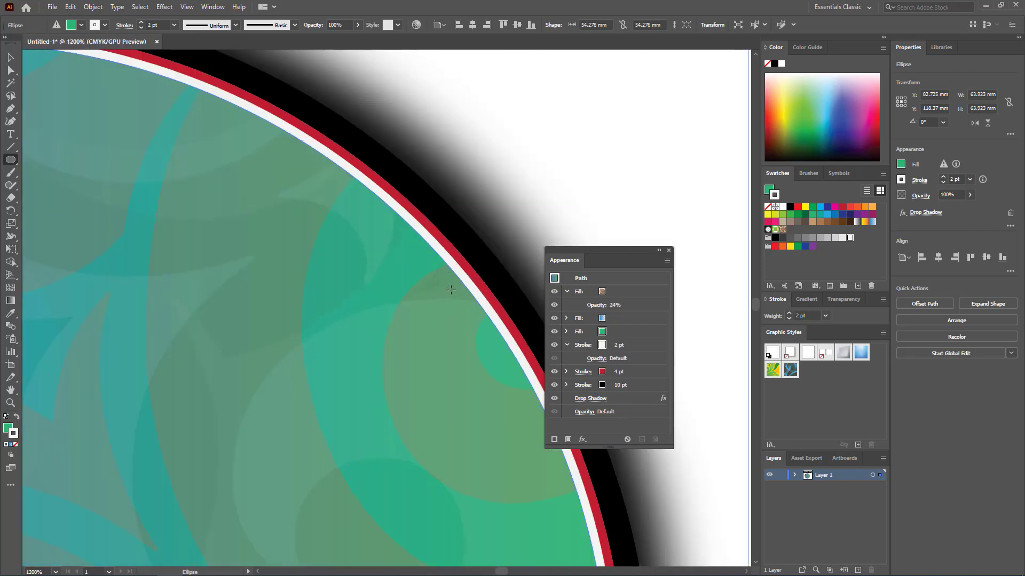
scroll(451, 289, "up", 1)
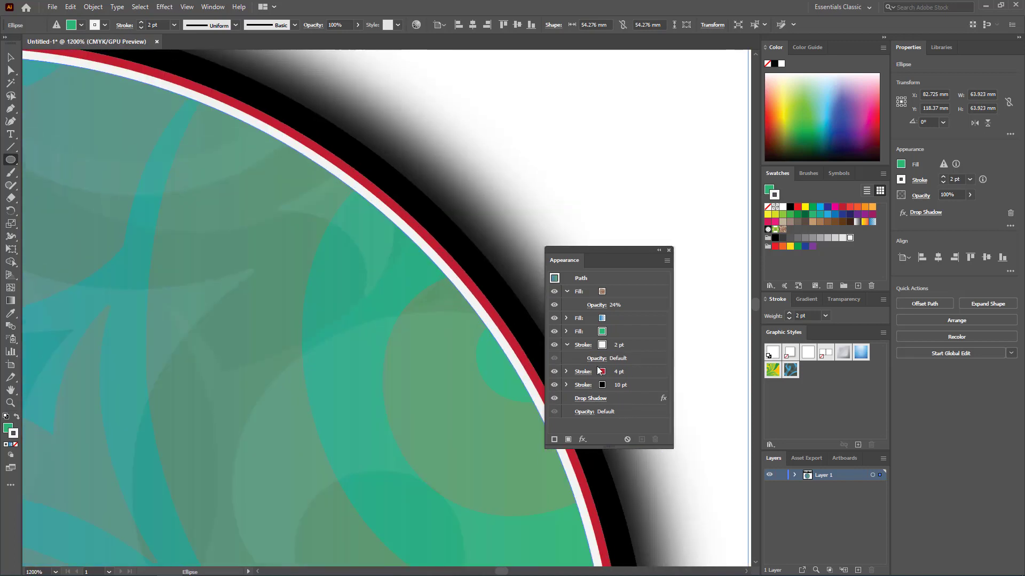
- Move the drop shadow back onto the 2 pt light grey stroke and delete the effect
left_click(615, 397)
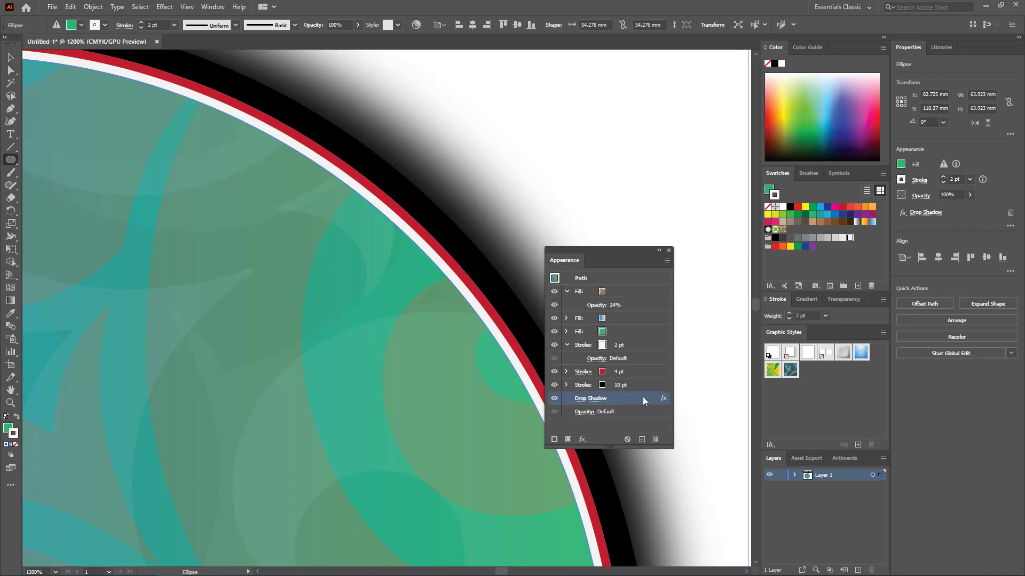
left_click_drag(627, 392, 631, 348)
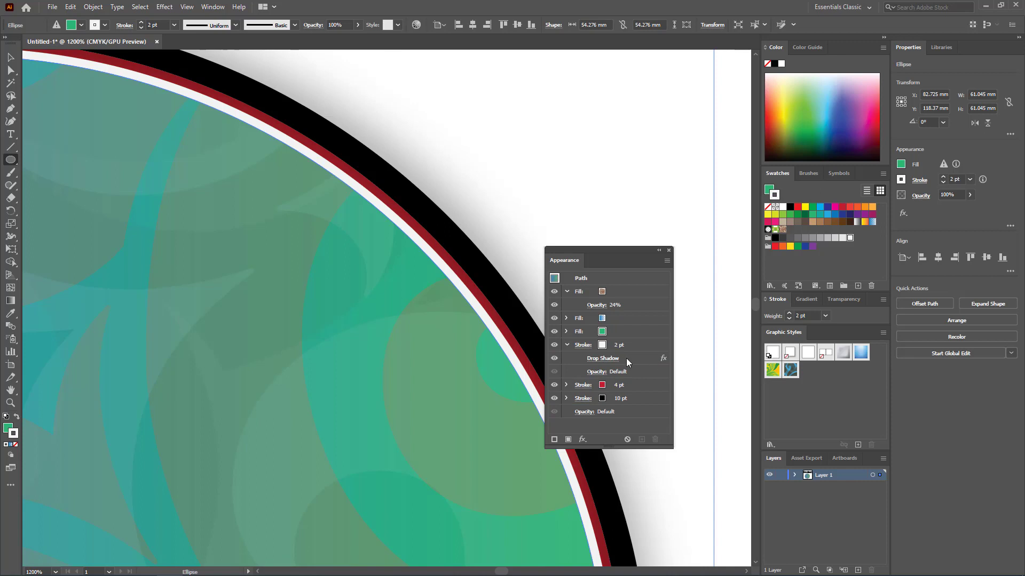
left_click(626, 358)
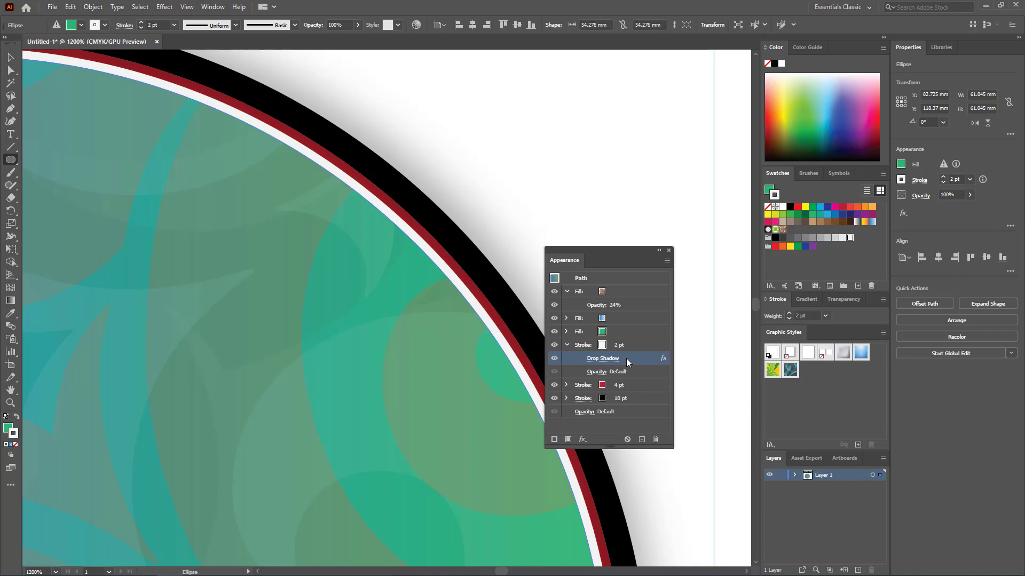
left_click(654, 440)
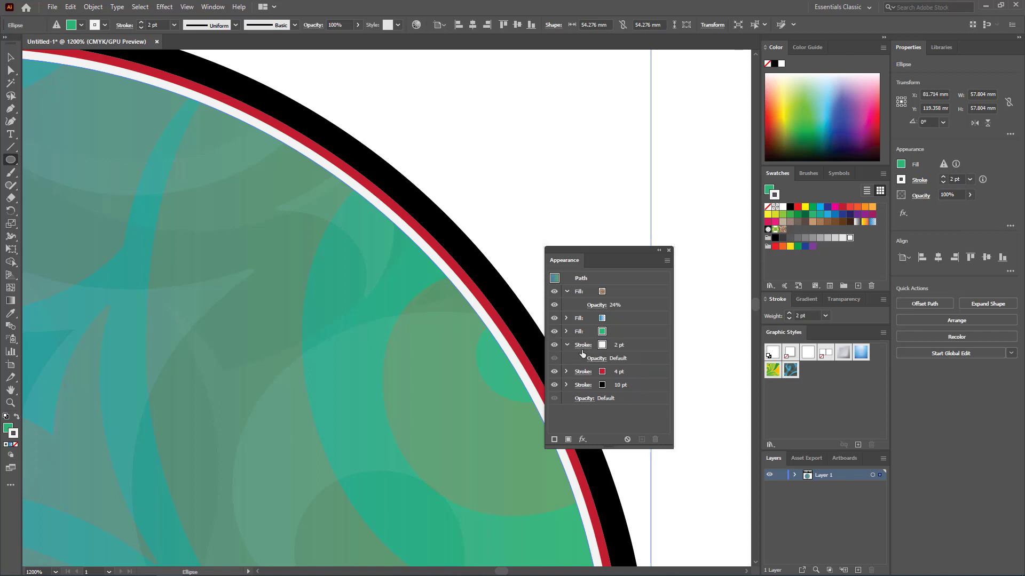
- Add a Convert to Shape Rectangle effect to the 24% opacity pattern fill and toggle its preview to compare
left_click(630, 294)
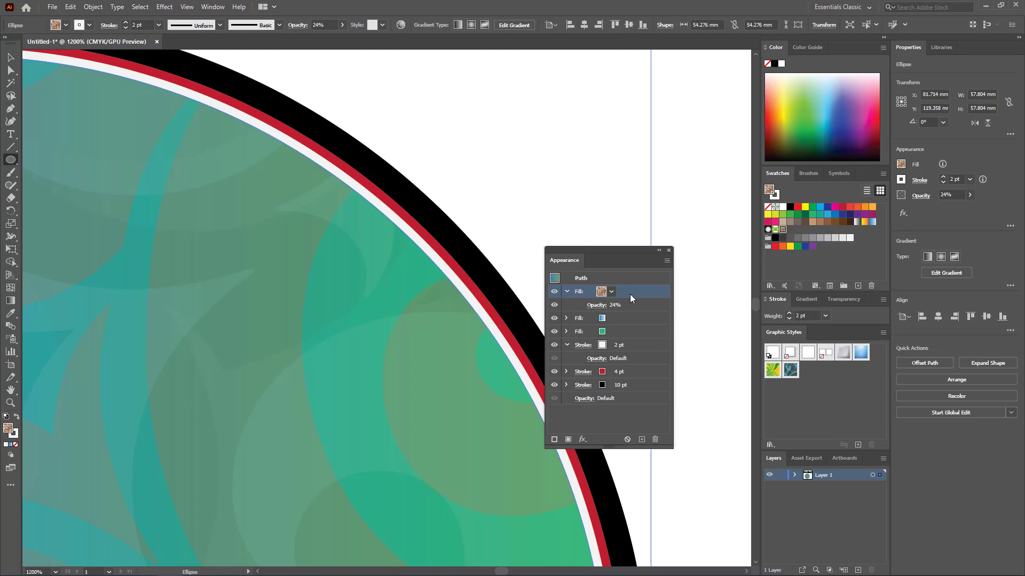
left_click(582, 439)
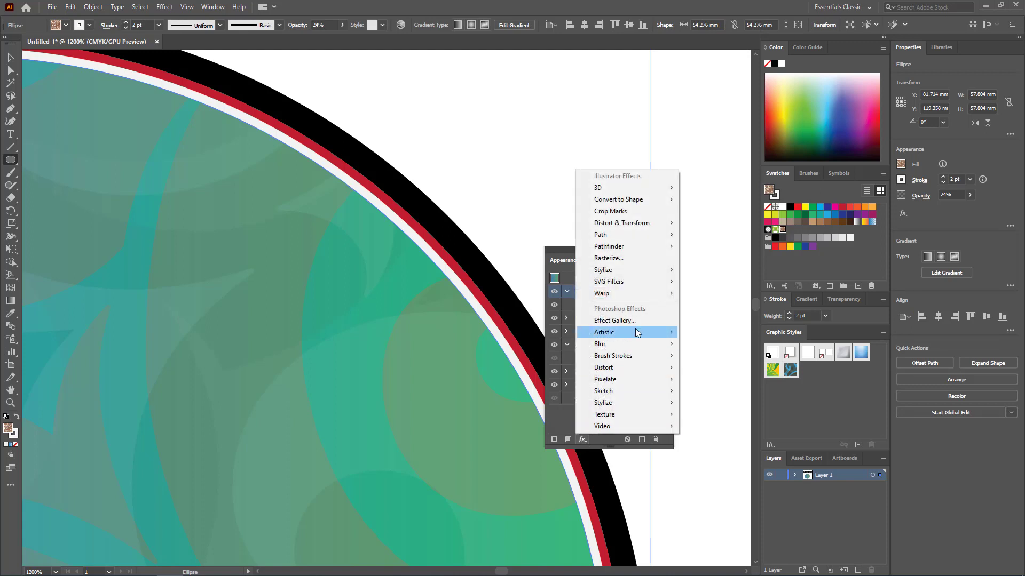
mouse_move(666, 229)
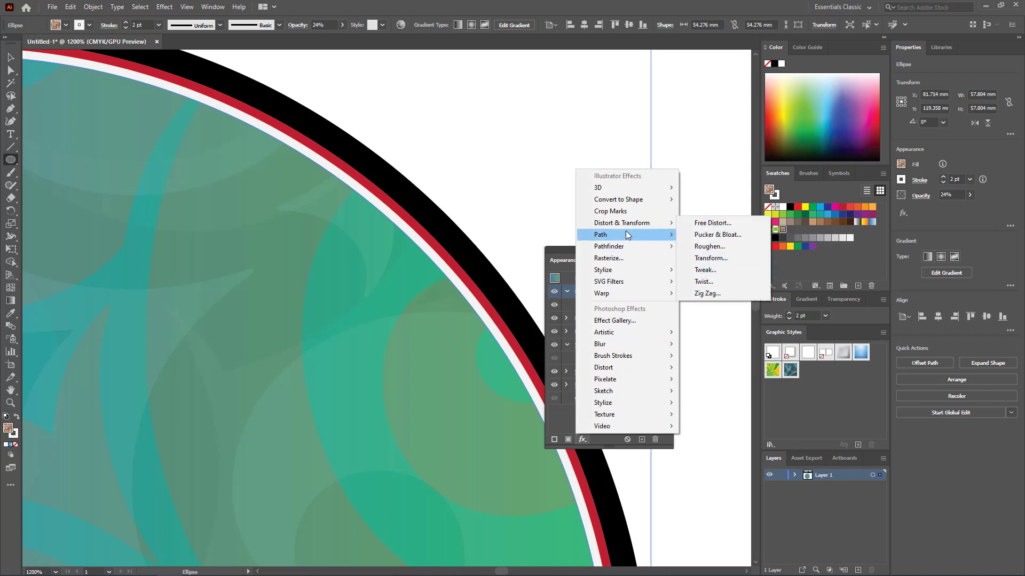
mouse_move(627, 235)
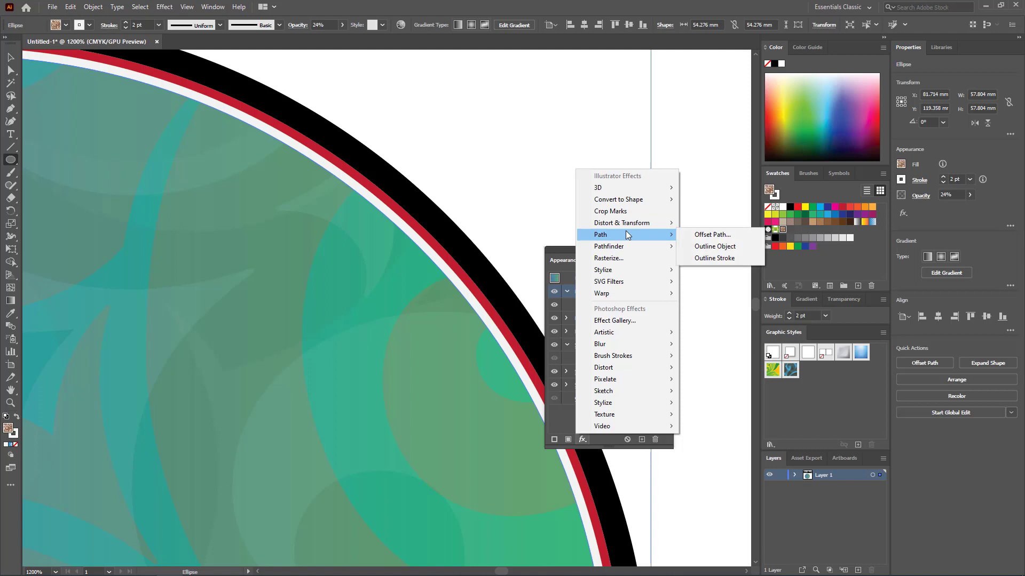
mouse_move(649, 204)
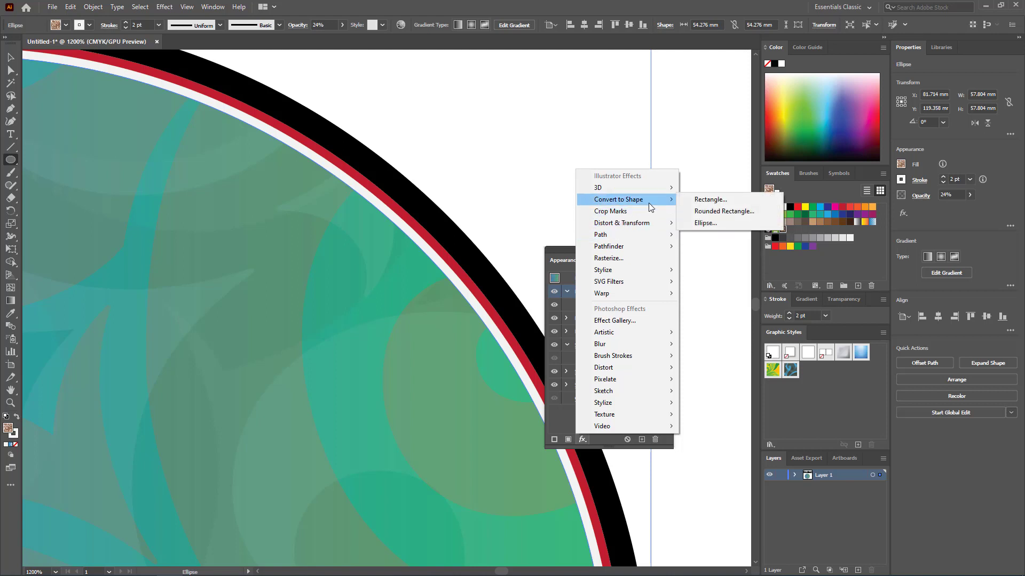
left_click(700, 199)
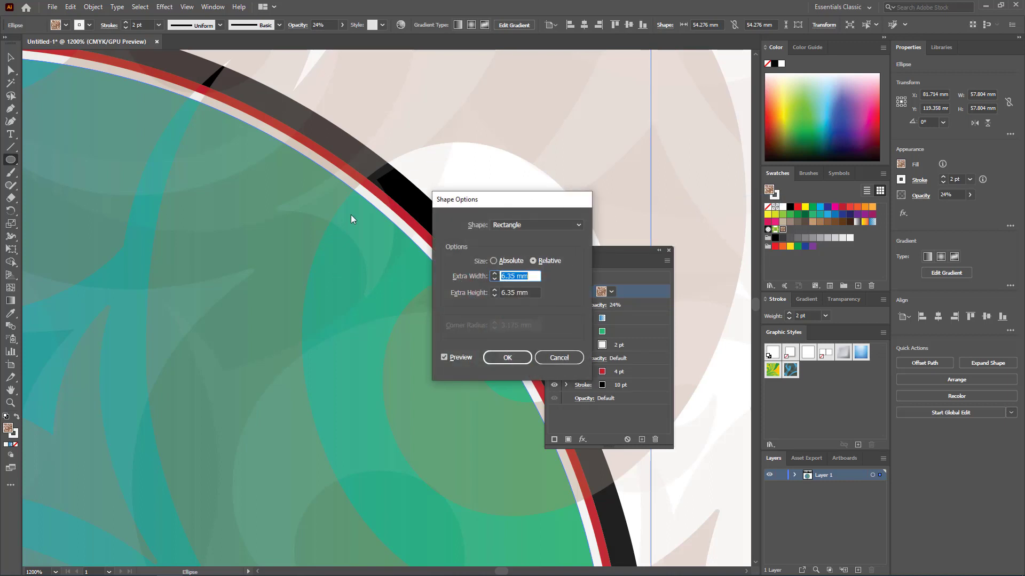
left_click(446, 356)
left_click(445, 358)
- Set the rectangle effect's relative extra width to -10 mm
left_click(492, 277)
type("10")
key("Home")
type("-")
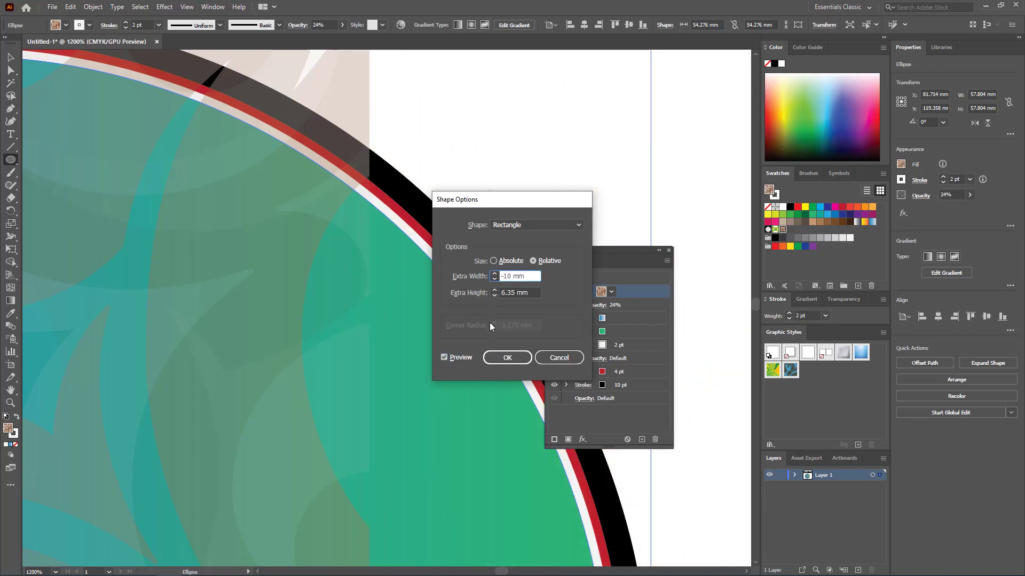
- Reduce the rectangle effect's extra height to a negative value, apply the effect, and view the whole circle
left_click(494, 290)
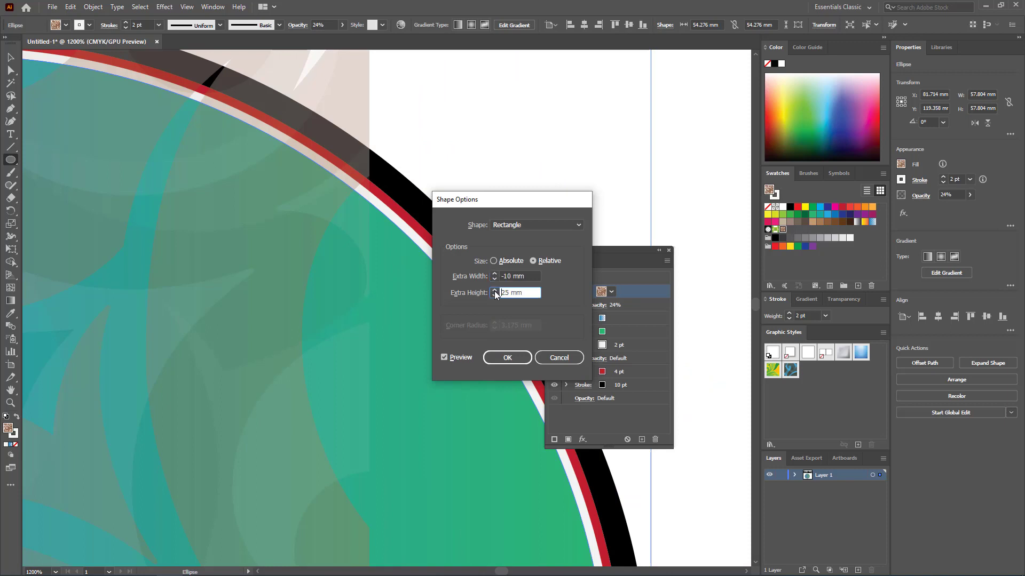
scroll(495, 297, "down", 5)
scroll(494, 297, "down", 10)
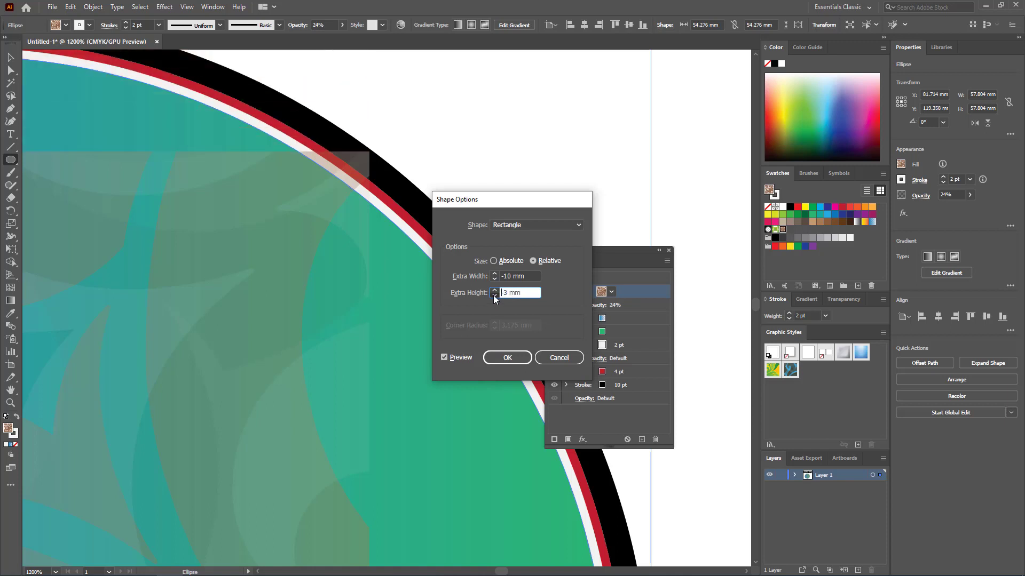
left_click(498, 362)
left_click(444, 336)
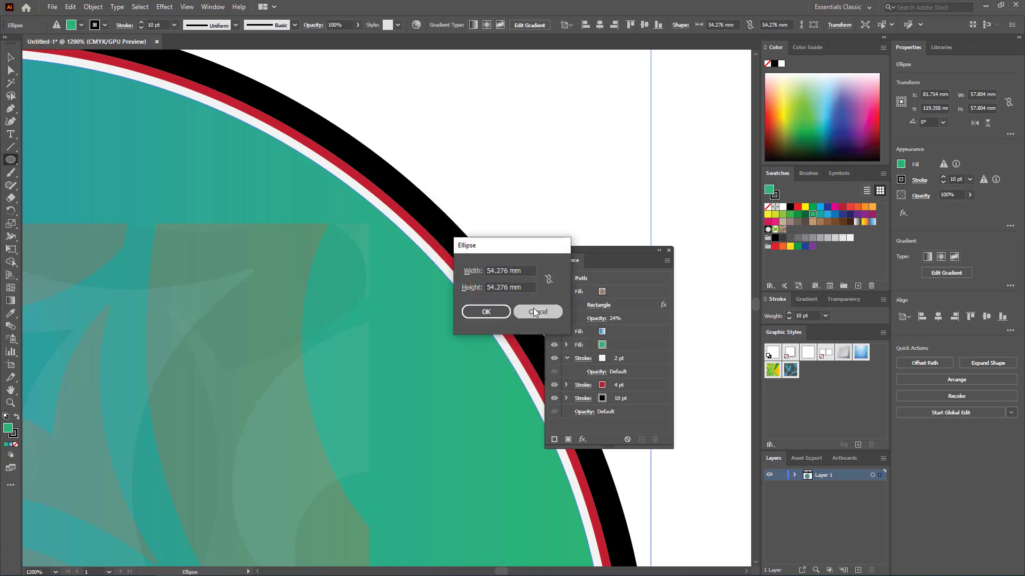
left_click(535, 312)
scroll(311, 339, "down", 5)
scroll(310, 339, "up", 3)
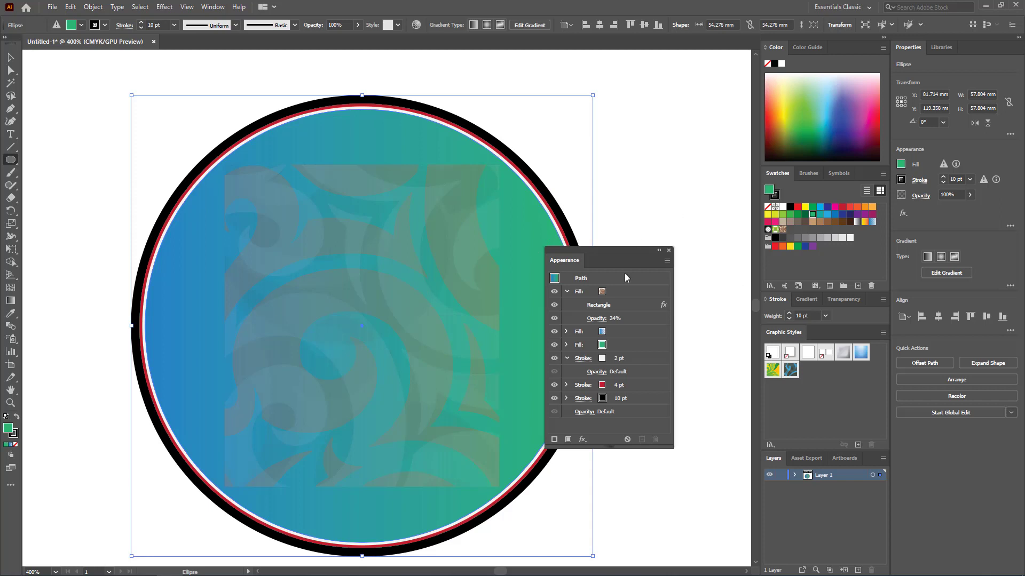
- Delete the Rectangle effect from the pattern fill and close the floating Appearance panel
left_click(626, 302)
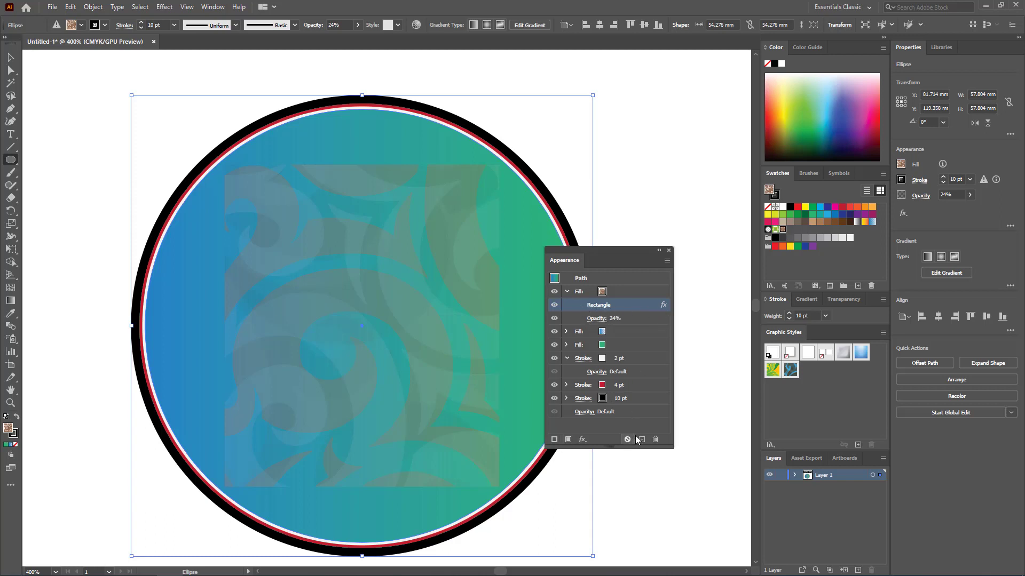
left_click(656, 439)
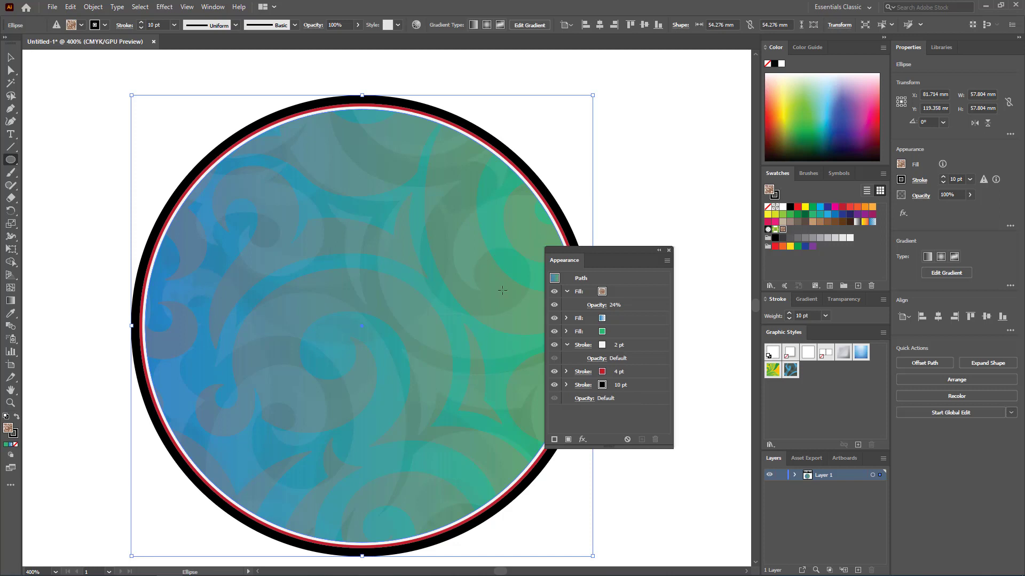
left_click_drag(610, 246, 559, 148)
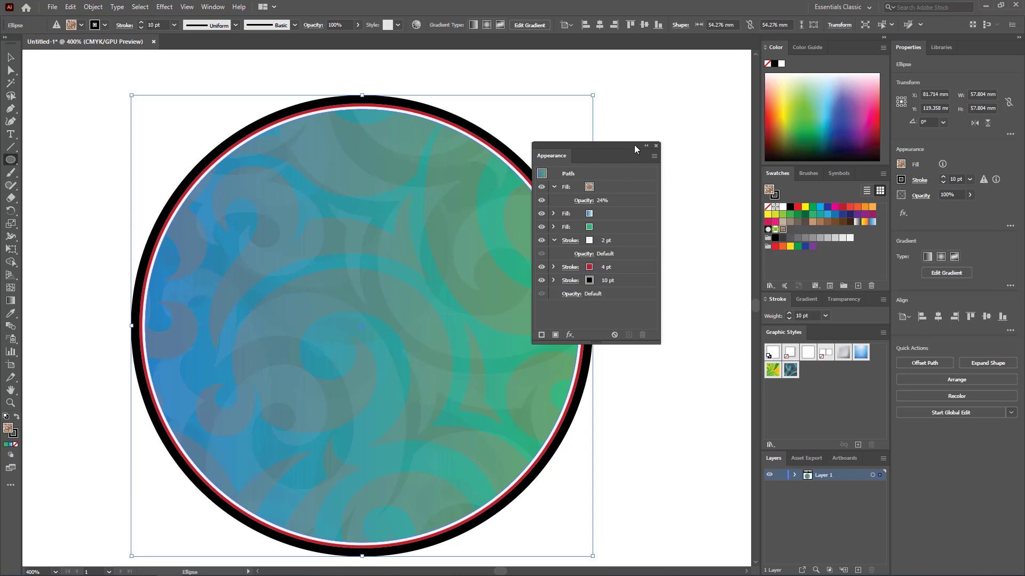
left_click(656, 145)
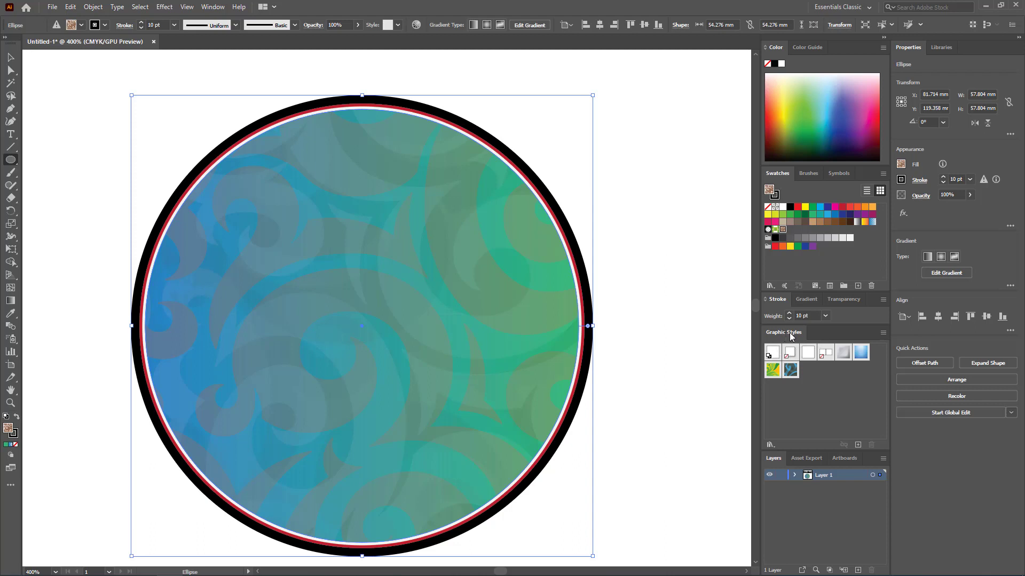
- Float the Graphic Styles panel and save the circle's layered appearance as a new graphic style
left_click_drag(789, 332, 610, 203)
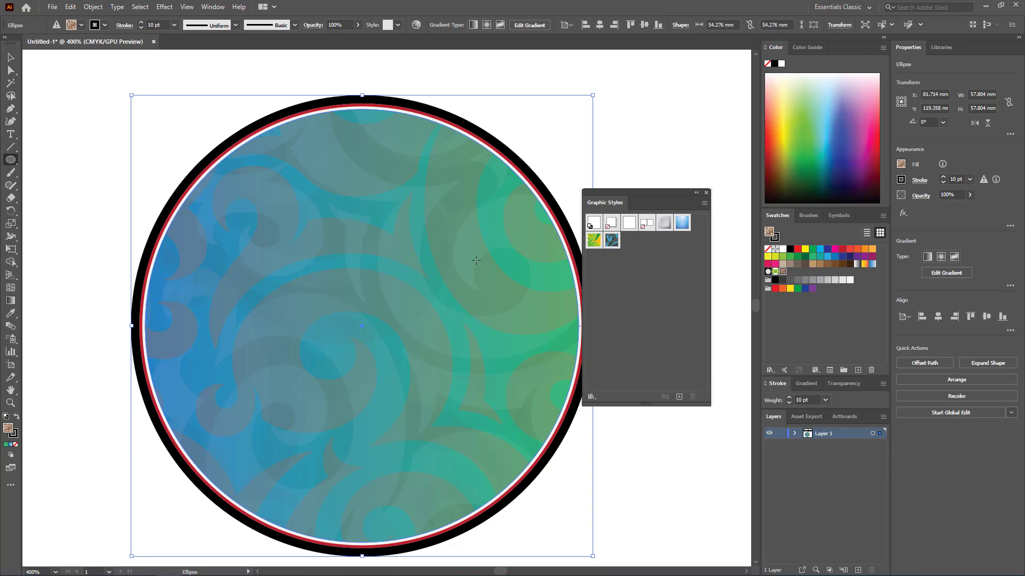
left_click(10, 57)
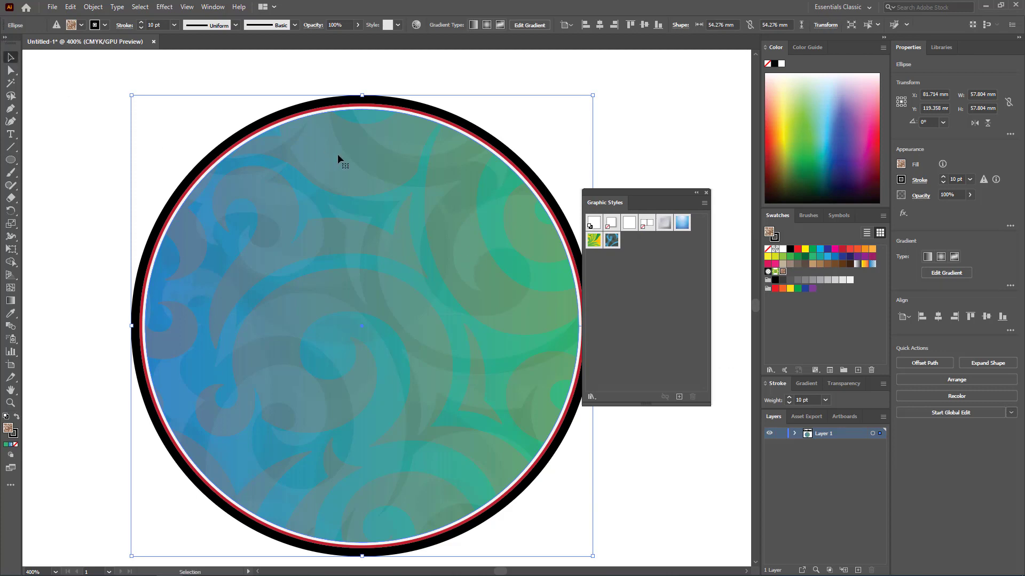
left_click_drag(338, 153, 223, 206)
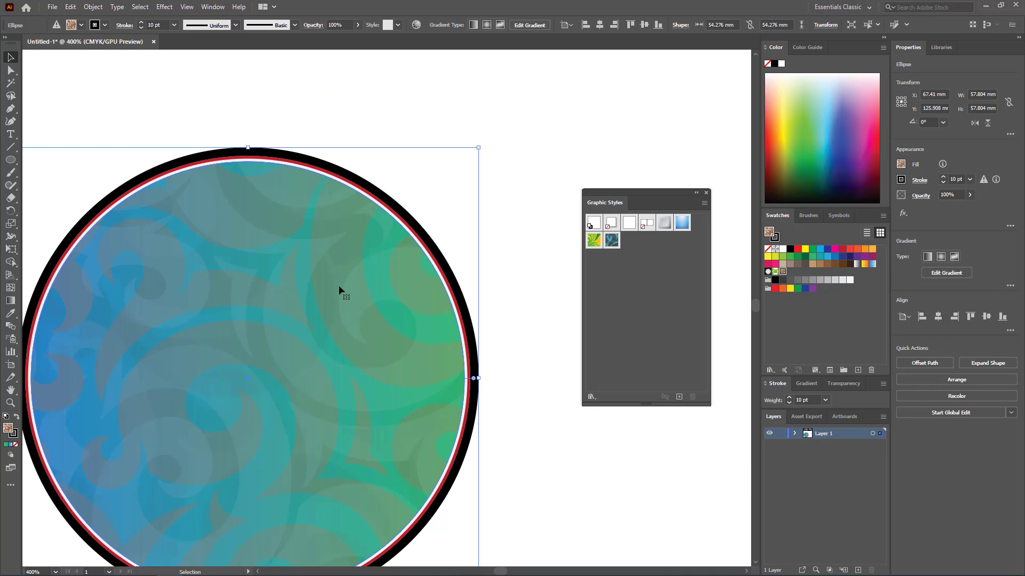
left_click_drag(274, 249, 619, 254)
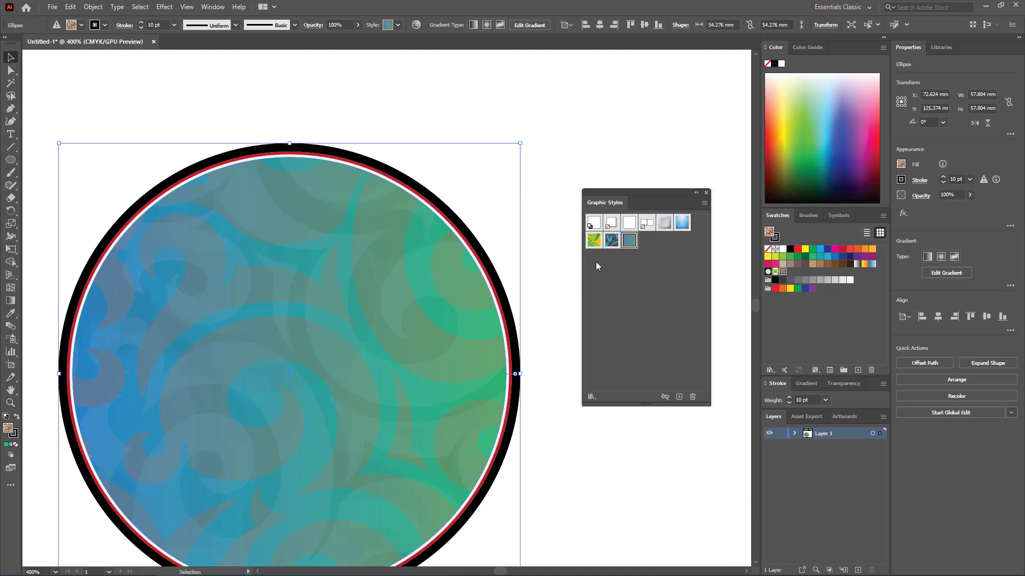
- Replace the circle with a rectangle about 47.5 by 52.7 mm and apply the saved graphic style to it
key("Delete")
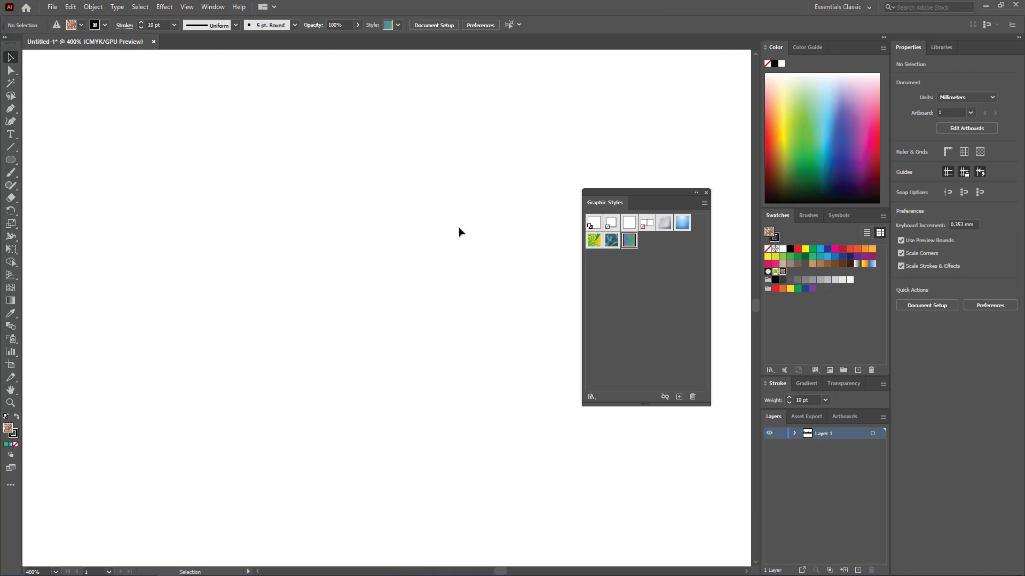
left_click_drag(9, 161, 43, 158)
mouse_move(81, 116)
left_mouse_down()
mouse_move(218, 311)
mouse_move(453, 529)
left_mouse_up()
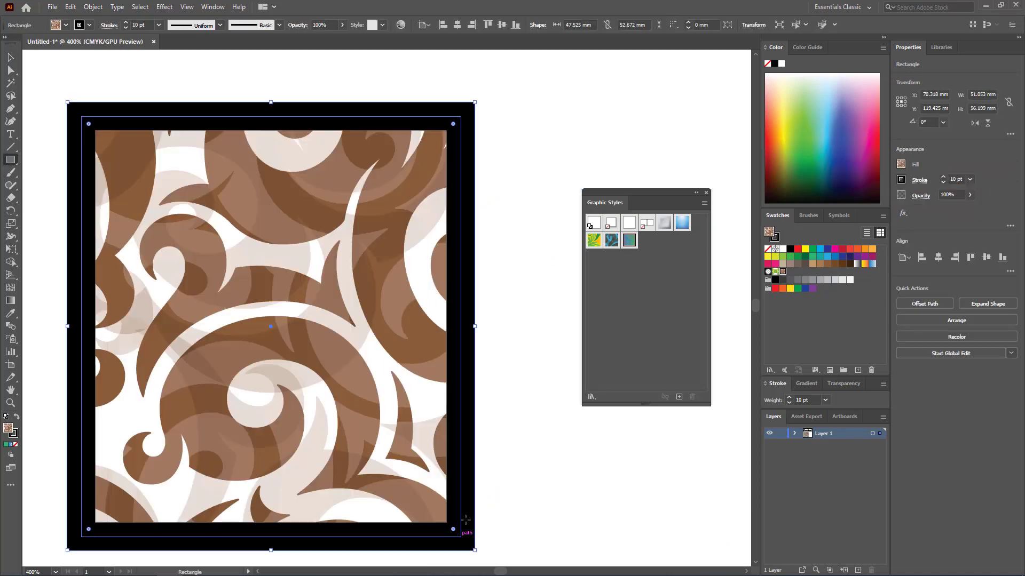
left_click(629, 240)
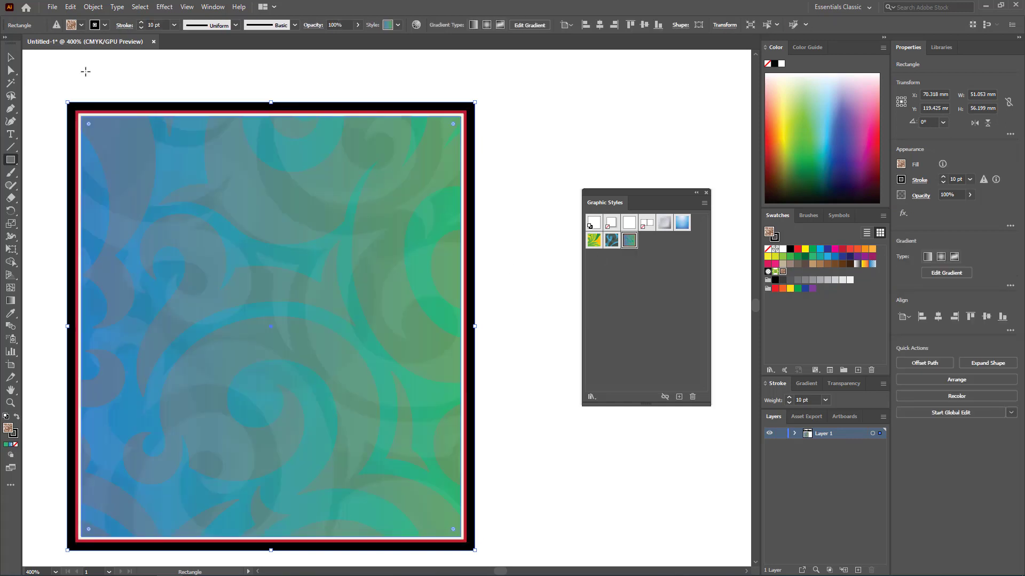
- Place a "Lorem ipsum" point text over the rectangle's upper left edge and delete the rectangle
left_click(10, 134)
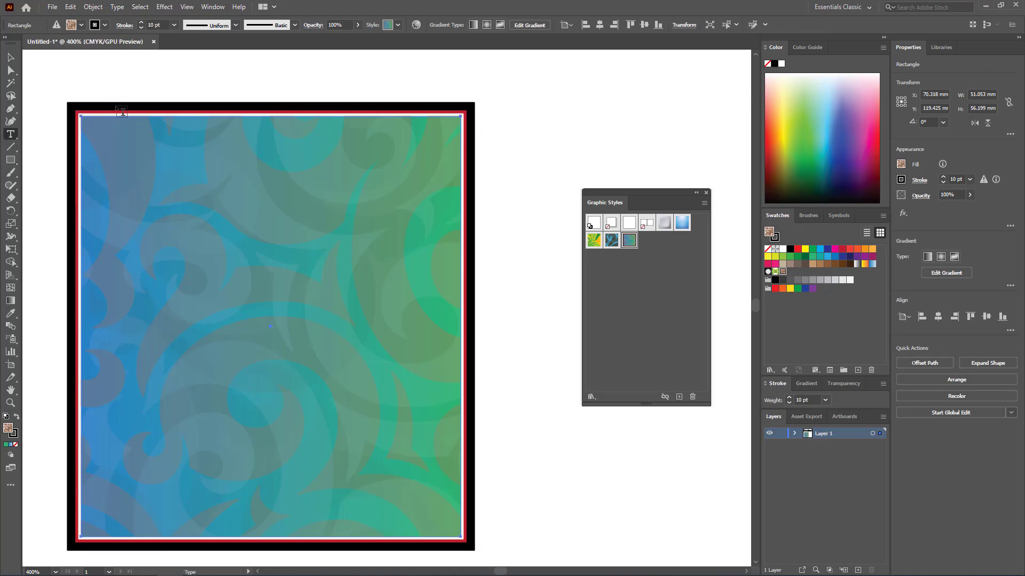
left_click(52, 201)
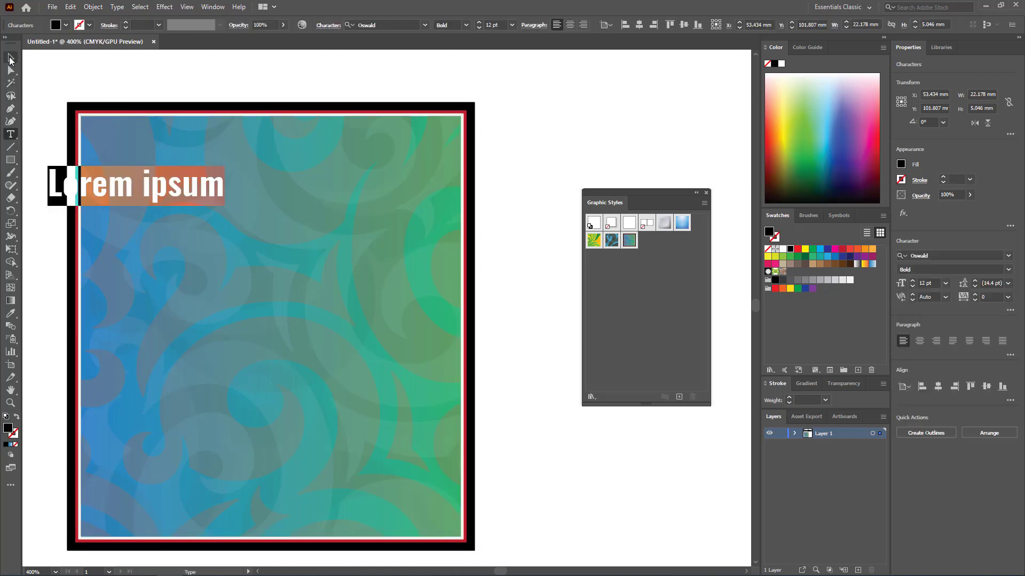
left_click(10, 57)
left_click(278, 206)
key("Delete")
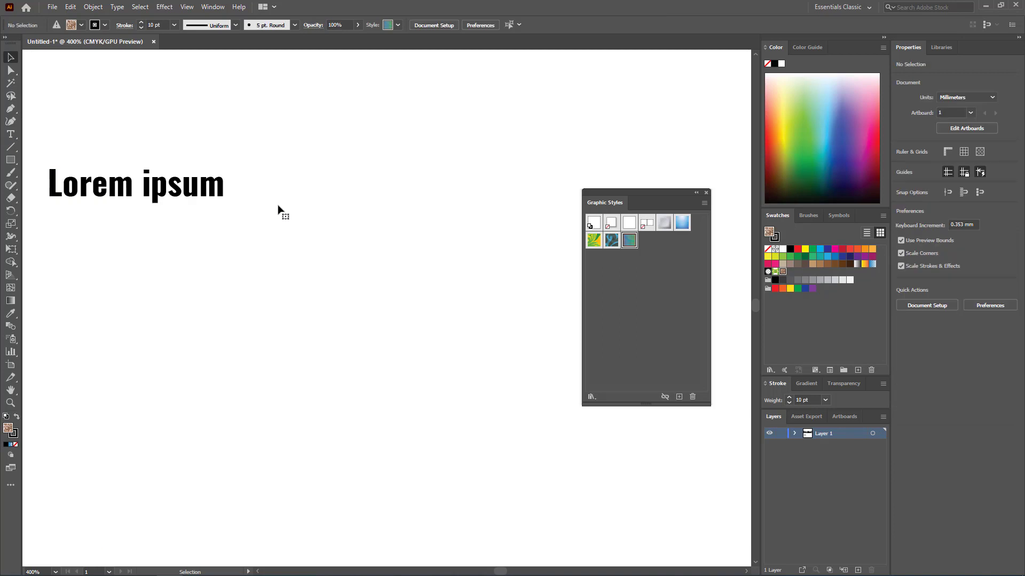
- Enlarge the "Lorem ipsum" text to about 36 pt and apply the saved graphic style, positioning it near the canvas top
left_click(218, 192)
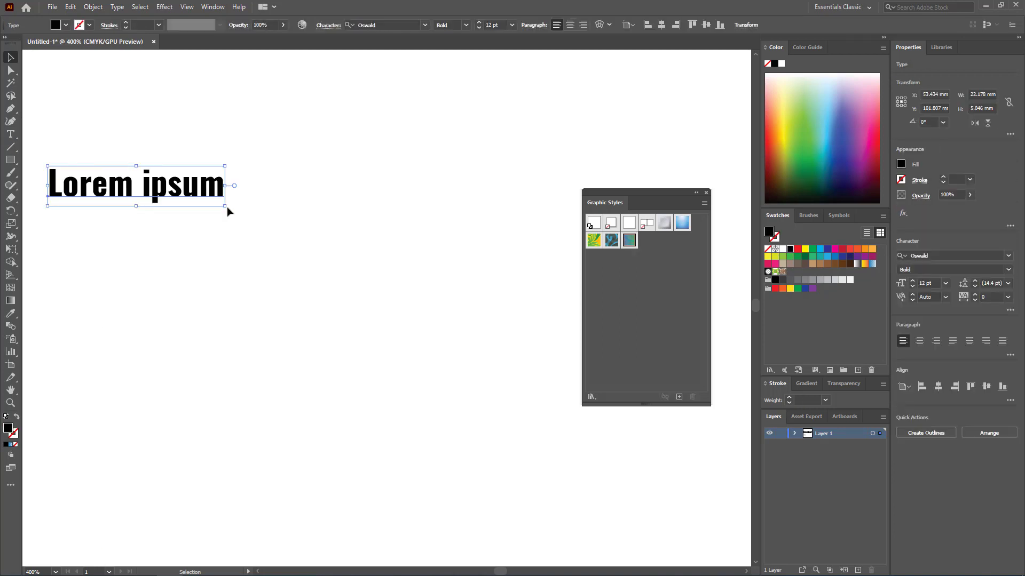
left_click_drag(225, 206, 584, 462)
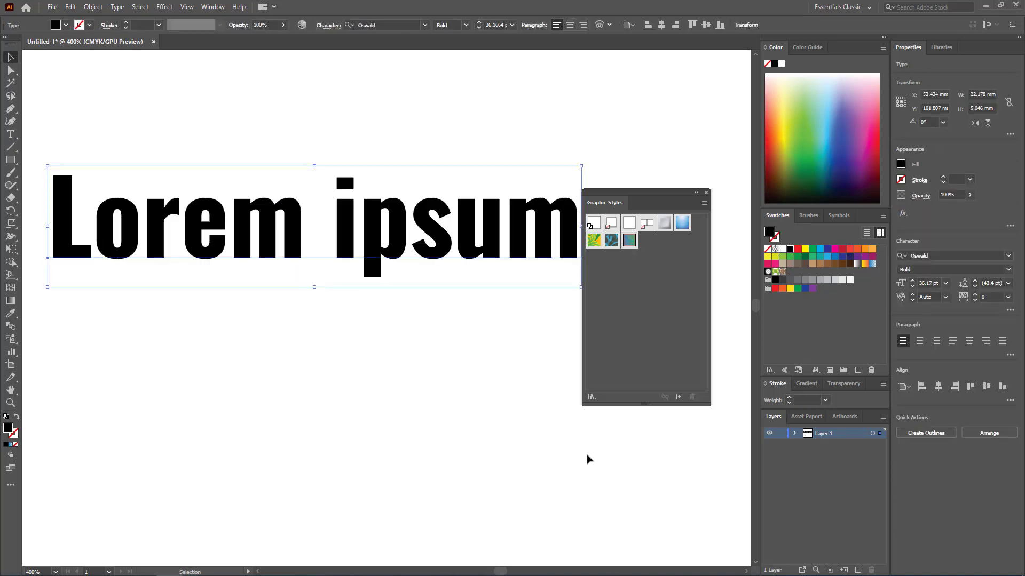
left_click(628, 240)
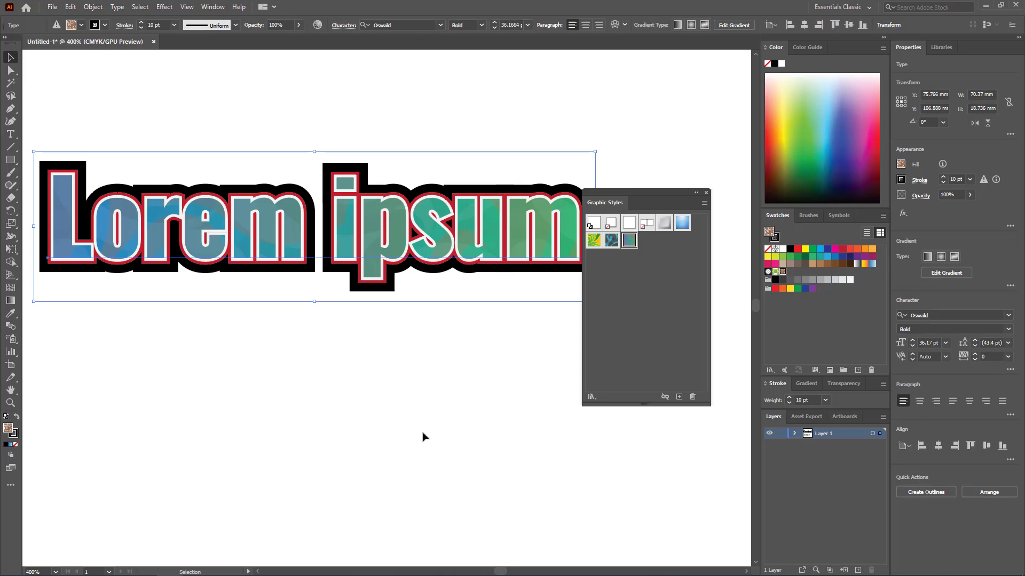
left_click_drag(437, 221, 446, 156)
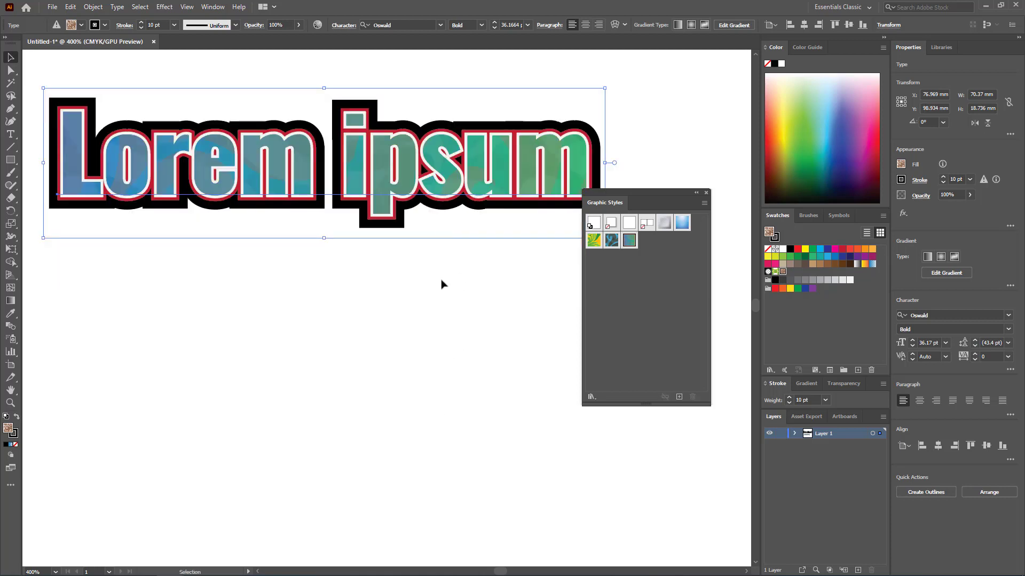
left_click(435, 361)
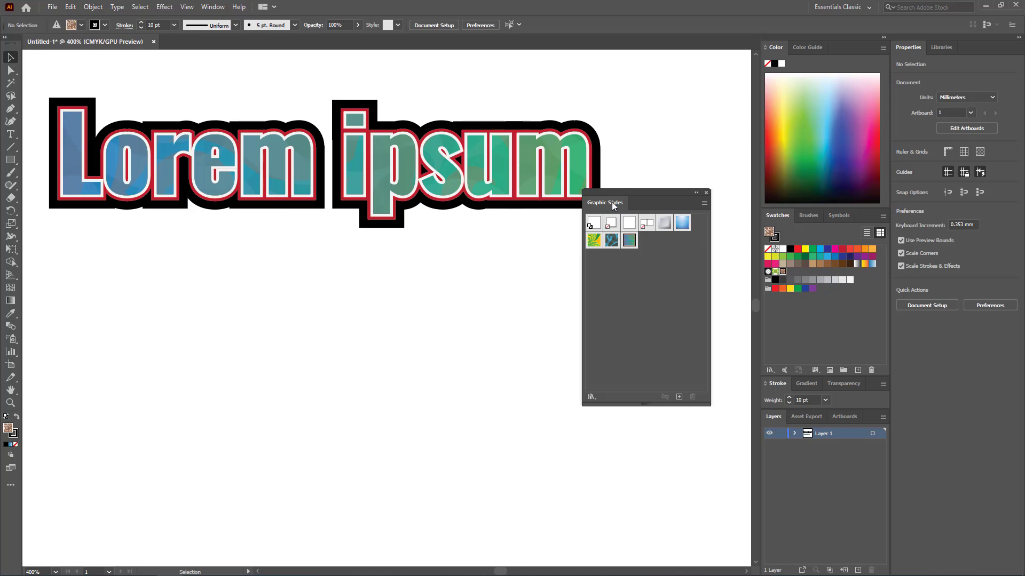
- Move the Graphic Styles panel clear of the text and open the Neon Effects style library
left_click_drag(626, 203, 598, 221)
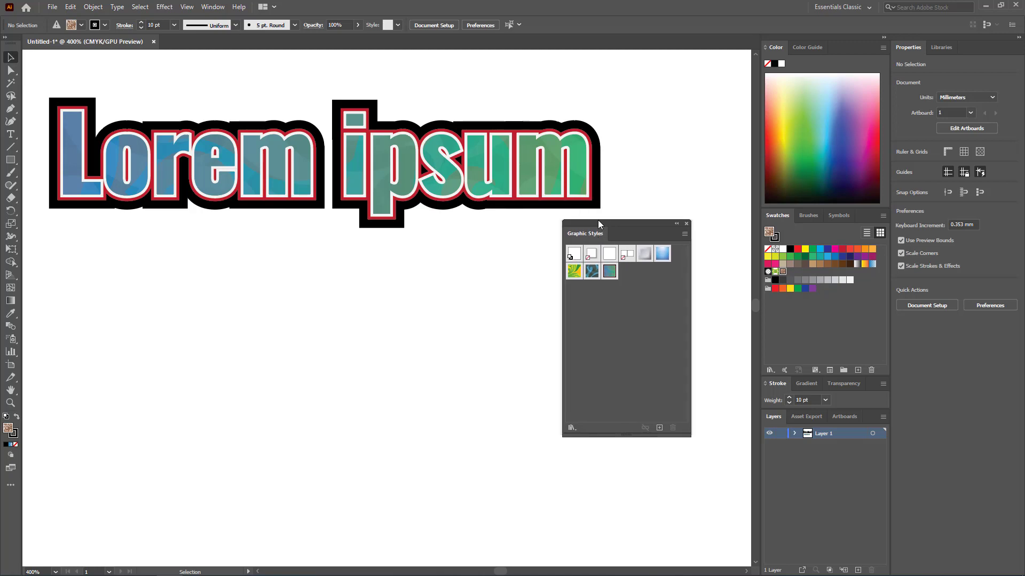
left_click(571, 428)
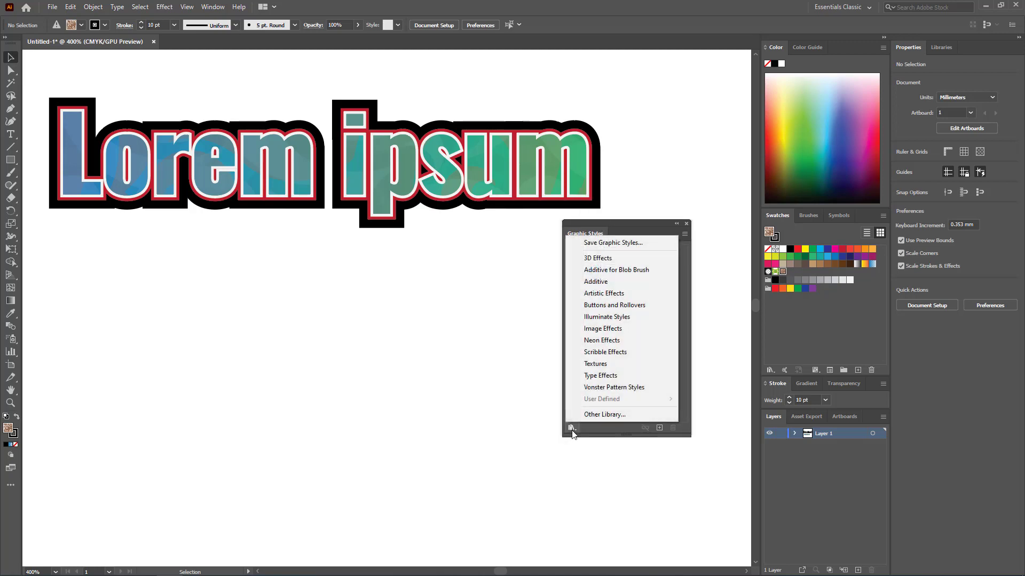
left_click(642, 340)
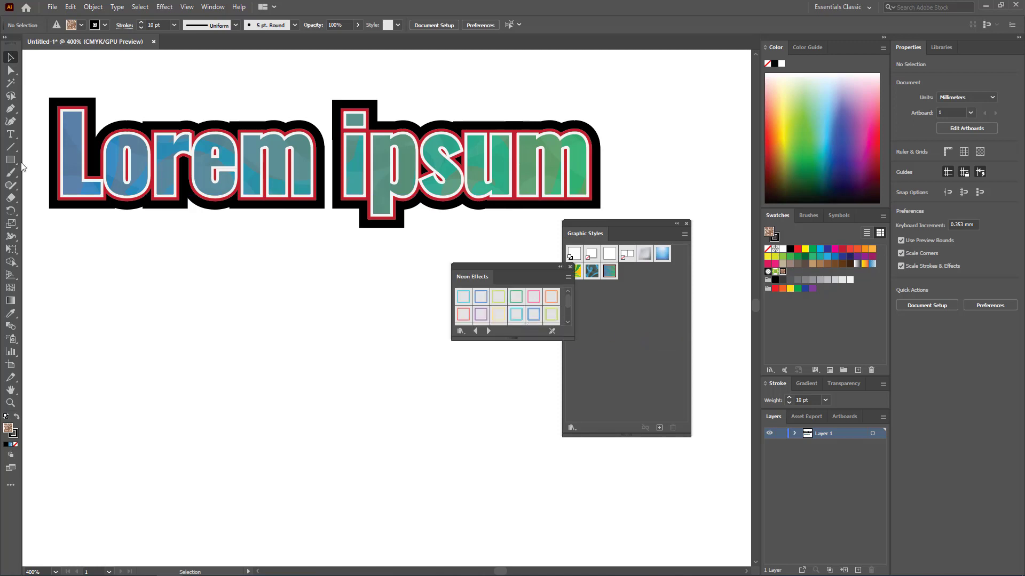
- Add a second "Lorem ipsum" point text below the styled one and enlarge it to about 25 pt
left_click(11, 136)
left_click(107, 305)
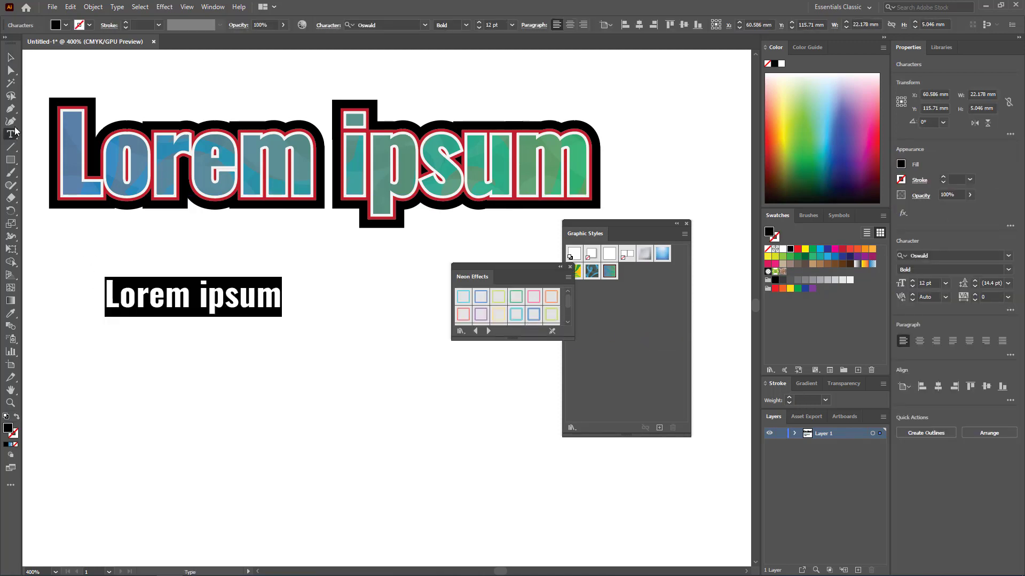
left_click(11, 62)
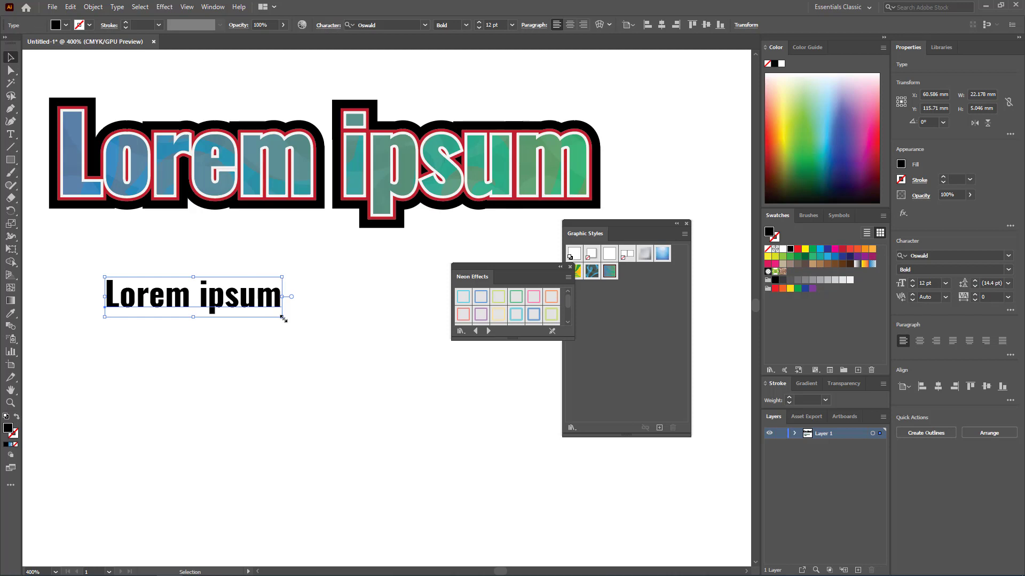
left_click_drag(281, 319, 478, 470)
- Try the cyan, green, pink, orange and red Neon Effects styles on the second text
left_click(520, 318)
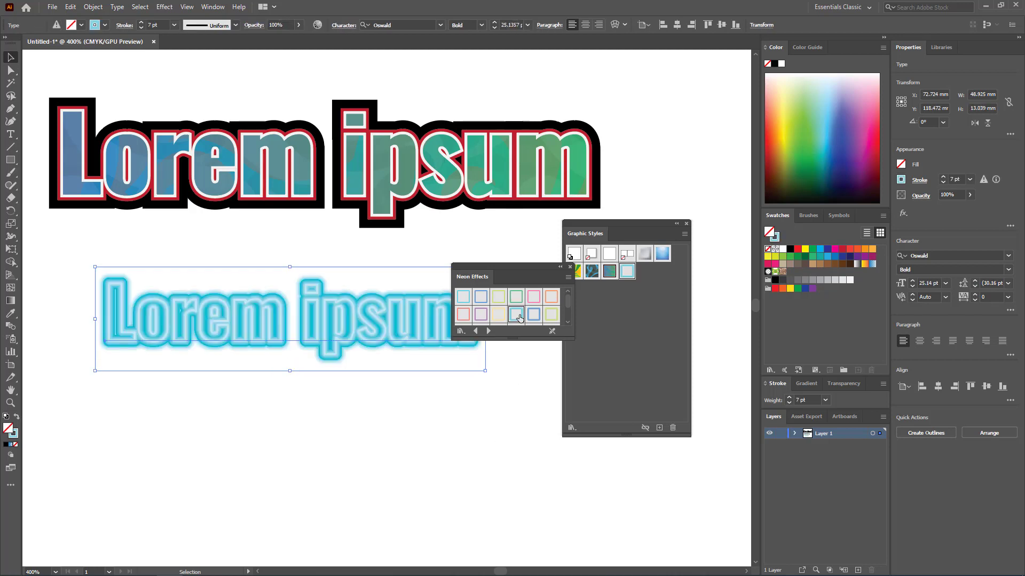
left_click(516, 296)
left_click(531, 298)
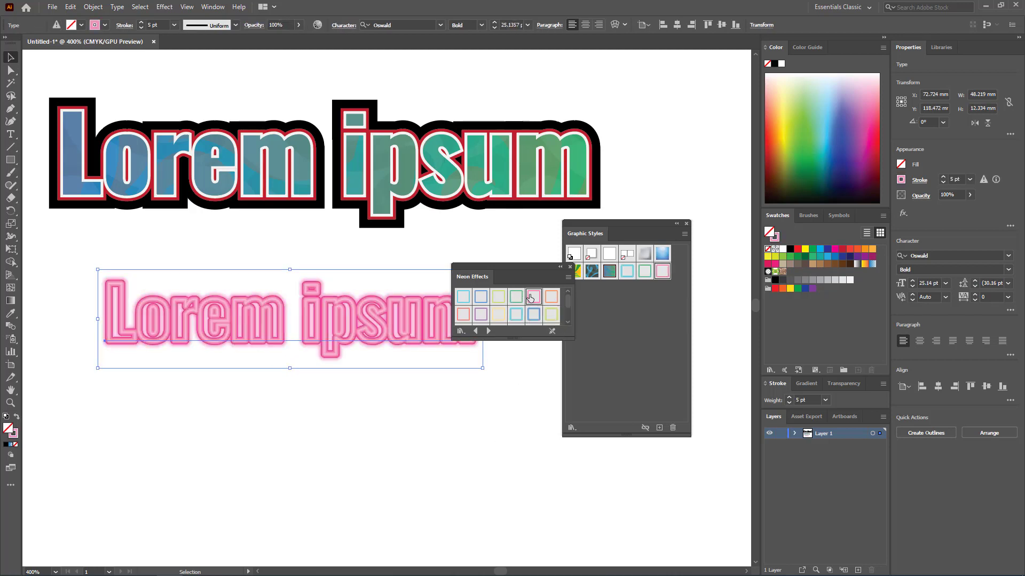
left_click(545, 298)
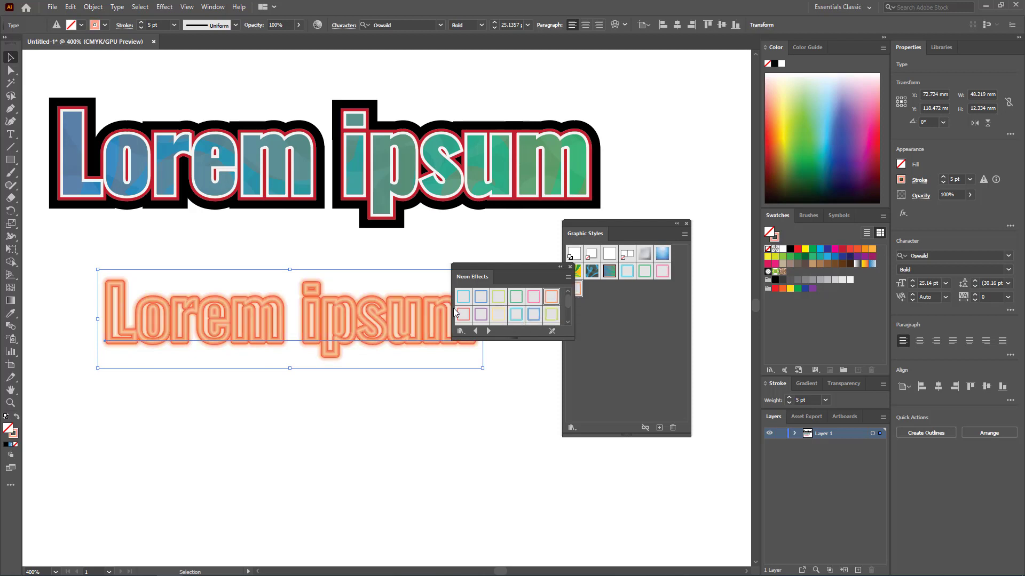
left_click(463, 316)
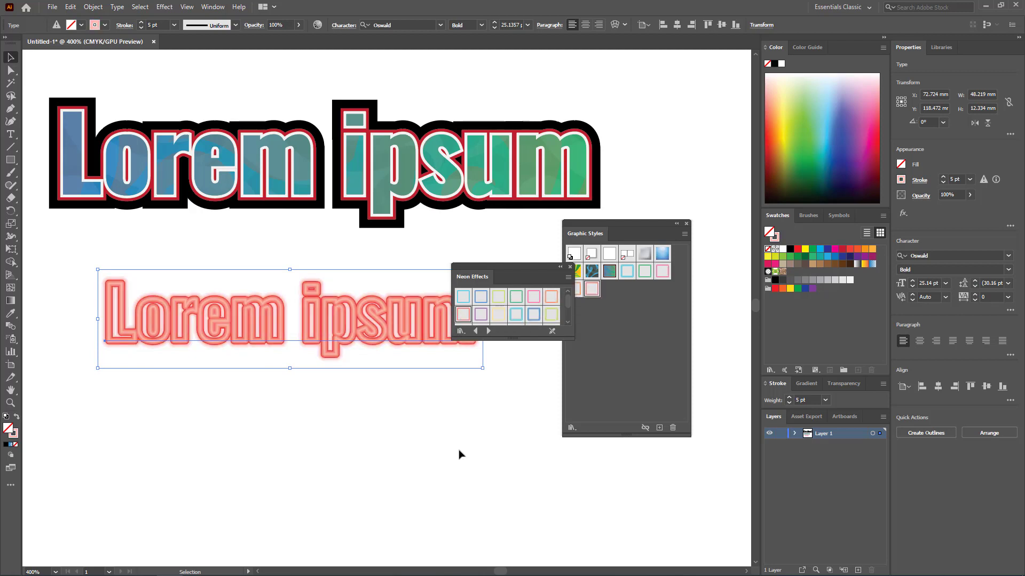
- Open the Type Effects style library and try its blurred green, layered blue and slanted shadowed styles on the second text
left_click(571, 428)
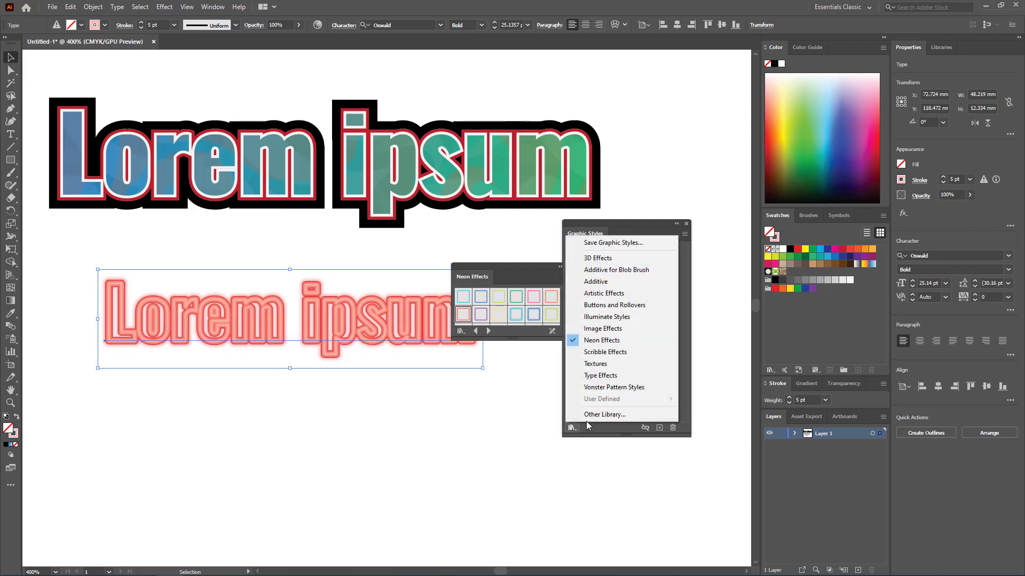
left_click(601, 376)
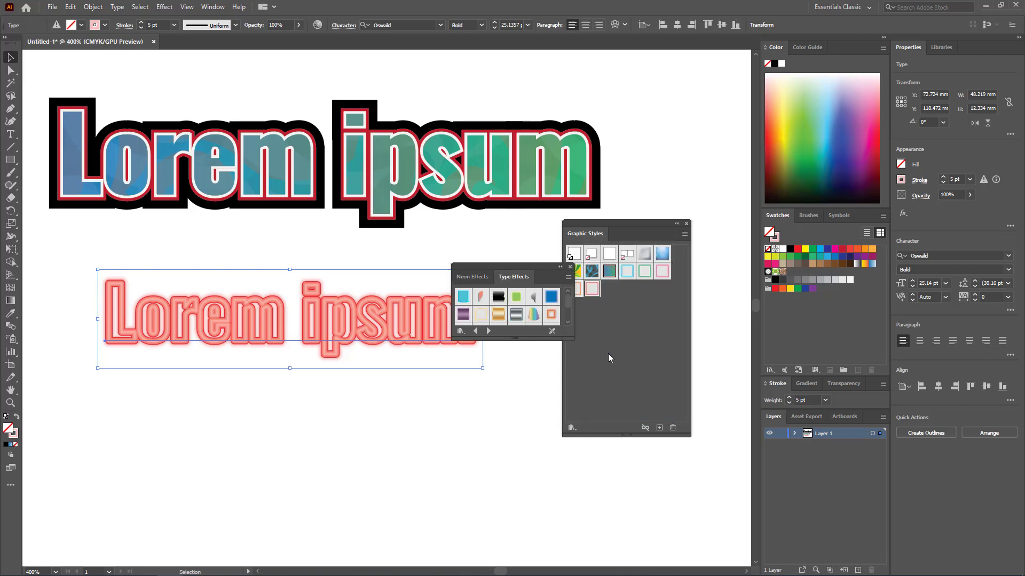
left_click(516, 296)
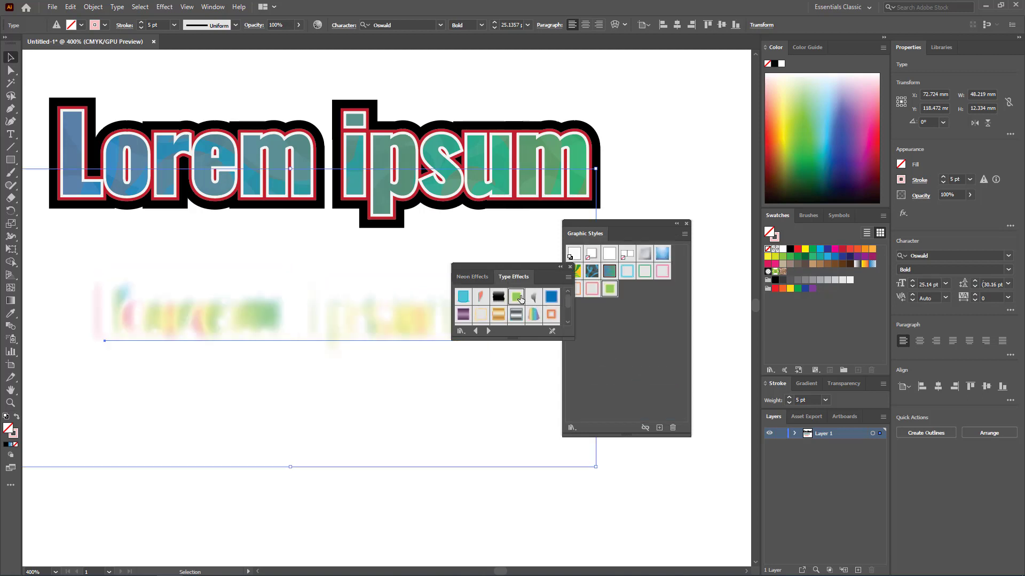
left_click(551, 298)
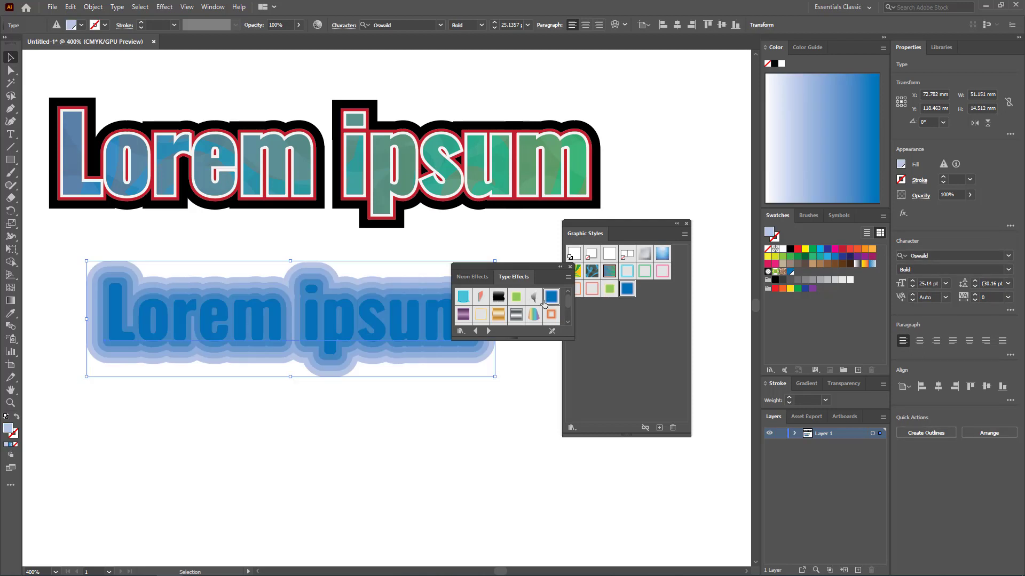
left_click(480, 296)
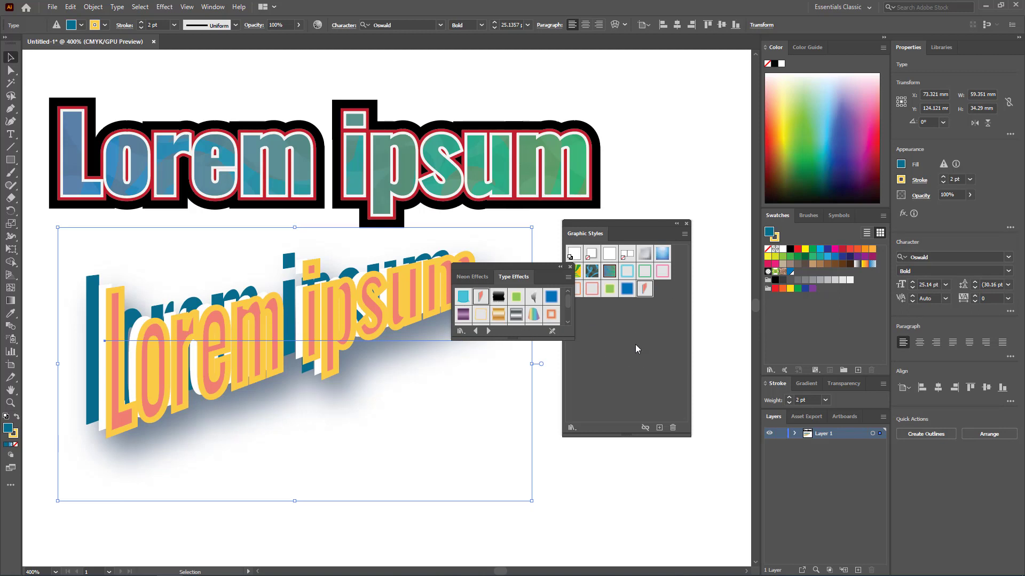
- Close the floating style libraries and delete the second "Lorem ipsum" text
left_click(570, 267)
key("ctrl+z")
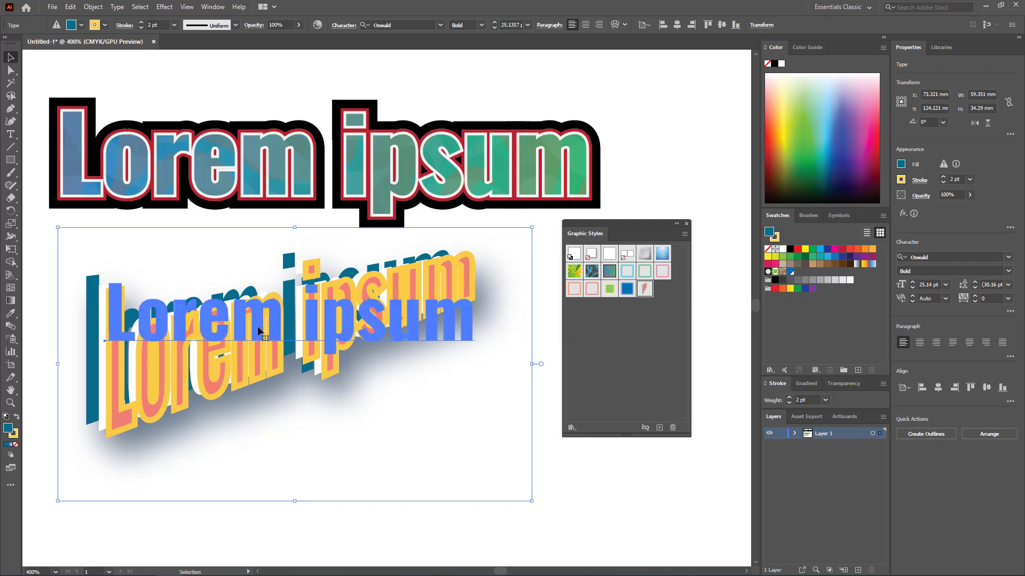
key("Delete")
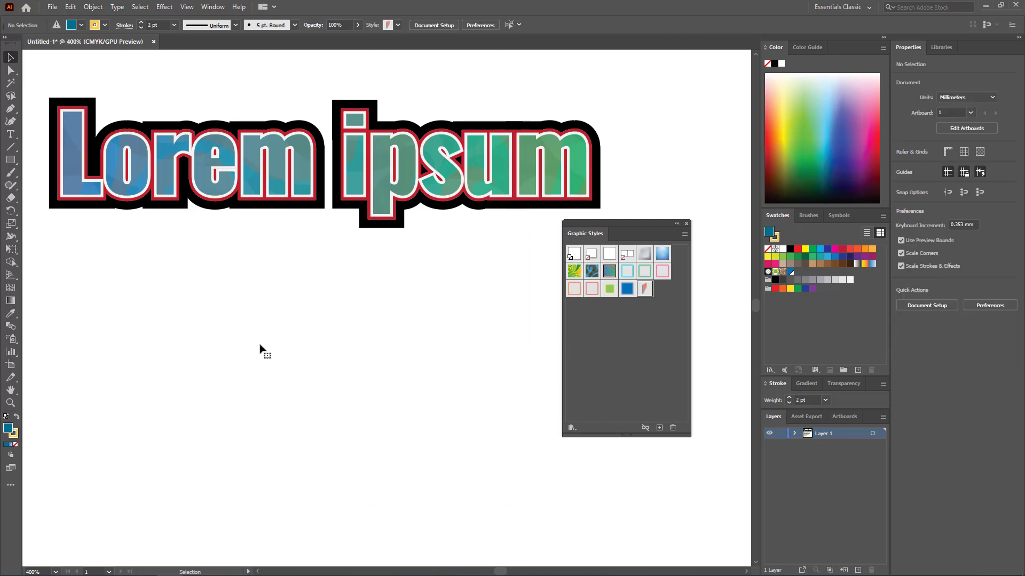
- Add a new plain "Lorem ipsum" text enlarged to about 25 pt and try to give it a gradient fill
left_click(10, 134)
left_click(113, 334)
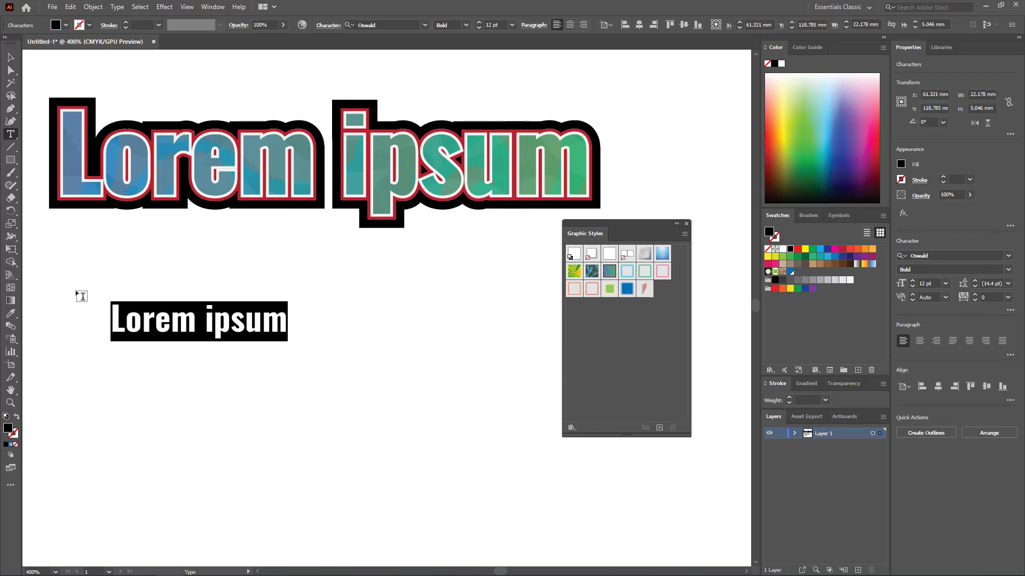
left_click(10, 57)
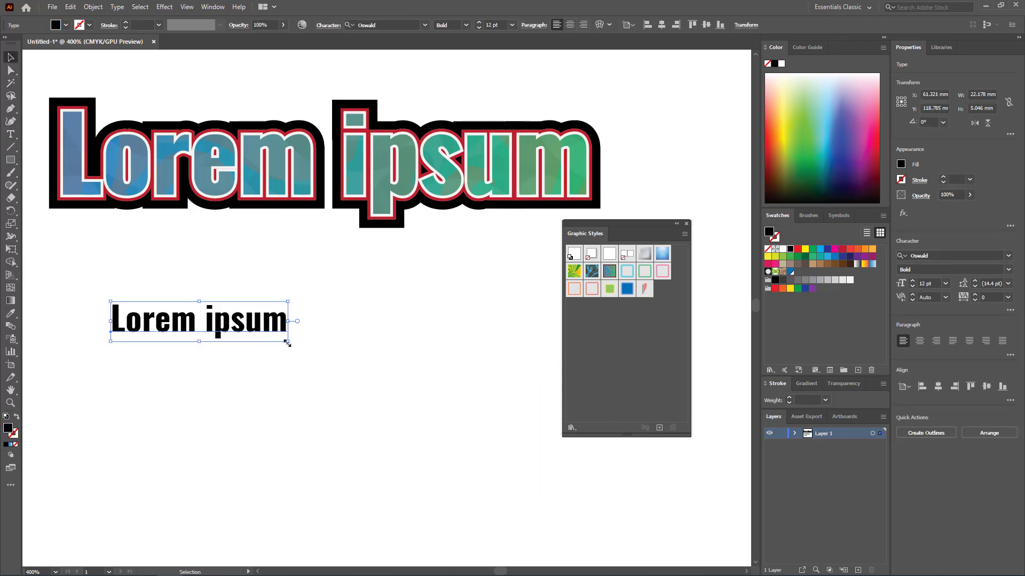
left_click_drag(287, 343, 482, 385)
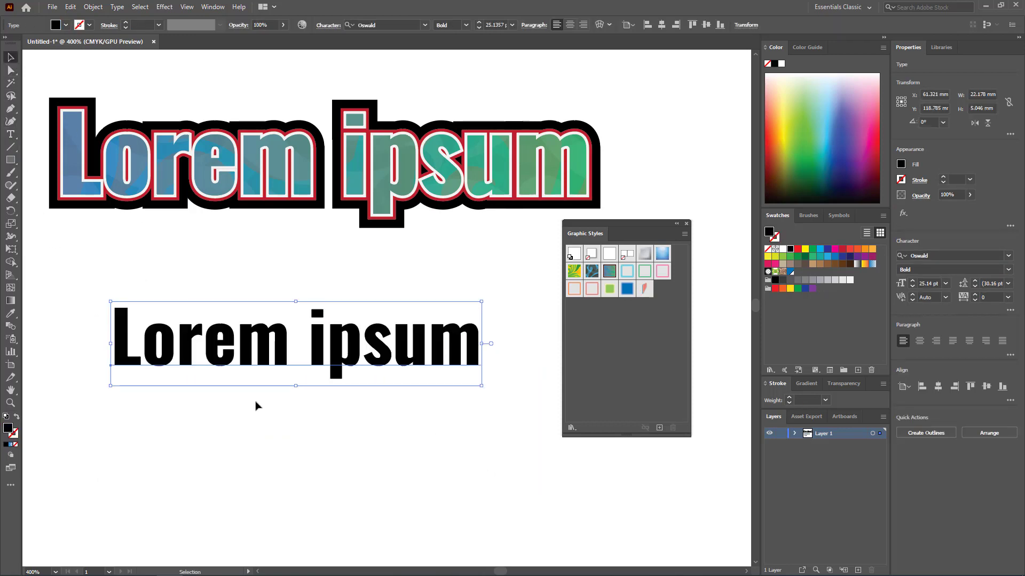
left_click(11, 447)
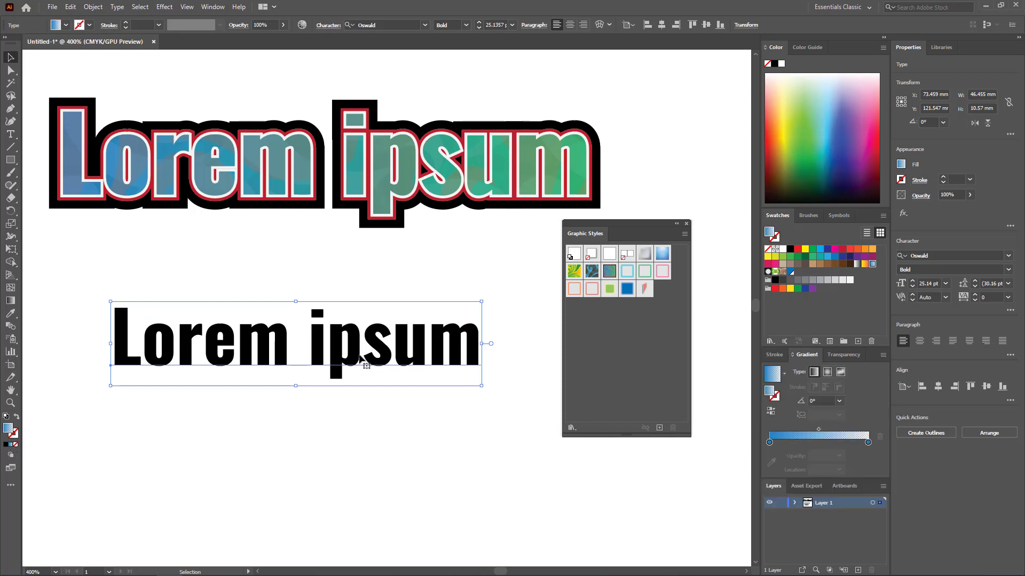
- Shift the lower "Lorem ipsum" text slightly and open the Appearance panel beside it
left_click_drag(360, 354, 347, 362)
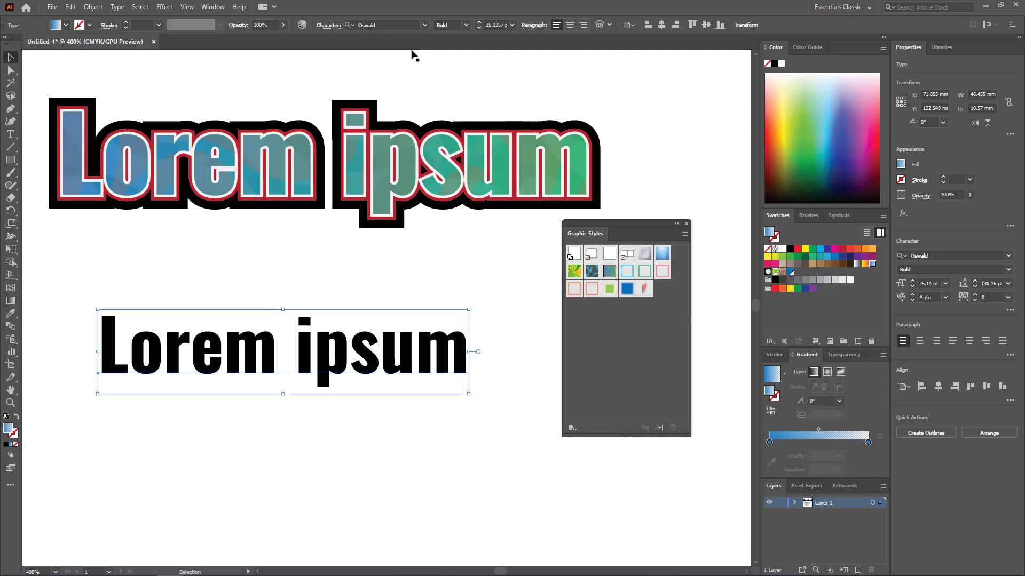
left_click(213, 7)
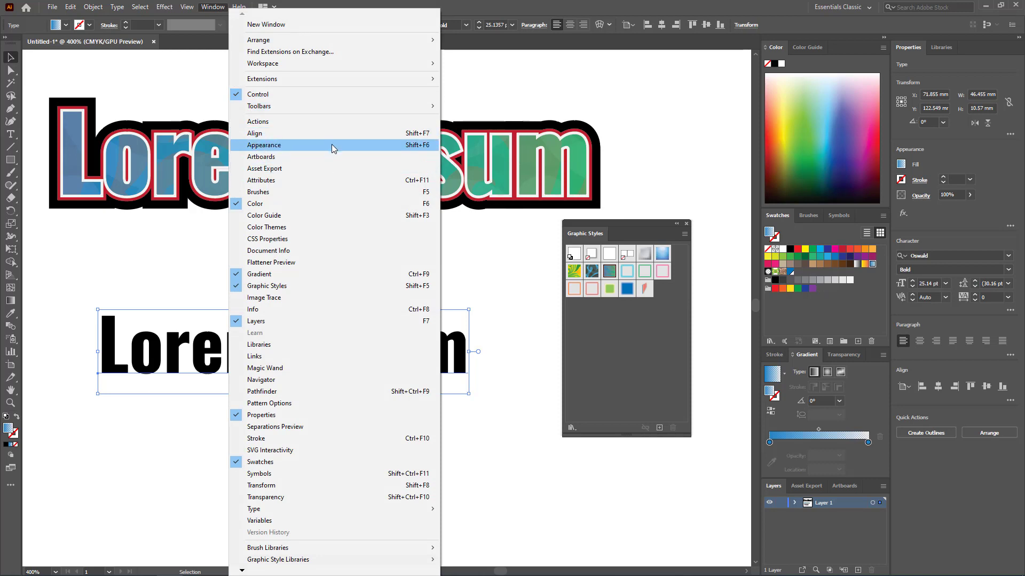
left_click(332, 147)
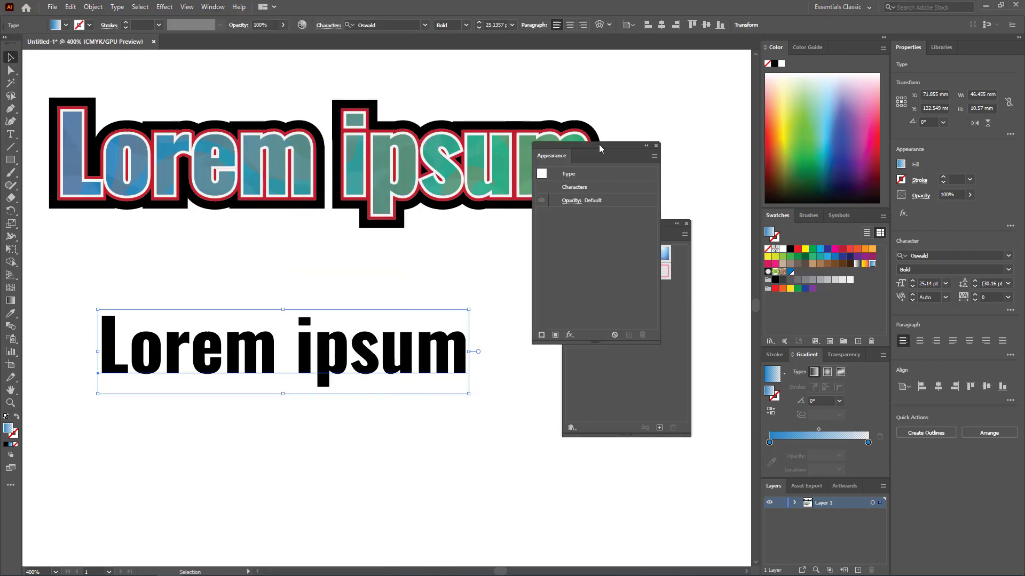
left_click_drag(599, 145, 584, 237)
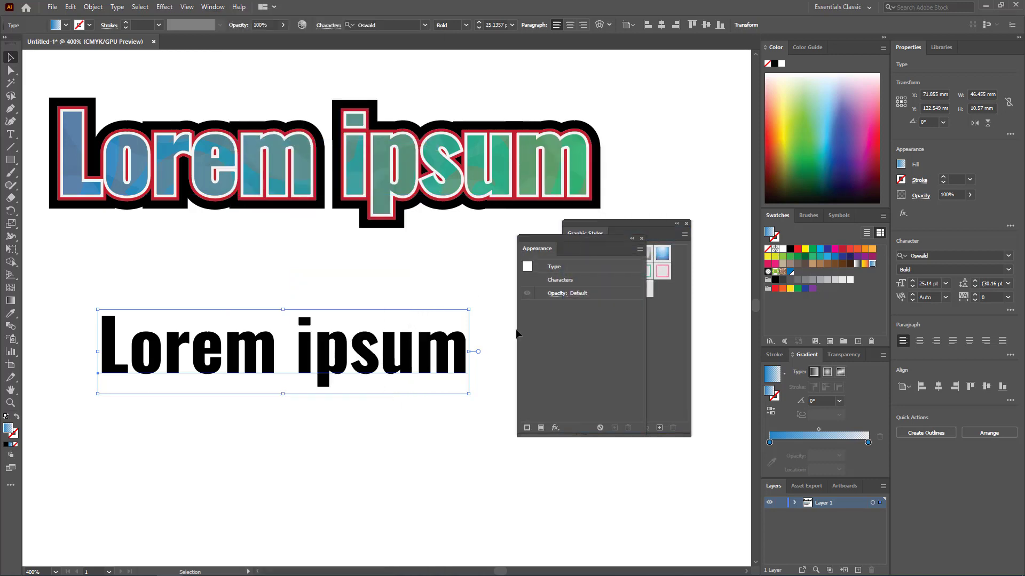
- Add a new fill to the text with the yellow-orange-red gradient and shift its second color stop to about 20.7%
left_click(541, 427)
left_click(577, 309)
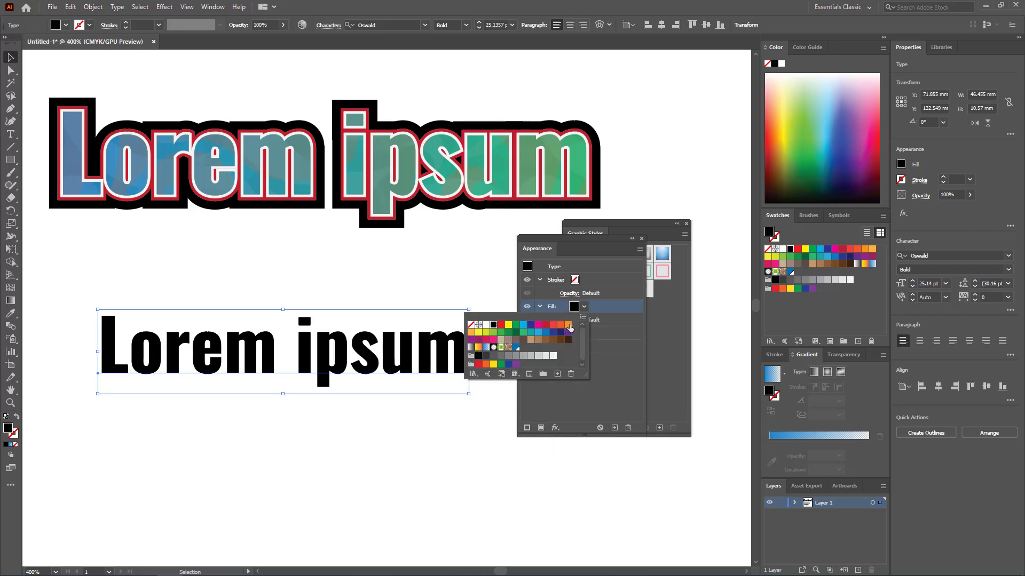
left_click(478, 348)
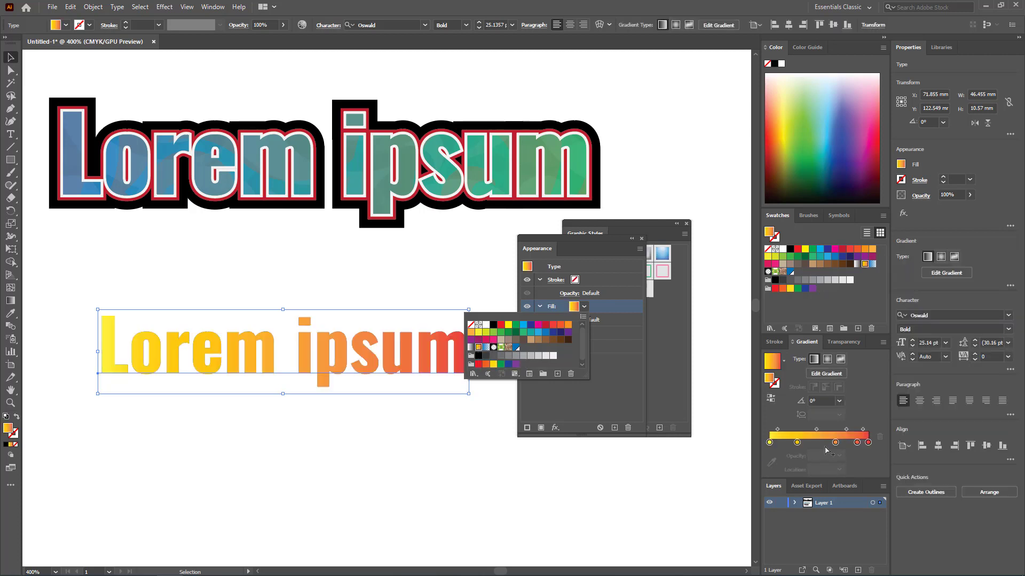
left_click_drag(798, 440, 789, 446)
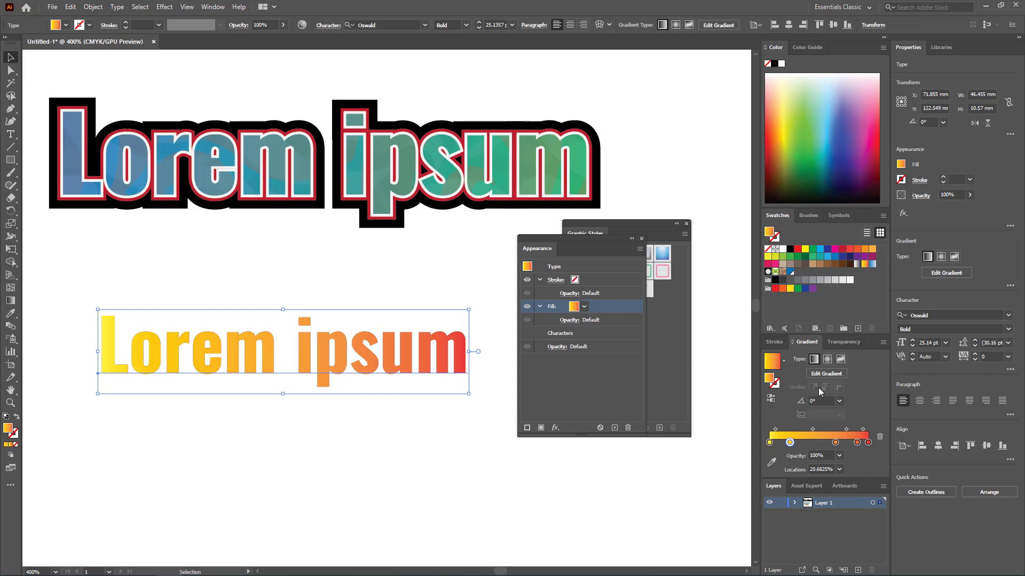
- Redraw the gradient diagonally across the lower text with the Gradient tool at about -159°, with red at the L
left_click(4, 37)
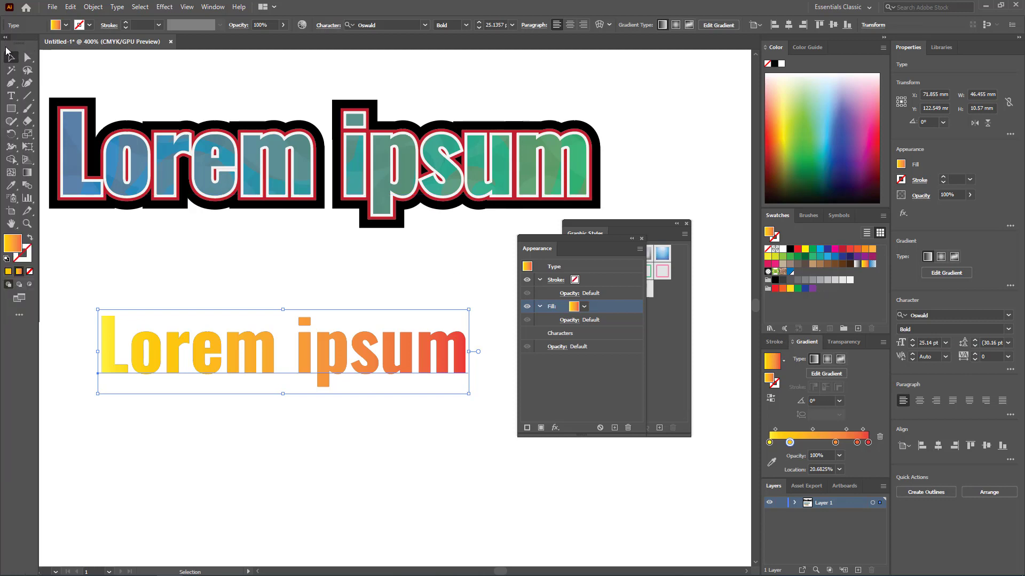
left_click(27, 173)
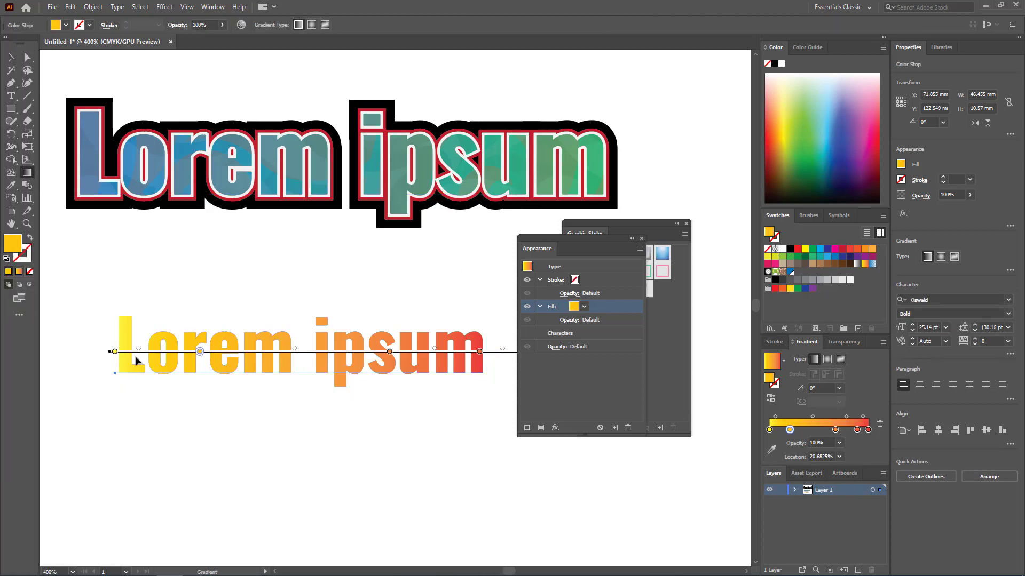
mouse_move(130, 395)
left_mouse_down()
mouse_move(400, 309)
mouse_move(487, 298)
mouse_move(137, 407)
left_mouse_up()
- Recolor the gradient's middle orange stop to green C=50 M=0 Y=100 K=0 and leave the Gradient tool
double_click(239, 383)
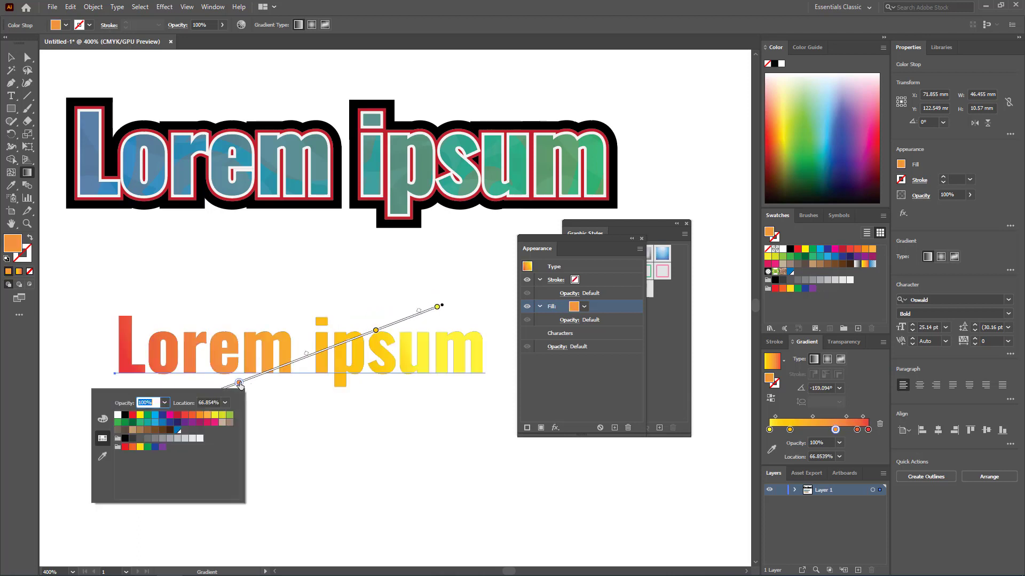
left_click(222, 416)
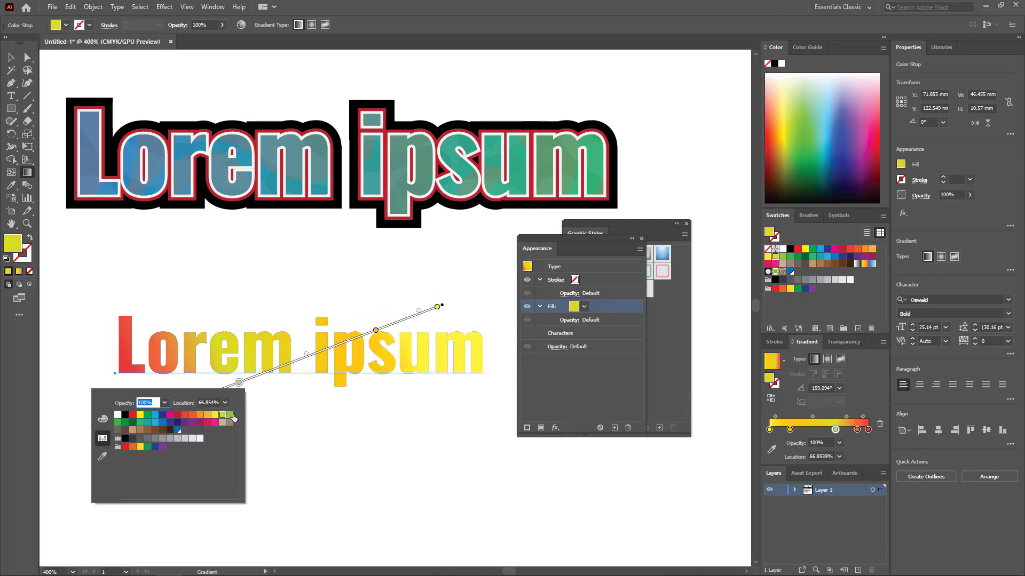
left_click(230, 415)
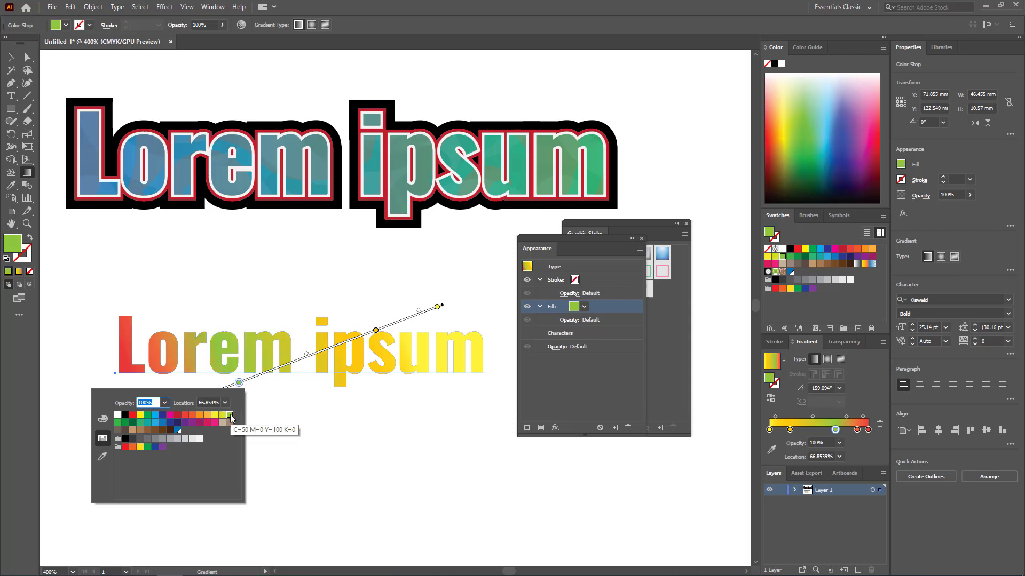
key("Escape")
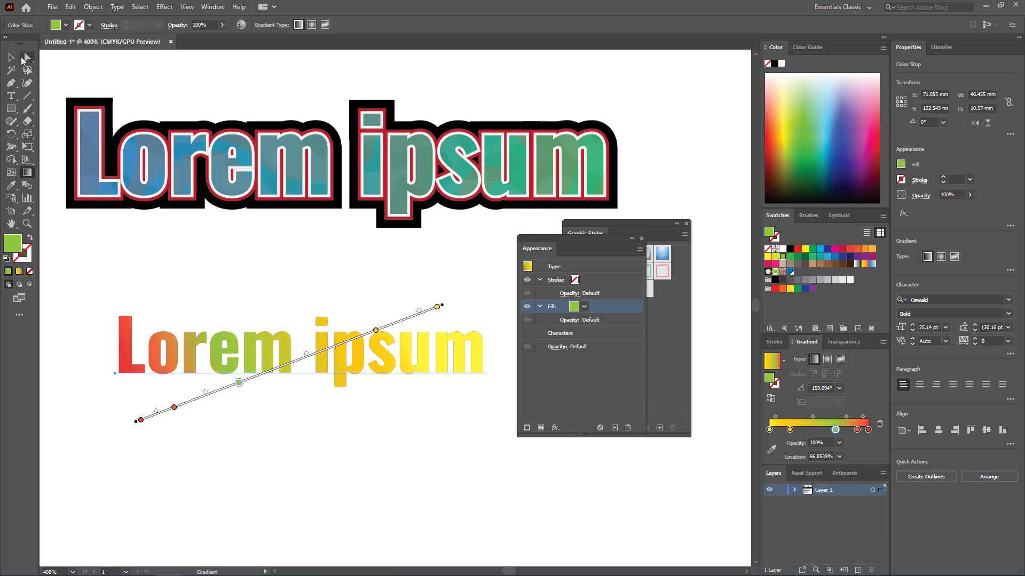
double_click(24, 59)
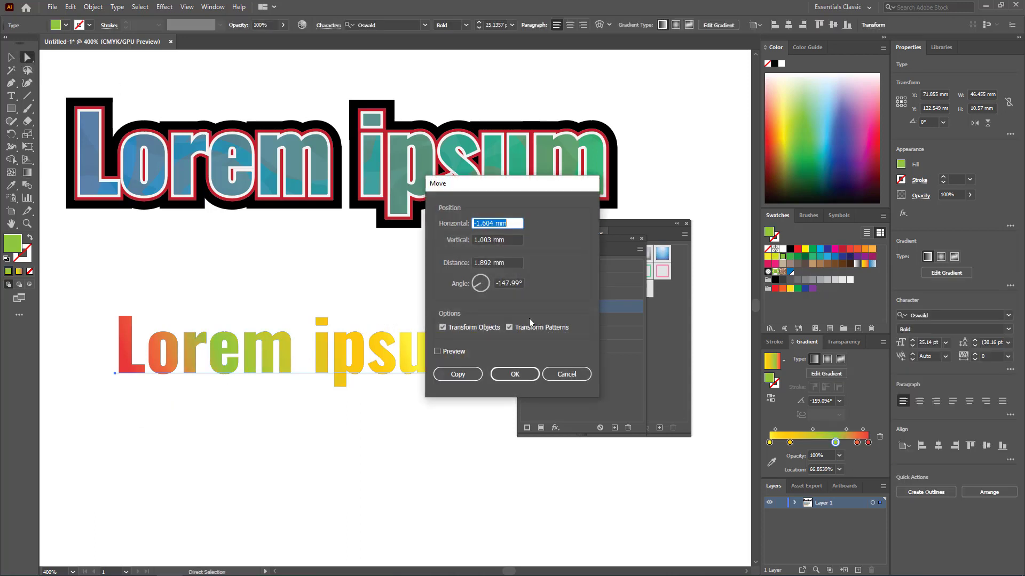
left_click(556, 373)
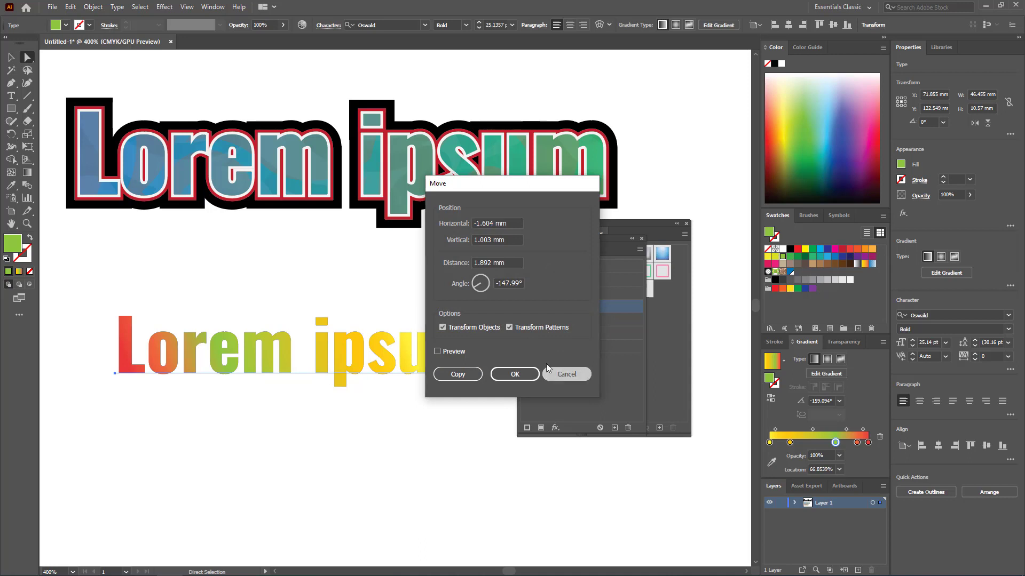
- Add a Drop Shadow effect to the gradient fill with its opacity set to 30%
left_click(556, 428)
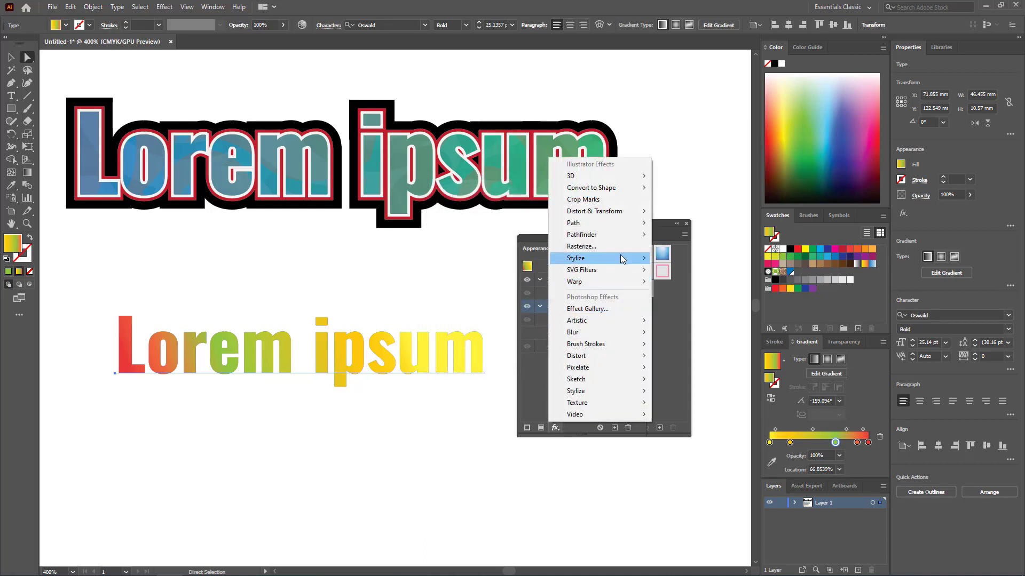
mouse_move(635, 258)
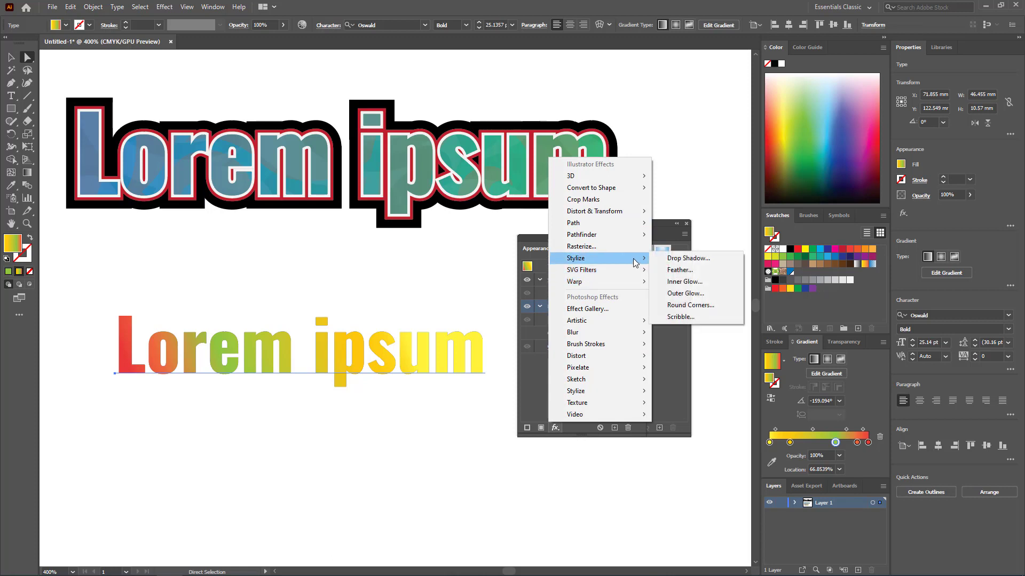
left_click(695, 261)
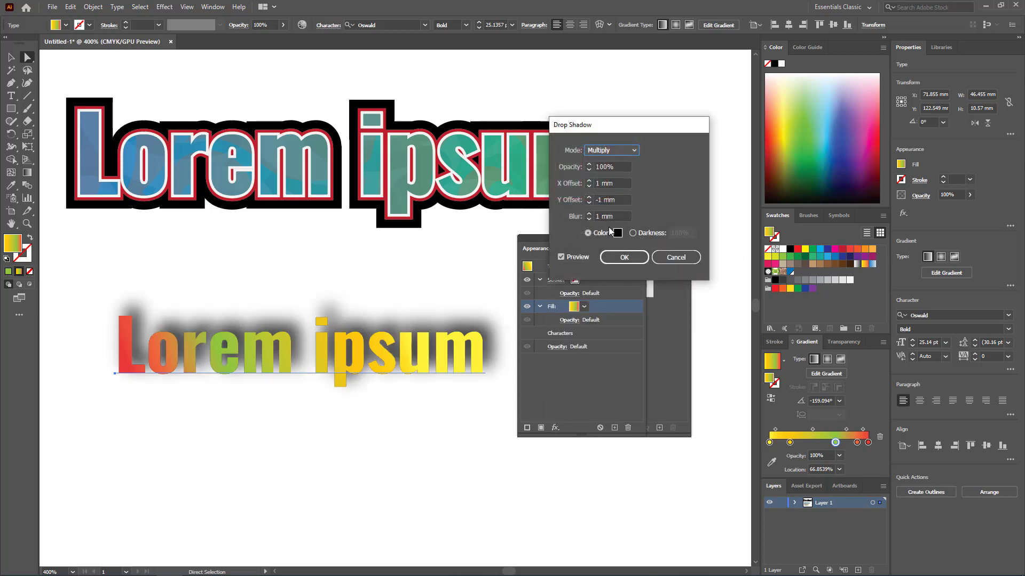
left_click(589, 198)
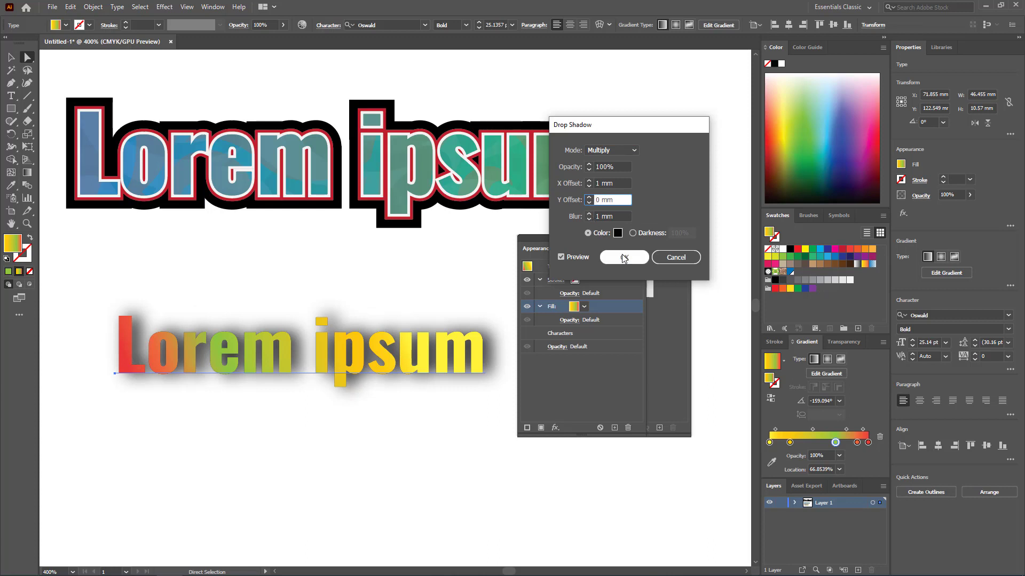
left_click(623, 166)
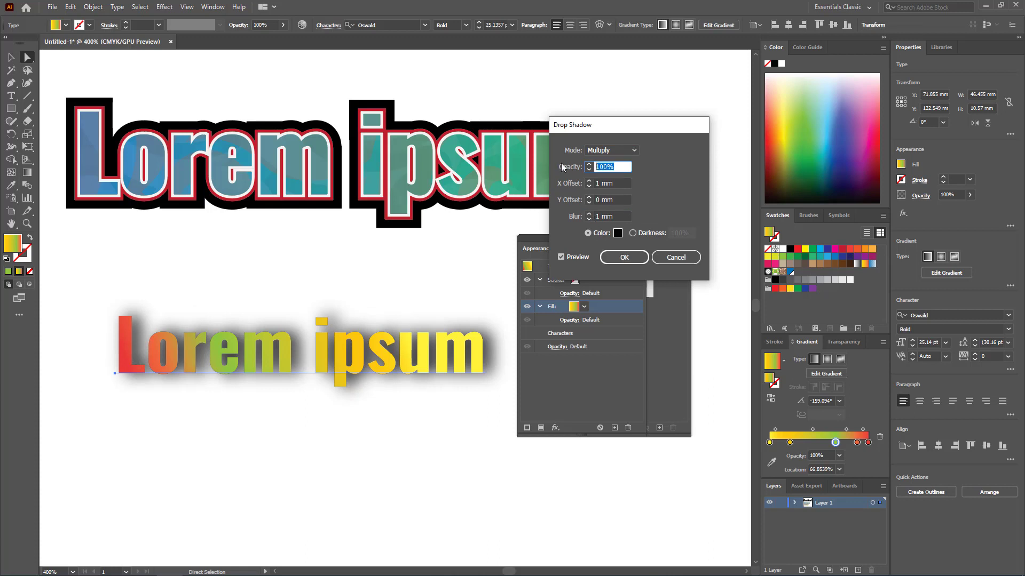
type("30")
- Set the drop shadow's X offset, Y offset and blur to 0.5 mm each and apply the effect
left_click(618, 184)
left_click_drag(619, 183, 551, 181)
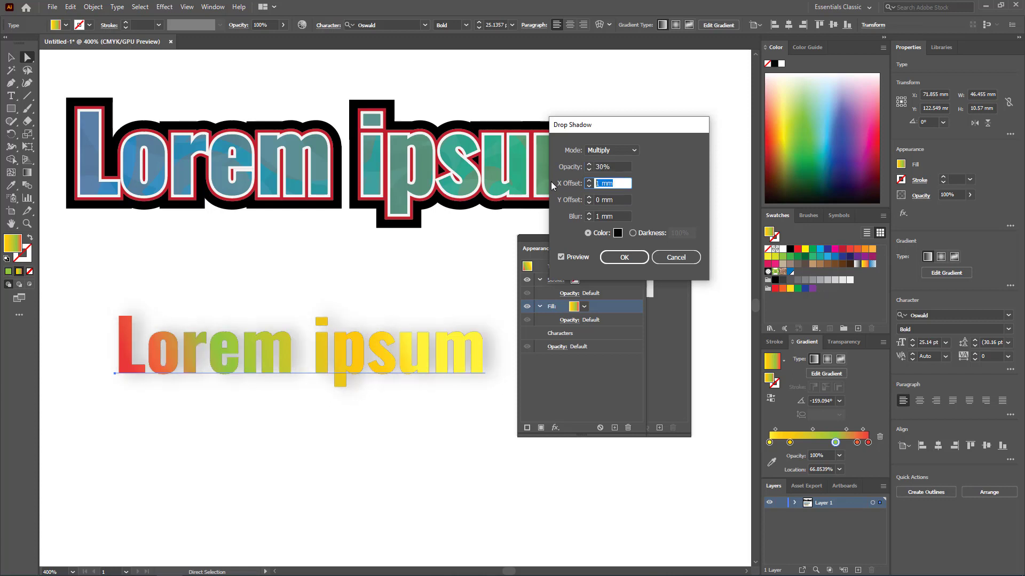
type(".5")
key("Tab")
type(".5")
key("Tab")
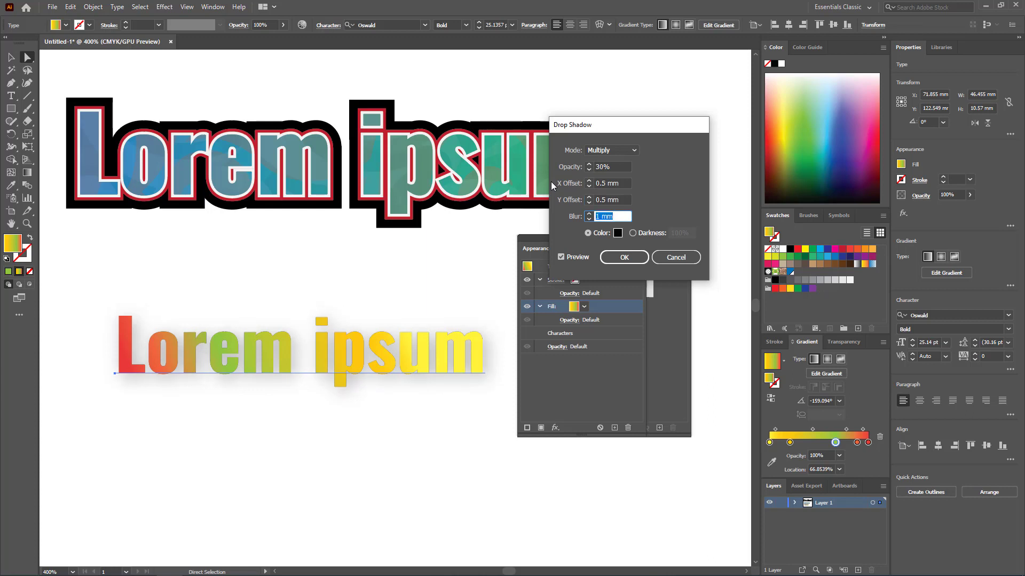
type(".5")
key("Tab")
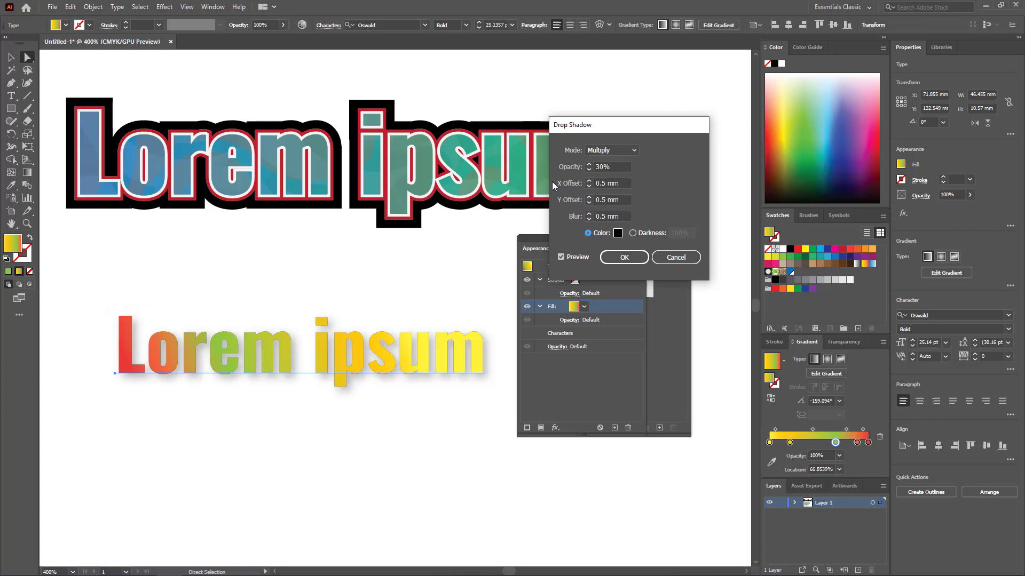
left_click(621, 257)
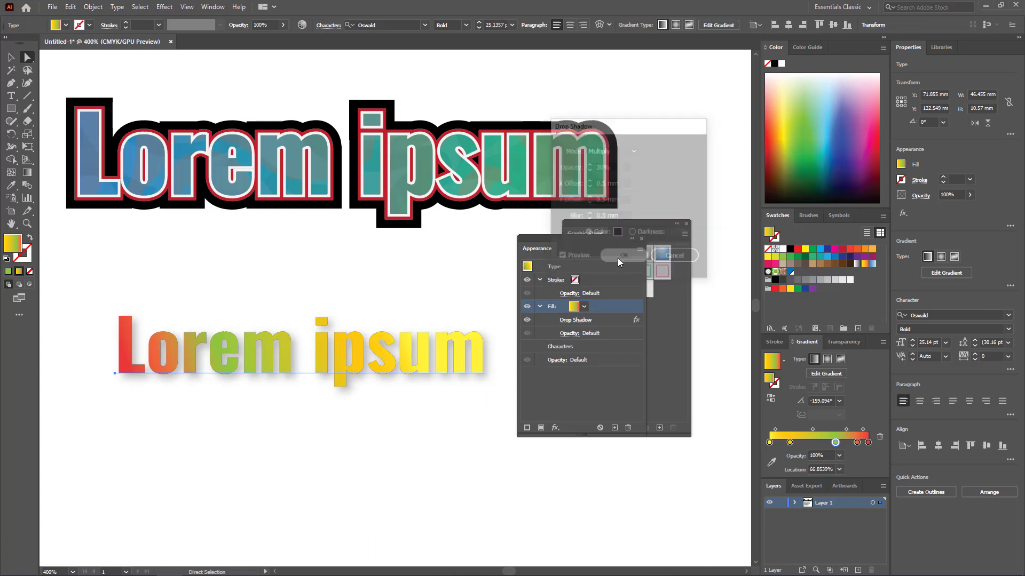
- Add two black 1 pt strokes to the lower text and place both beneath the gradient fill
left_click(527, 428)
left_click(625, 351)
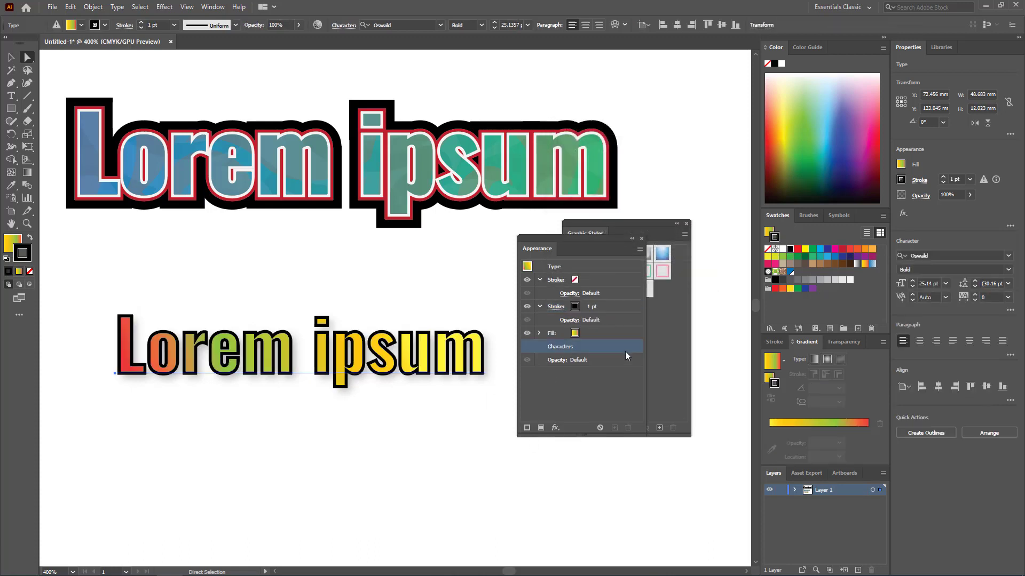
mouse_move(628, 311)
left_mouse_down()
mouse_move(639, 308)
mouse_move(625, 347)
left_mouse_up()
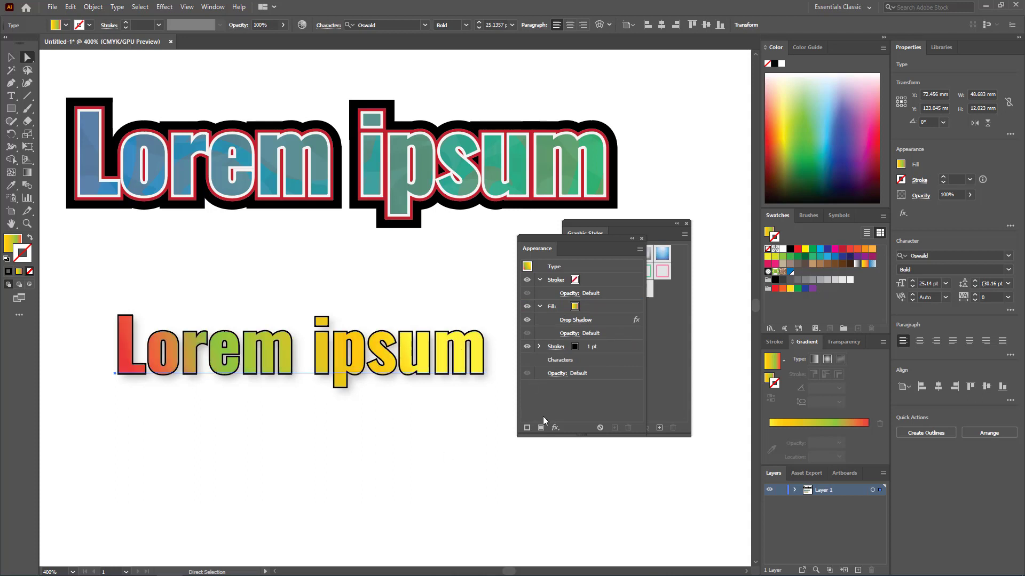
left_click(527, 430)
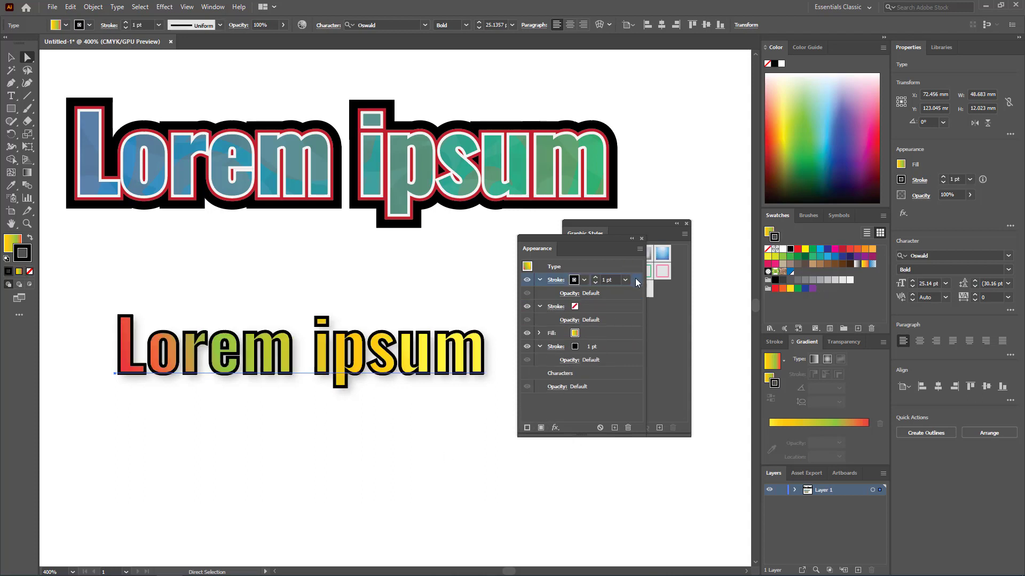
left_click_drag(635, 277, 629, 362)
left_click(608, 359)
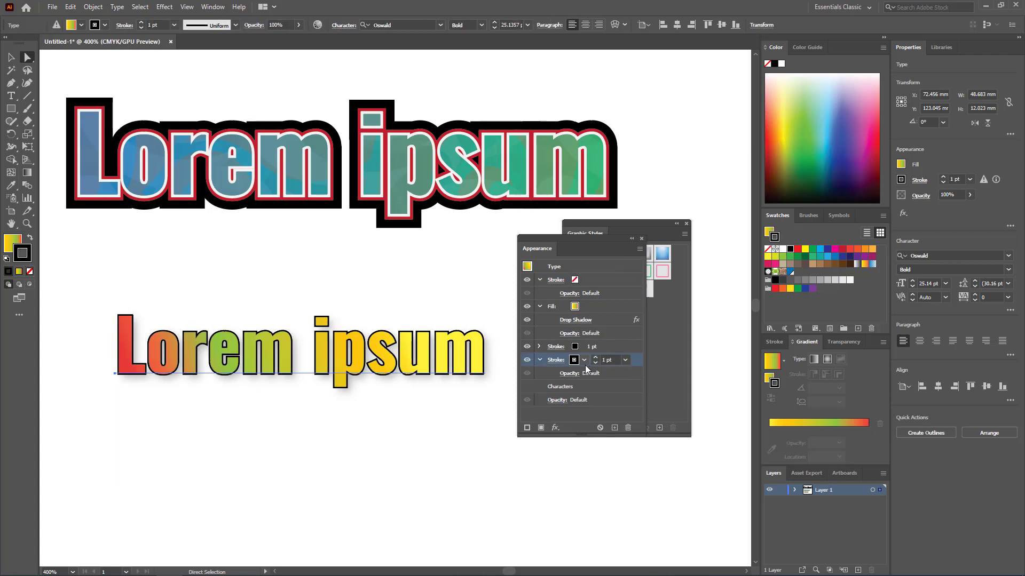
left_click(584, 362)
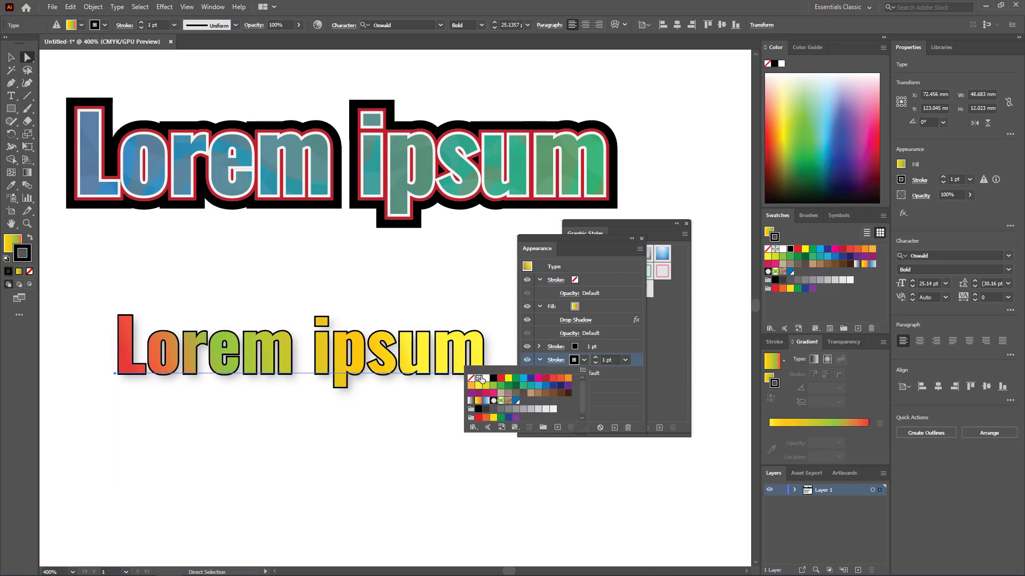
left_click(479, 377)
left_click(624, 405)
key("ctrl+z")
left_click(639, 357)
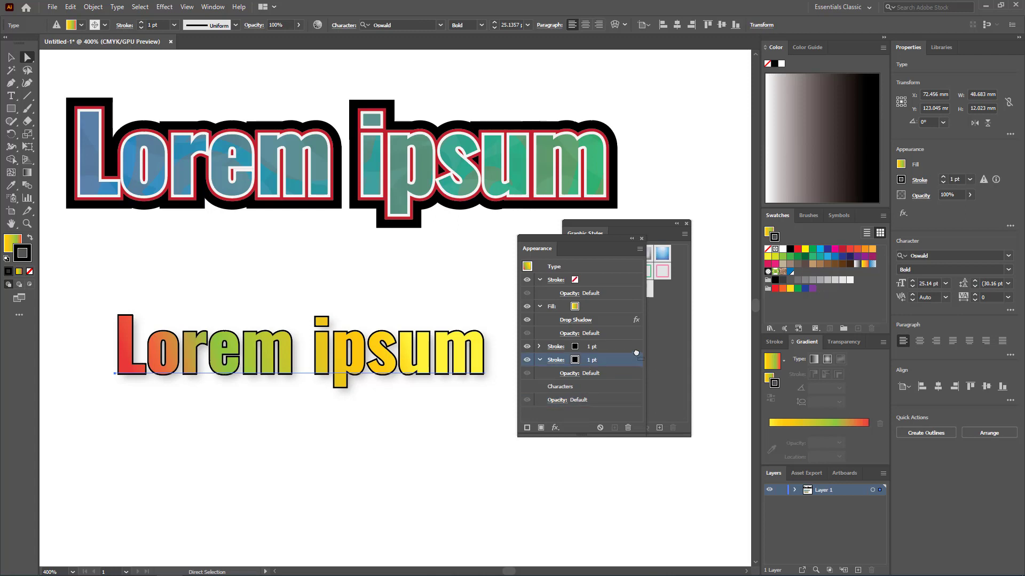
- Color the lowest stroke white and move it above the black stroke in the stacking order
left_click(587, 362)
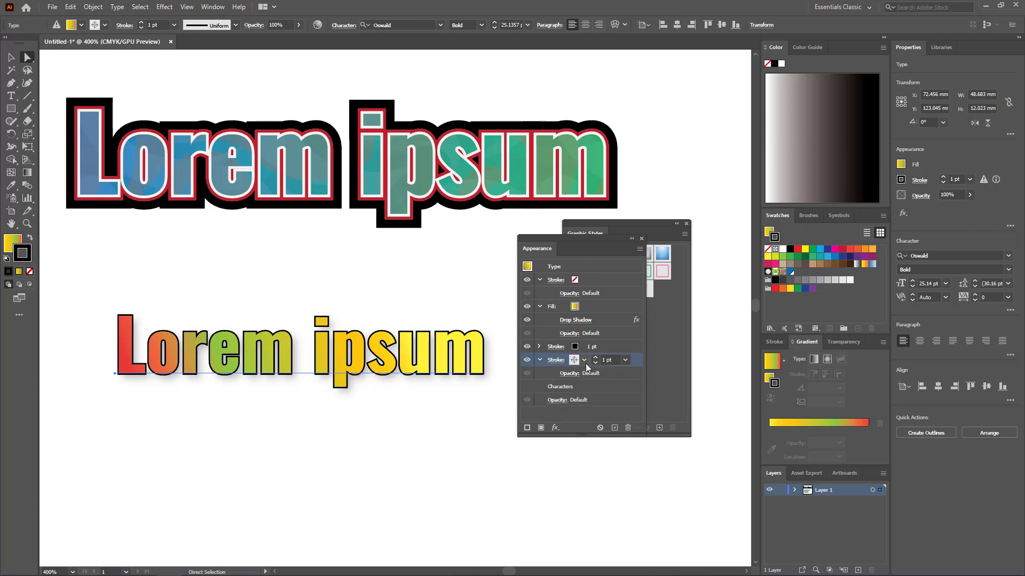
left_click(584, 361)
left_click(487, 379)
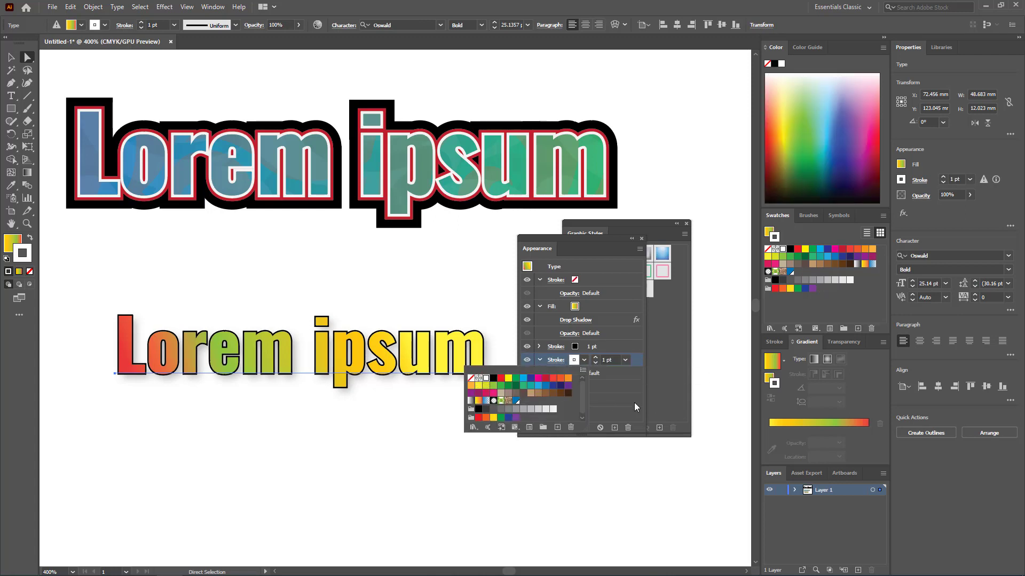
left_click(629, 400)
left_click(617, 400)
left_click_drag(612, 356, 610, 348)
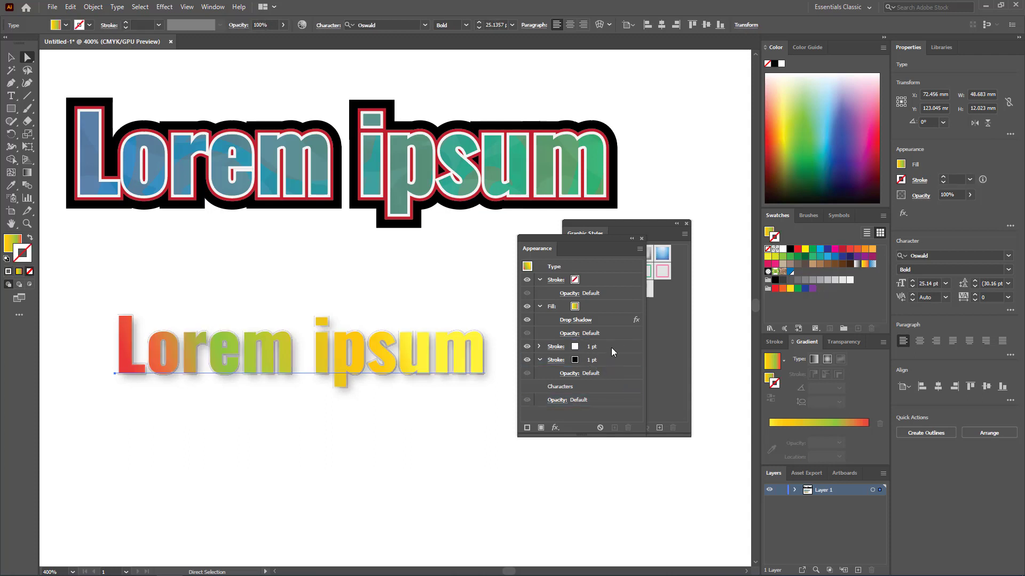
- Set the black stroke beneath the white one to a weight of 3 pt
left_click(614, 360)
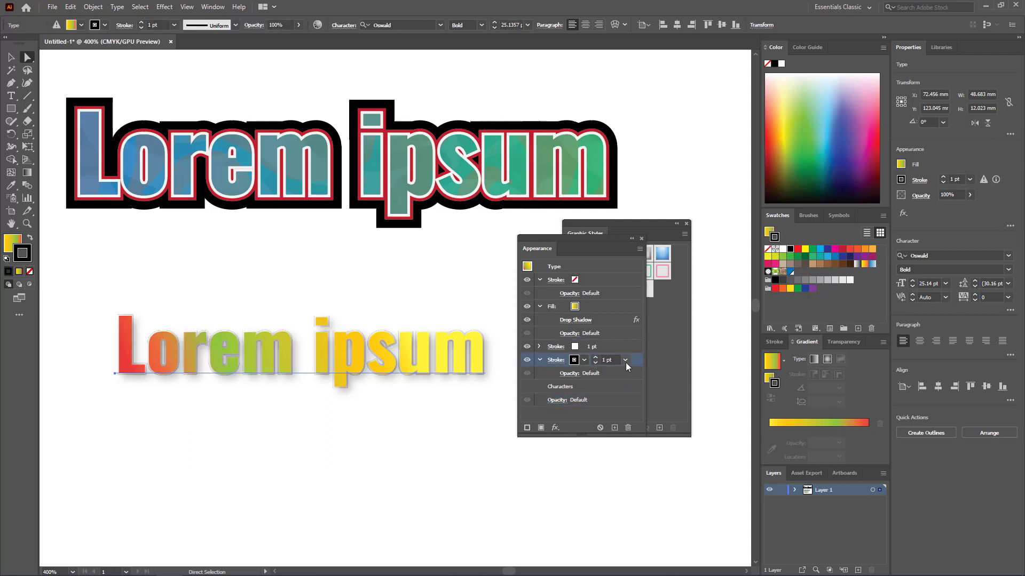
left_click(625, 360)
left_click(647, 161)
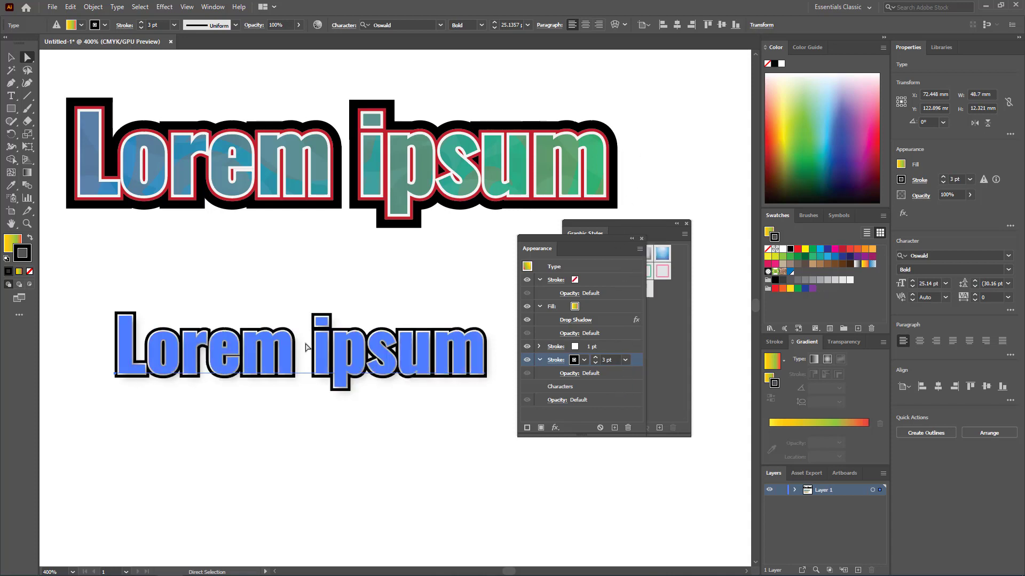
- Save the lower text's layered appearance as a new graphic style and delete that text from the artboard
scroll(327, 372, "up", 2)
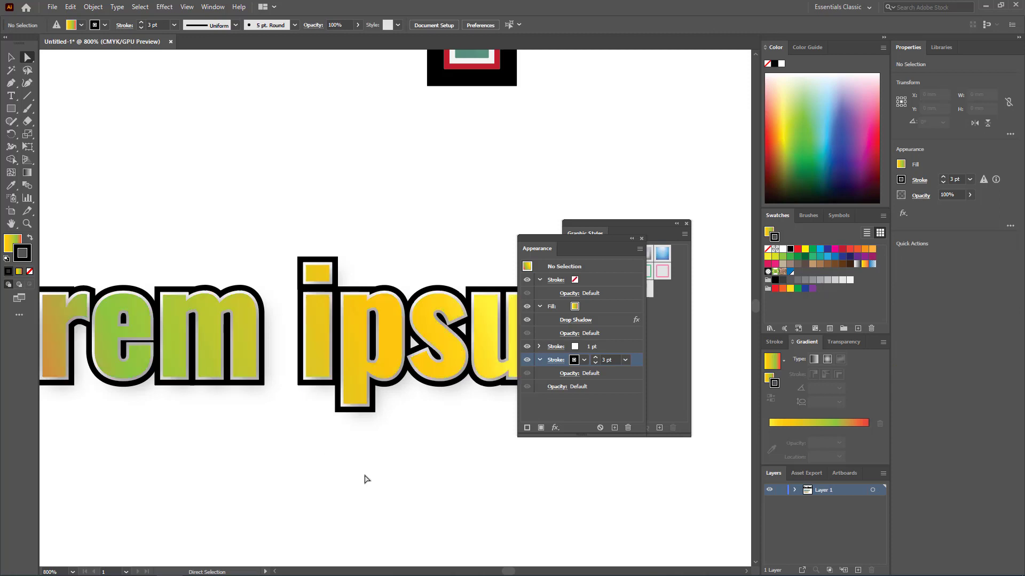
left_click(641, 239)
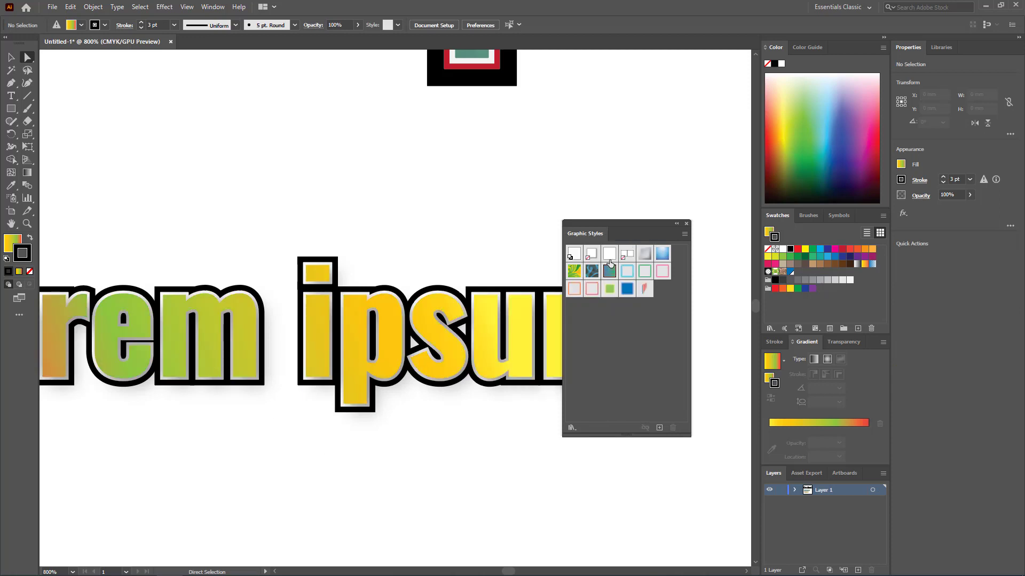
left_click_drag(494, 326, 373, 368)
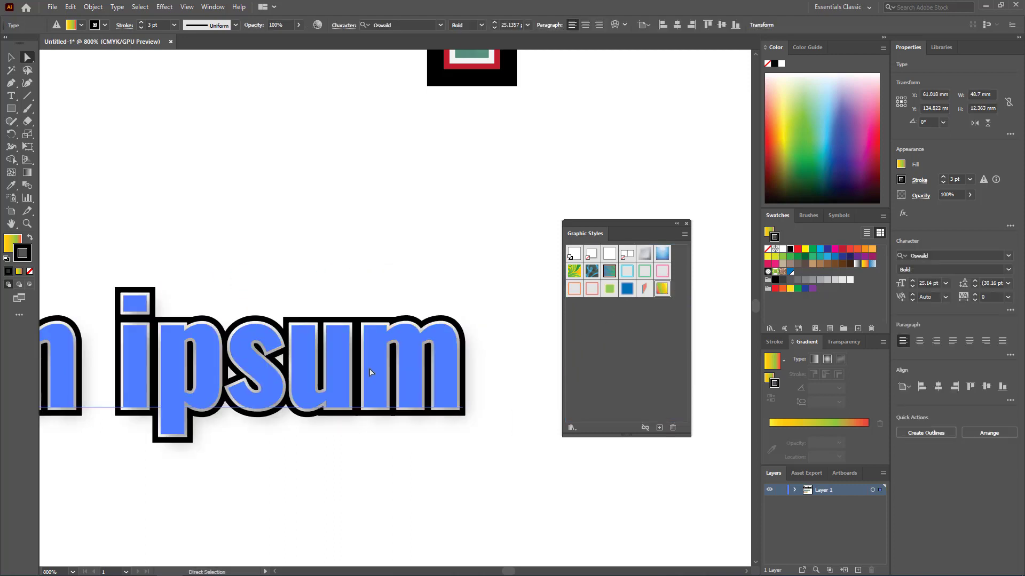
key("Delete")
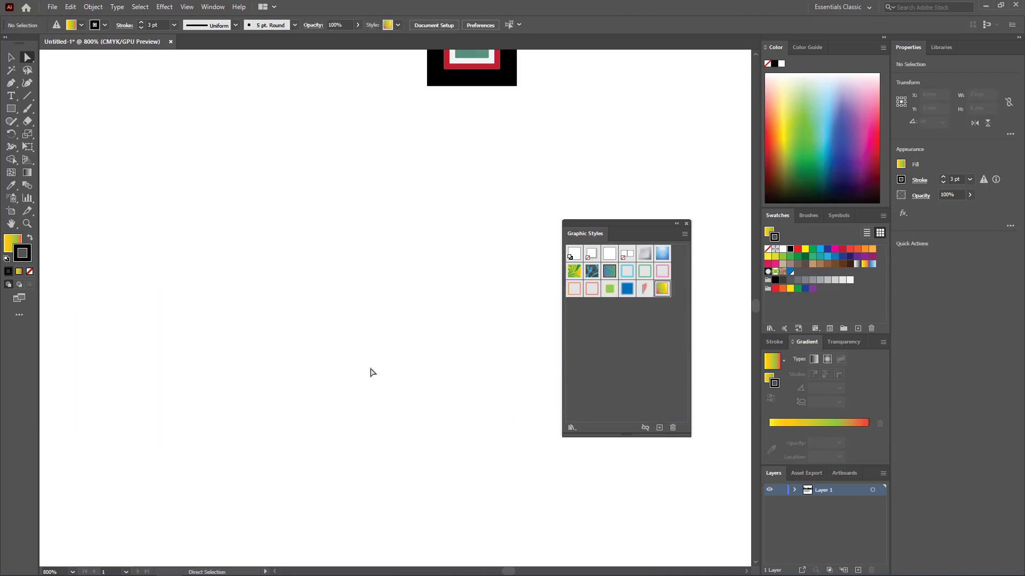
- Undo a text area and place a single-line "Lorem ipsum" point text instead
left_click(11, 96)
left_click_drag(87, 222, 389, 389)
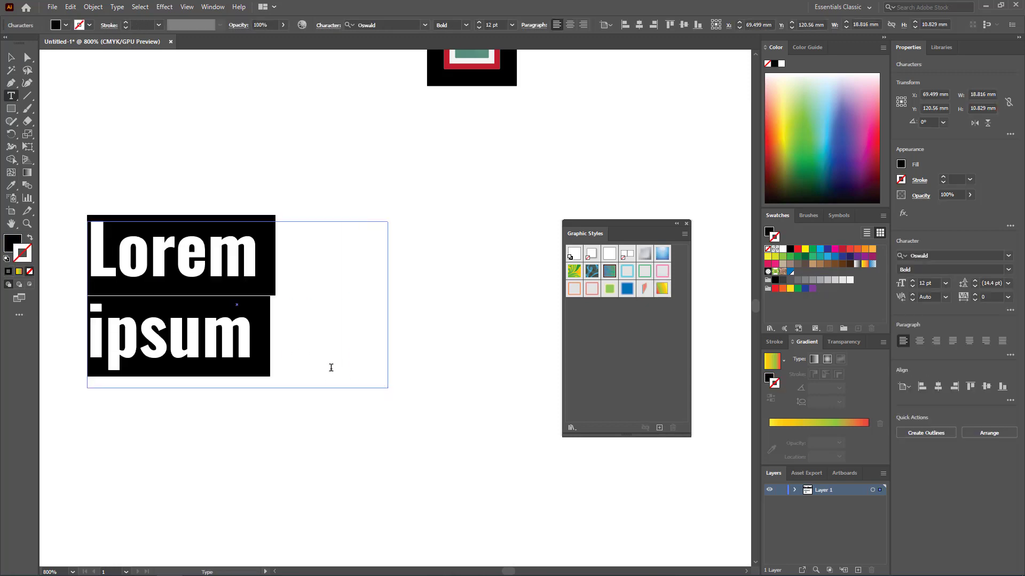
key("ctrl+z")
left_click(239, 312)
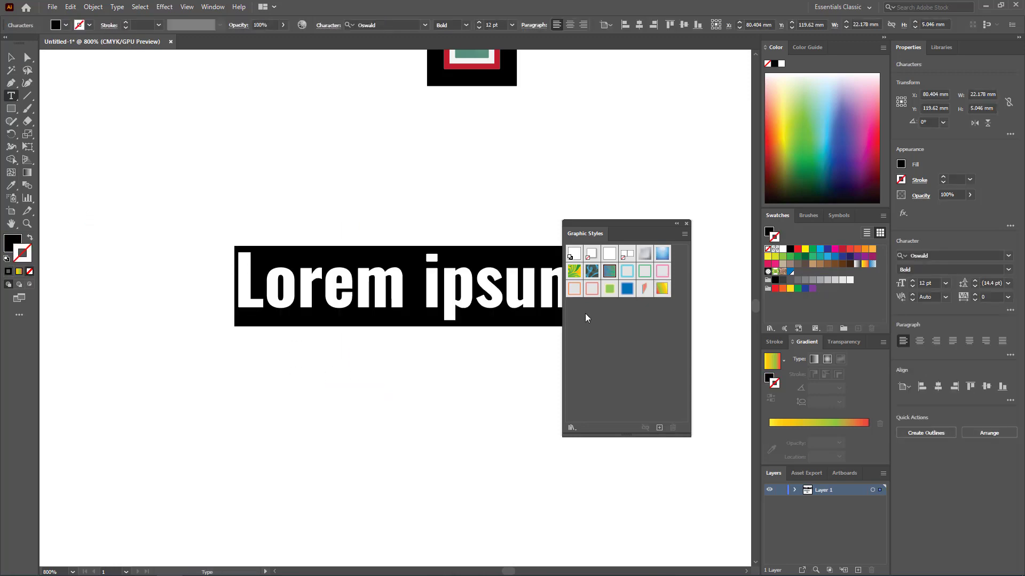
- Apply the saved gradient graphic style to the new text as a whole object and shift the text to the left
left_click(662, 290)
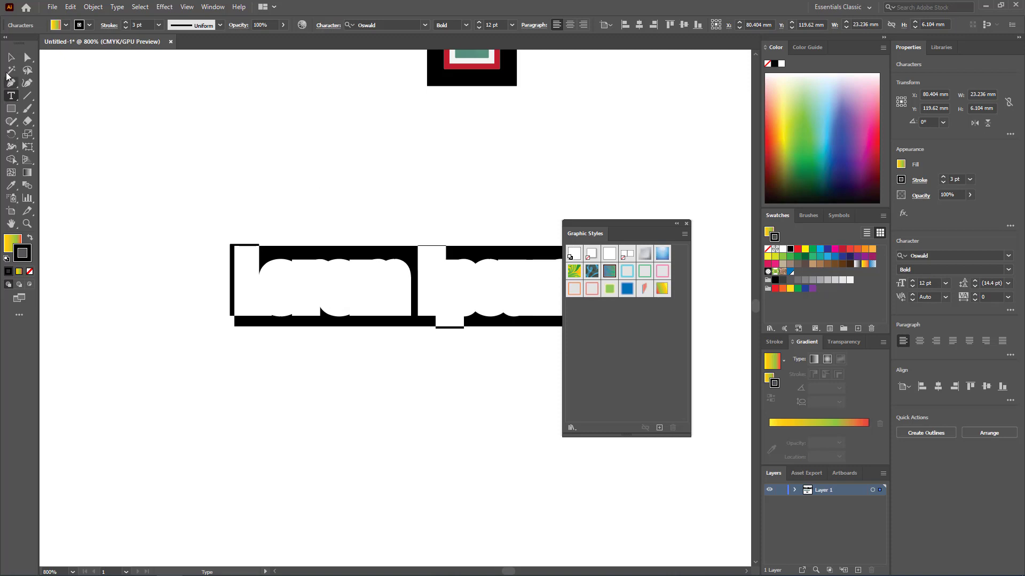
left_click(10, 57)
left_click_drag(418, 313, 270, 305)
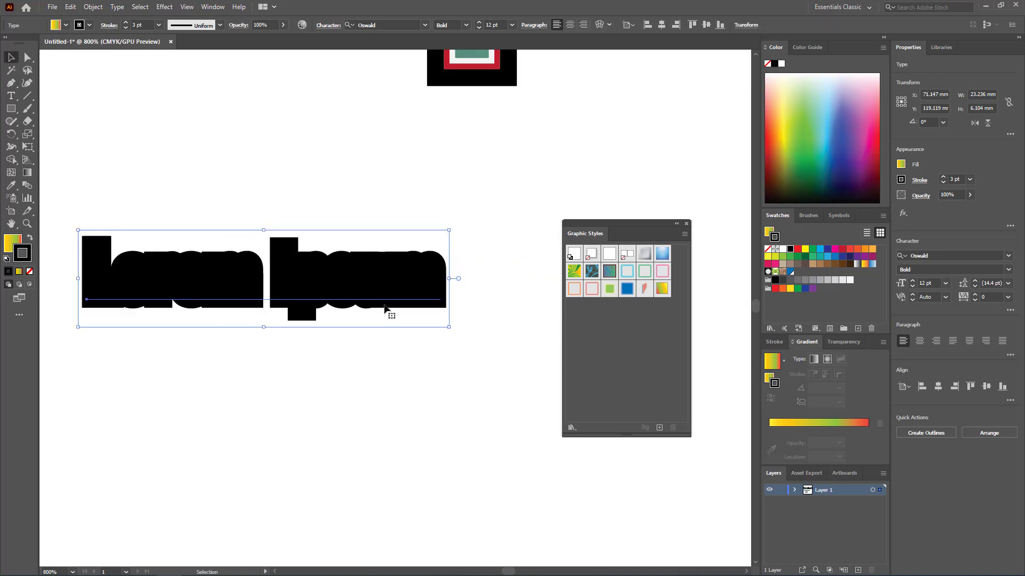
left_click(661, 288)
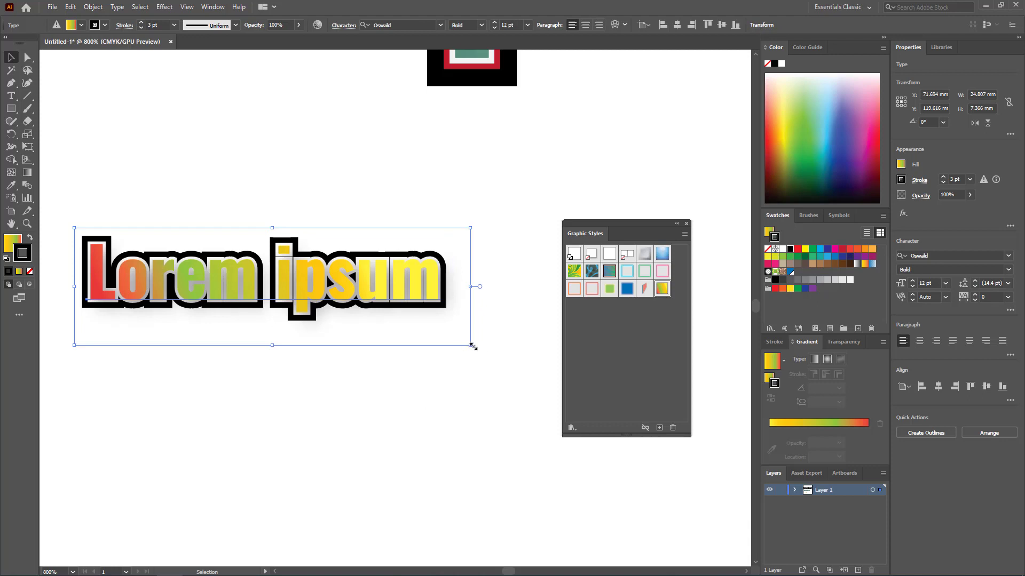
- Enlarge the styled text together with its strokes and effects, and remove it from the artboard
left_click_drag(472, 347, 458, 506)
left_click(457, 505)
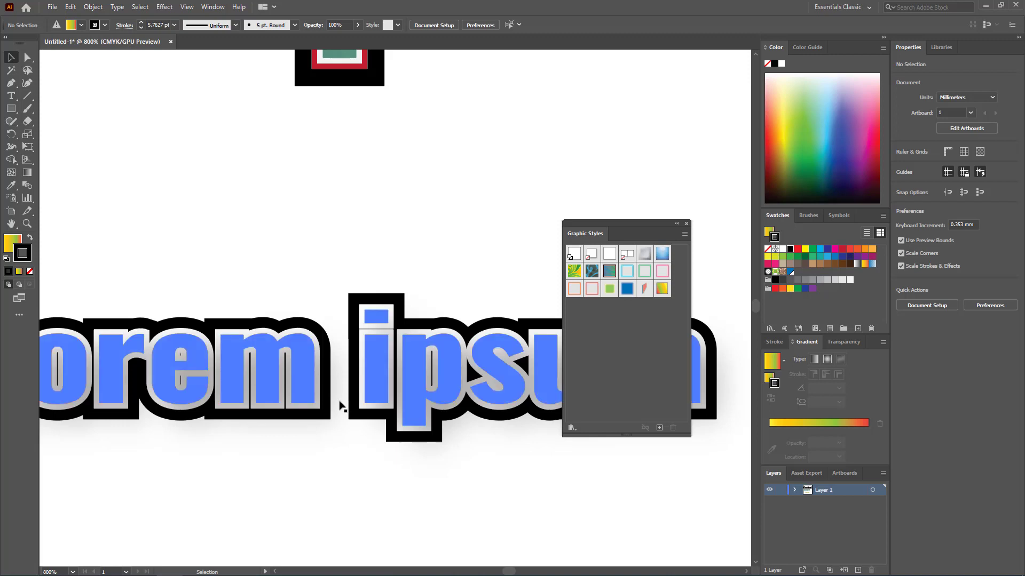
left_click_drag(340, 407, 341, 313)
key("Delete")
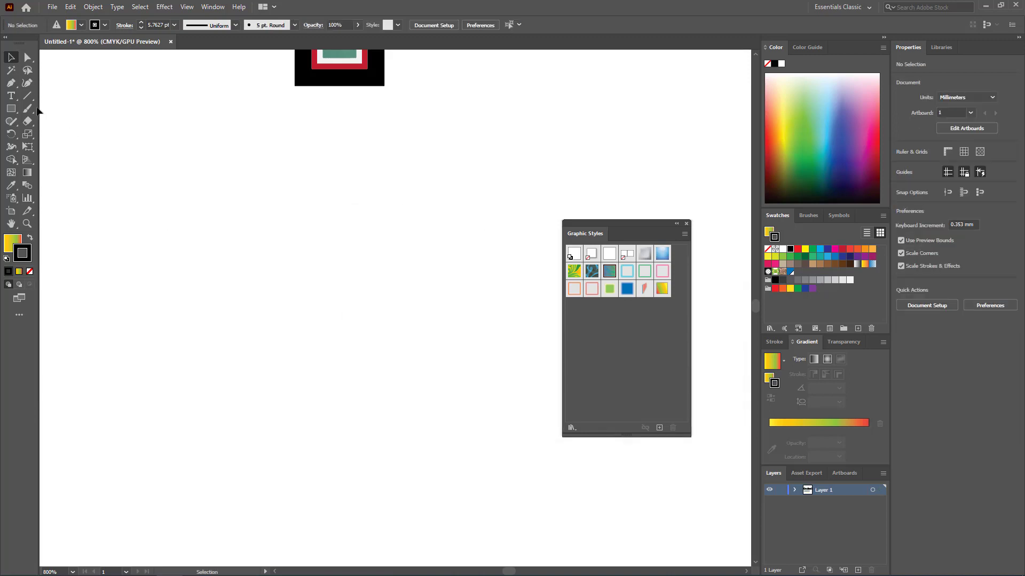
- Draw a horizontal line about 23 mm long in the empty area below the remaining "Lorem ipsum" text
left_click(27, 95)
left_click_drag(112, 288, 486, 290)
scroll(151, 275, "up", 1)
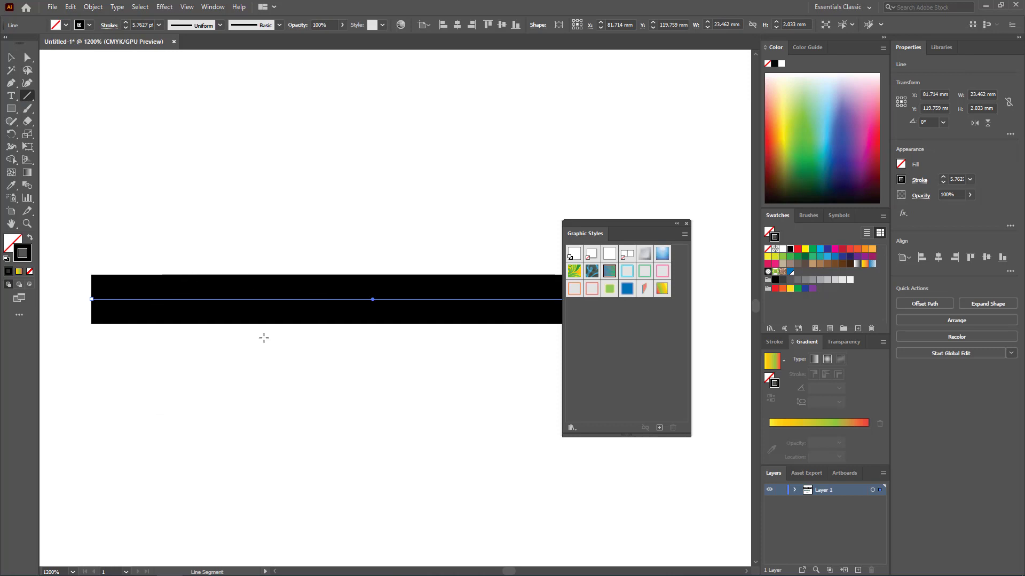
- Set the line's stroke weight to 100 pt in its appearance attributes
left_click(216, 7)
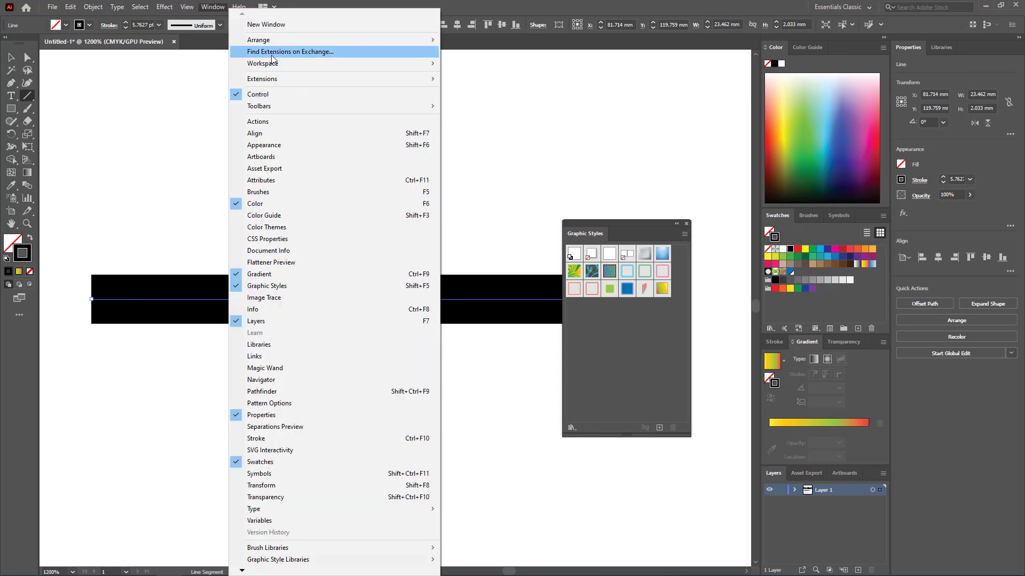
left_click(301, 144)
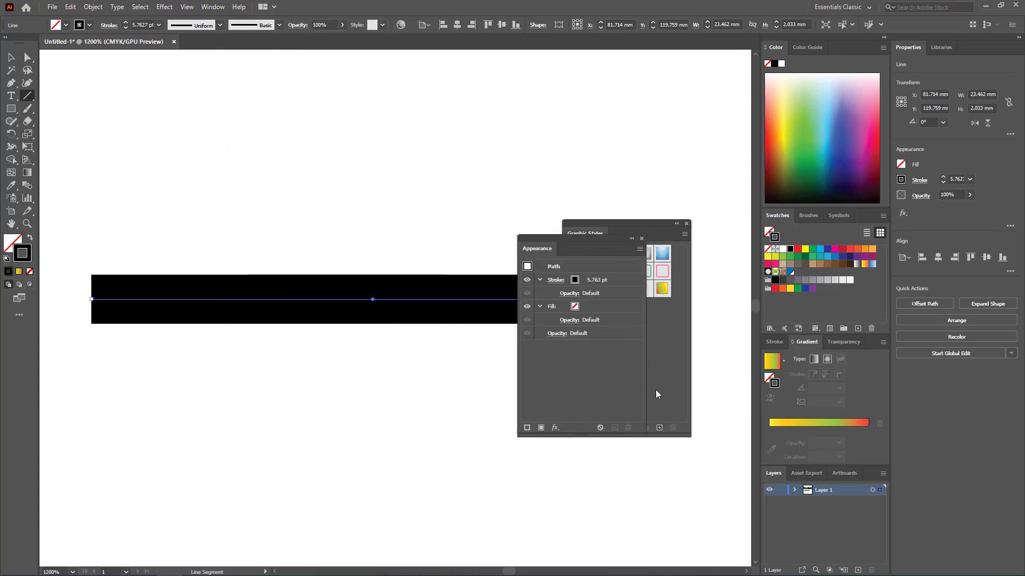
left_click(614, 284)
left_click(625, 281)
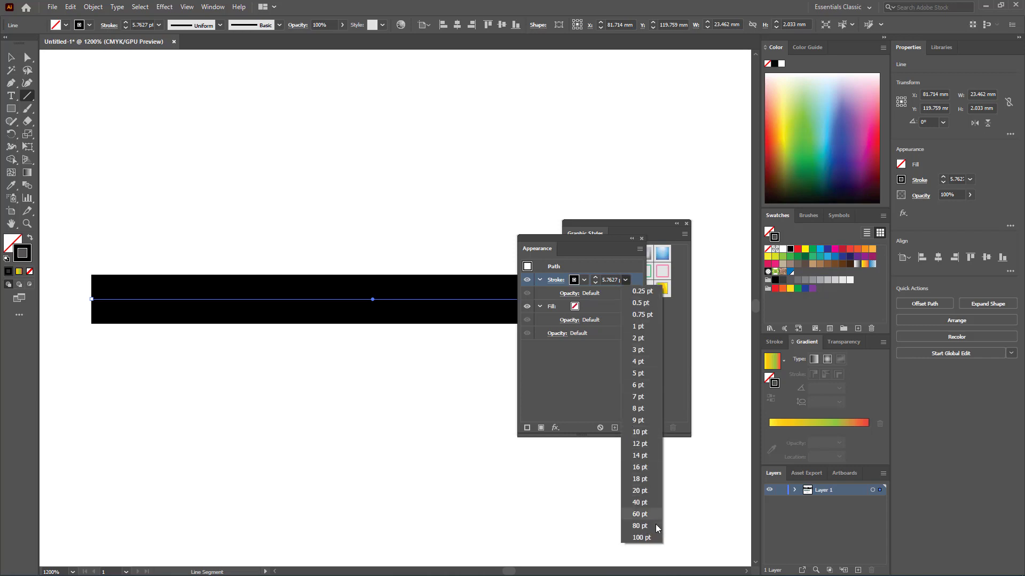
left_click(642, 537)
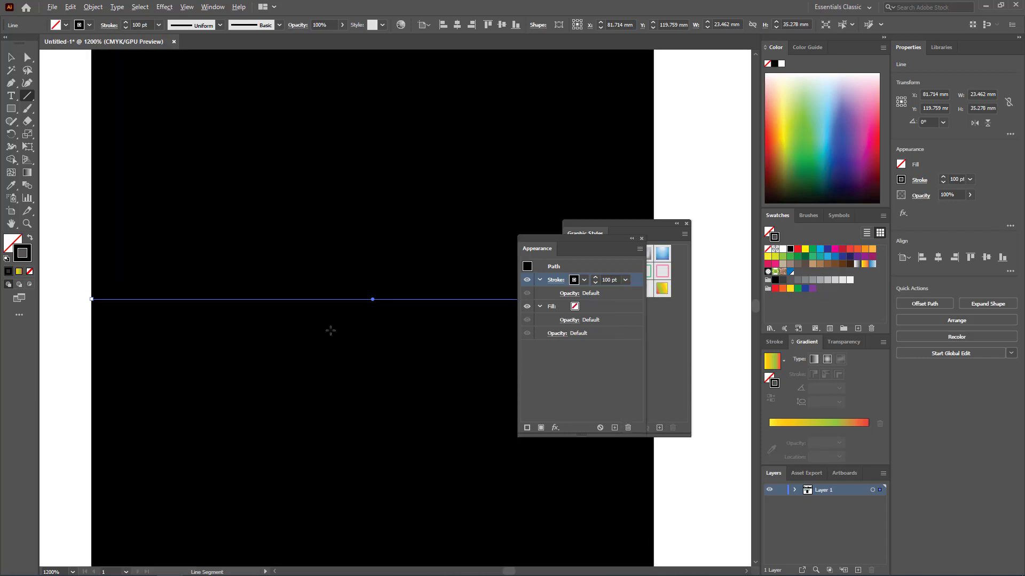
- Delete the remaining "Lorem ipsum" text overlapped by the thick line
scroll(330, 331, "down", 3)
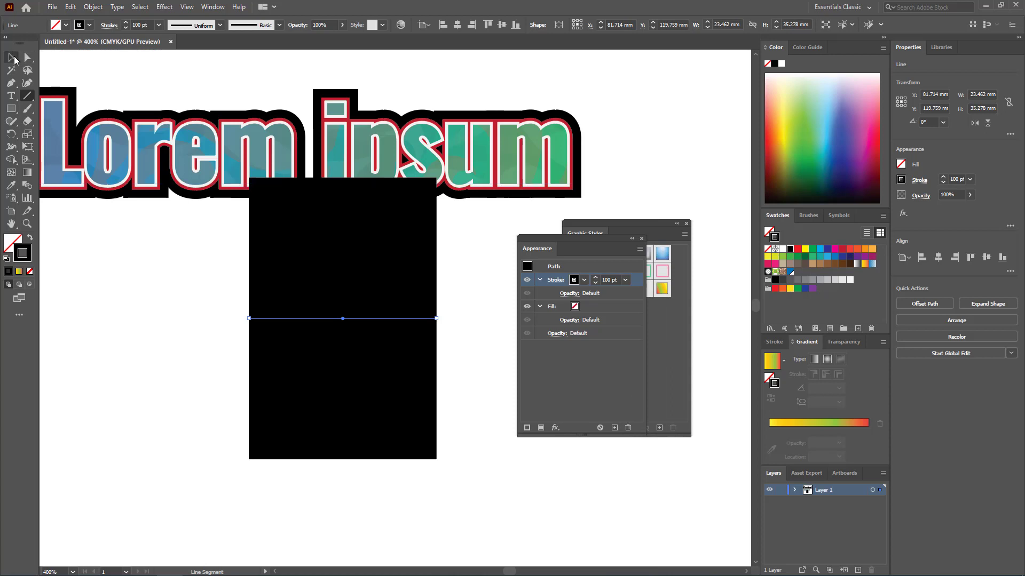
left_click(14, 60)
left_click(331, 154)
key("Delete")
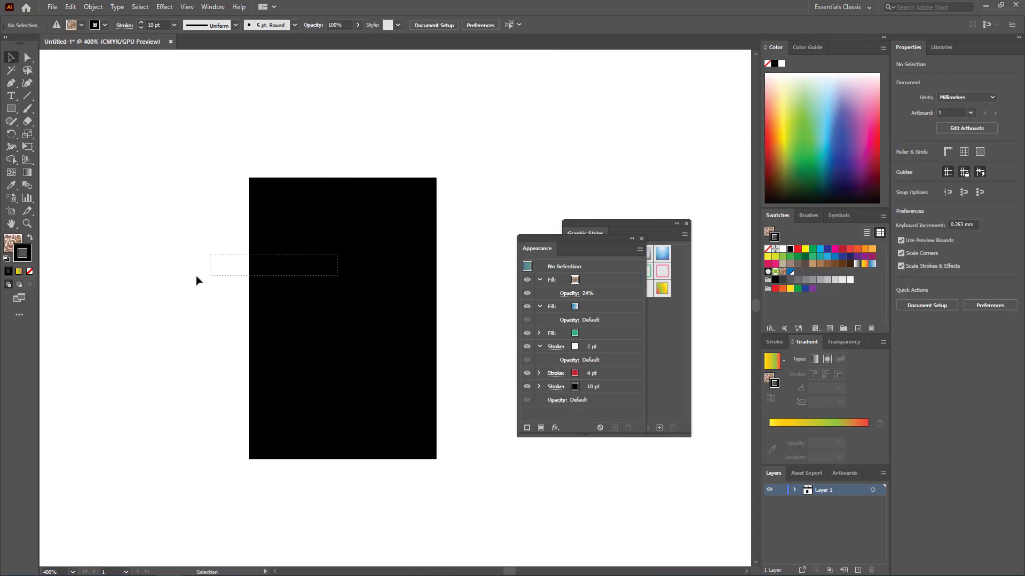
- Lengthen the thick line by extending its right end, and shift the line to the left
left_click(355, 361)
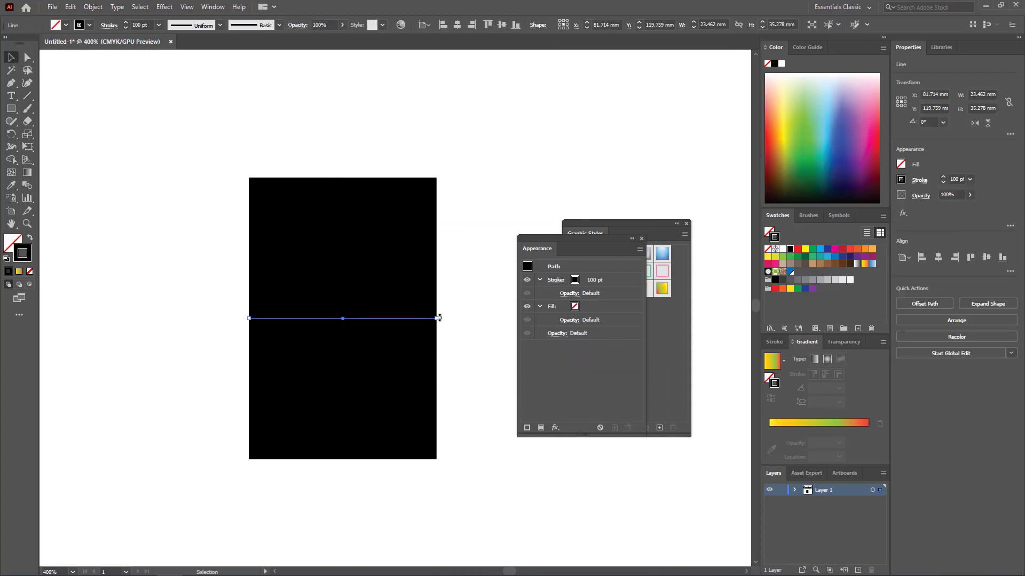
left_click_drag(437, 319, 748, 316)
left_click_drag(462, 261, 222, 267)
- Delete the "Gradient" text above the thick line
scroll(187, 286, "down", 5)
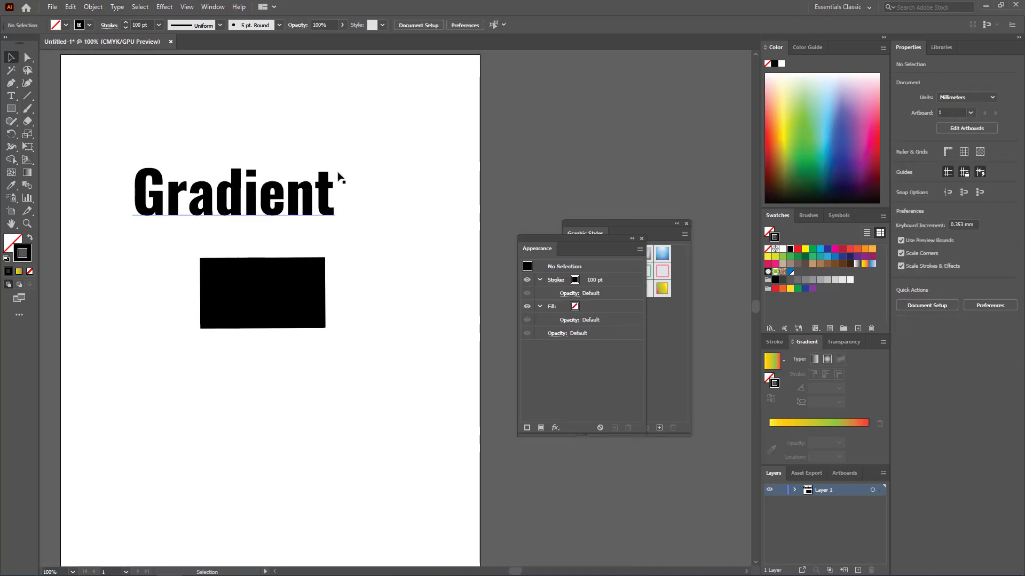
left_click_drag(345, 153, 300, 167)
key("Delete")
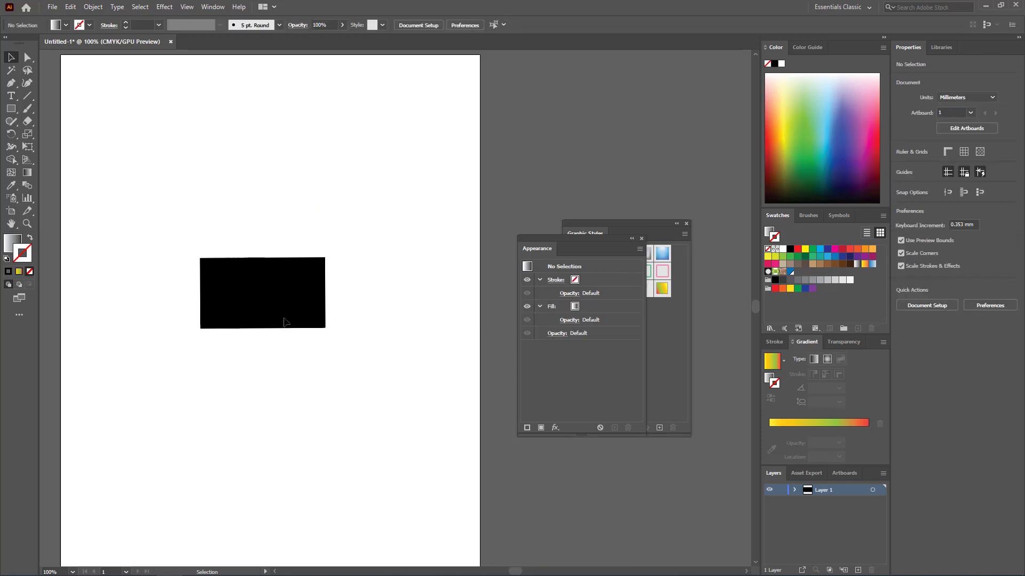
- Extend the thick line's right end until it is about 140 mm long, and move the line left and slightly down
left_click_drag(336, 241, 481, 295)
scroll(339, 315, "up", 1)
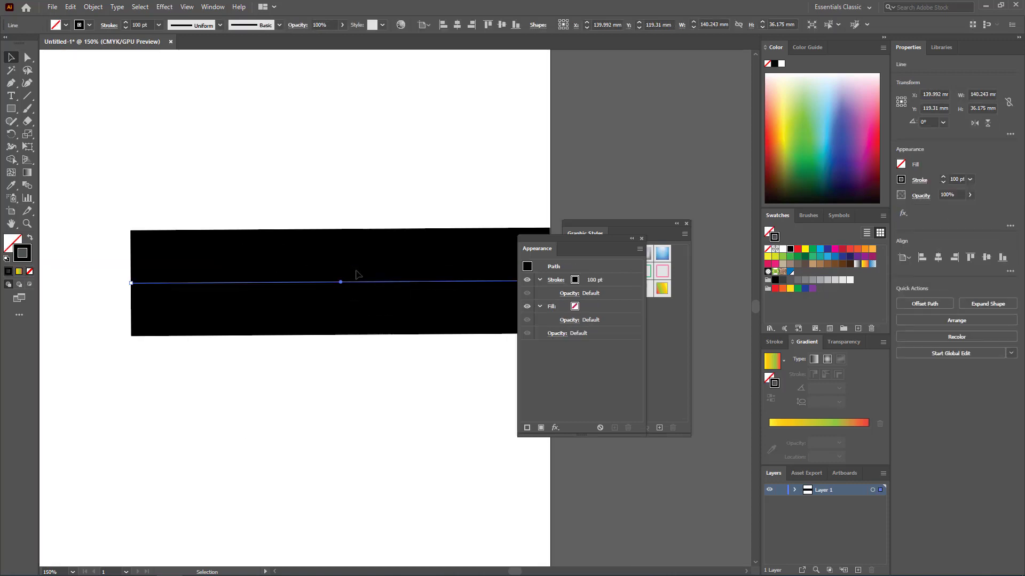
left_click(358, 227)
left_click_drag(372, 206, 328, 319)
left_click_drag(372, 290, 290, 303)
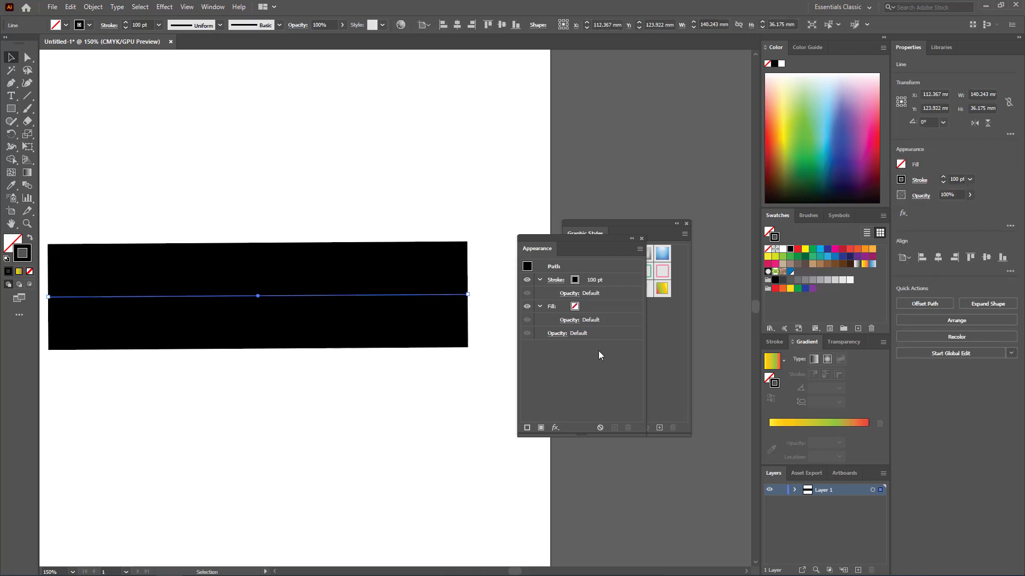
- Add two more strokes to the line and set the middle stroke's weight to 60 pt
left_click(527, 428)
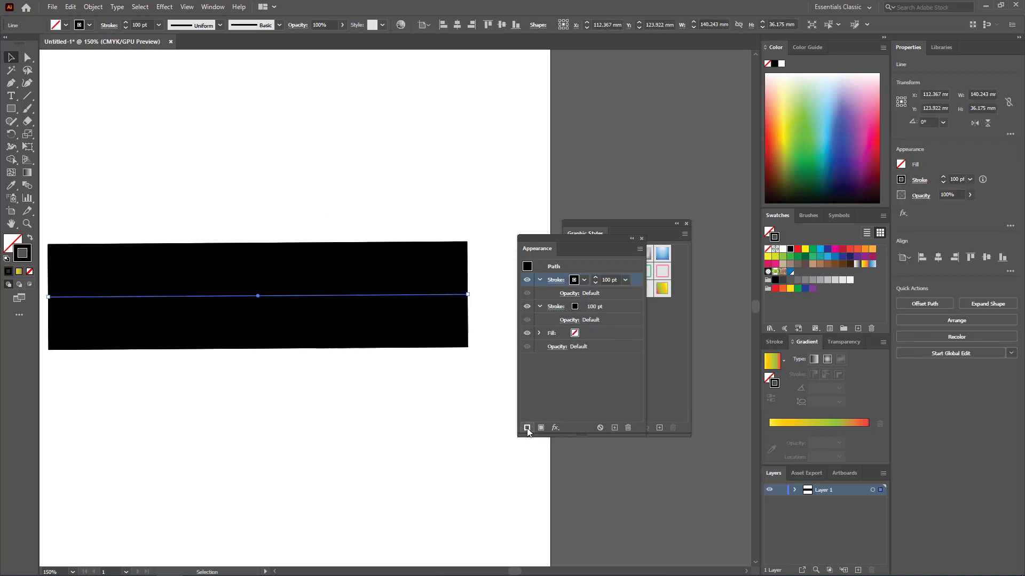
left_click(527, 428)
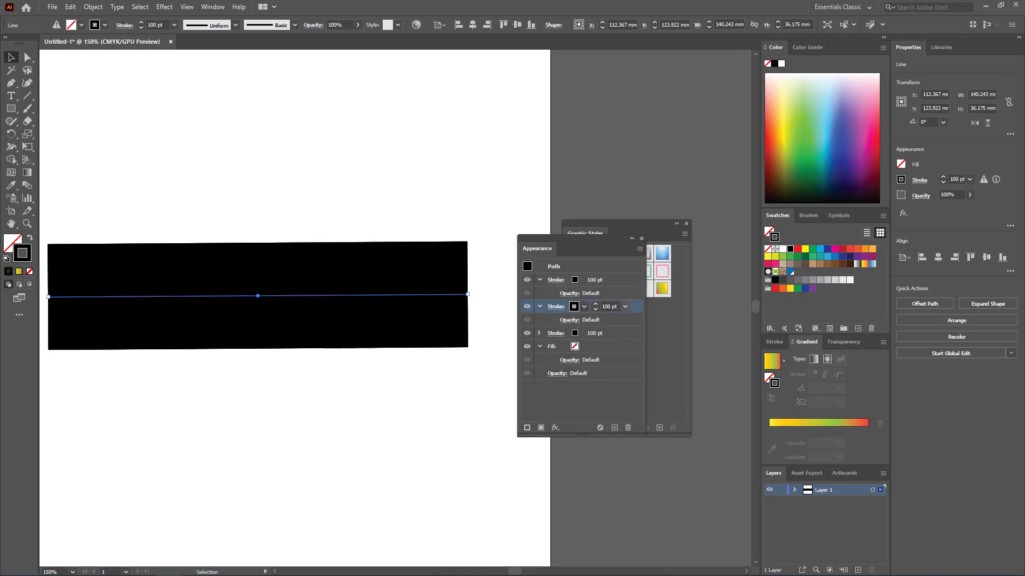
left_click(584, 307)
left_click(584, 307)
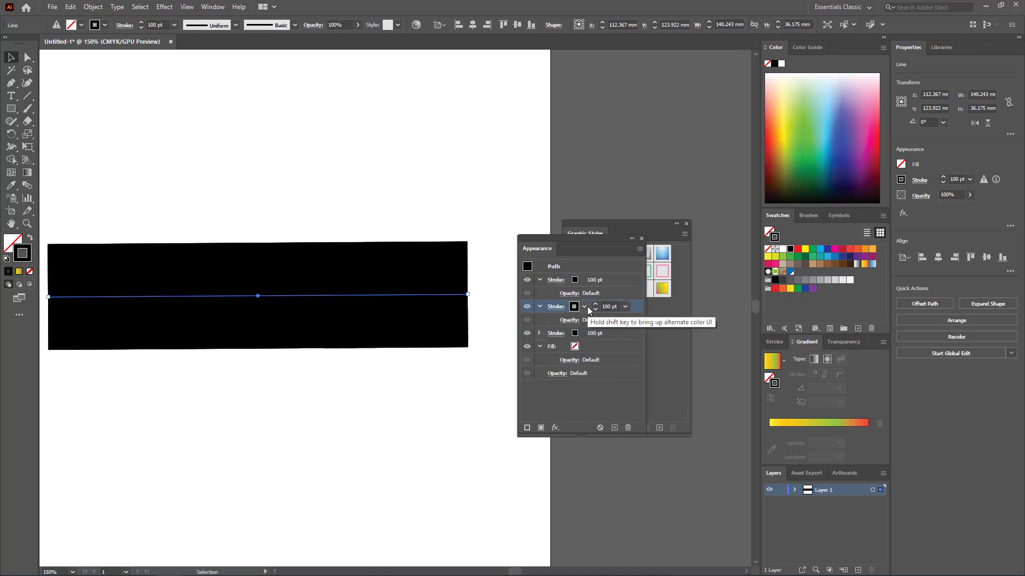
left_click(625, 307)
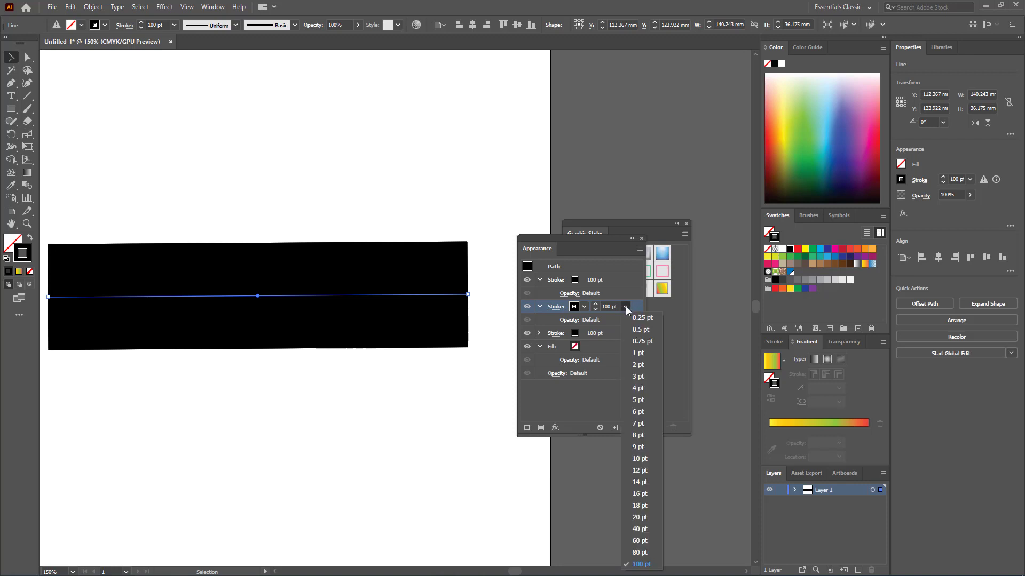
left_click(639, 542)
- Color the line's 60 pt middle stroke with a light gray swatch
left_click(584, 307)
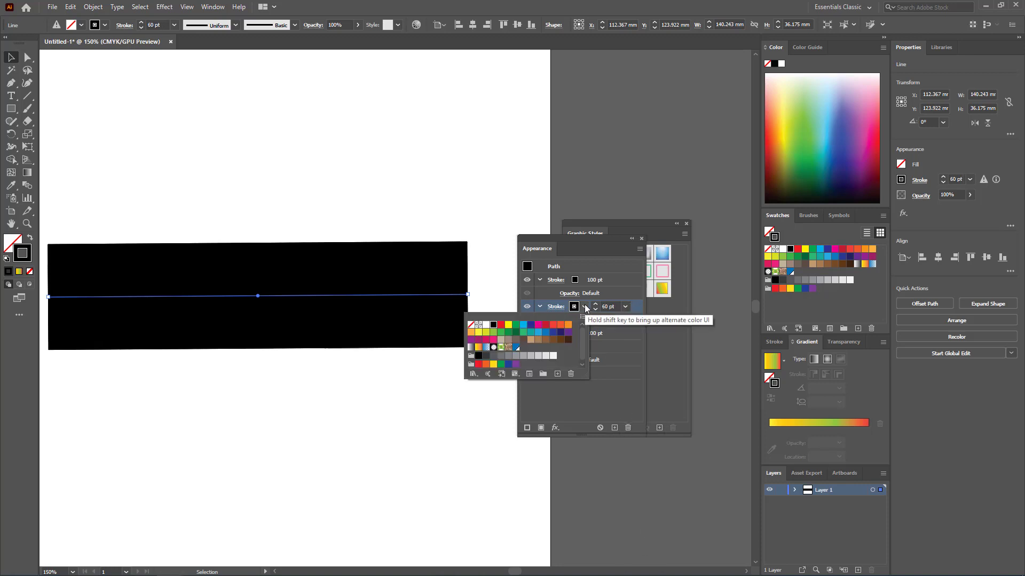
left_click(516, 355)
left_click(523, 355)
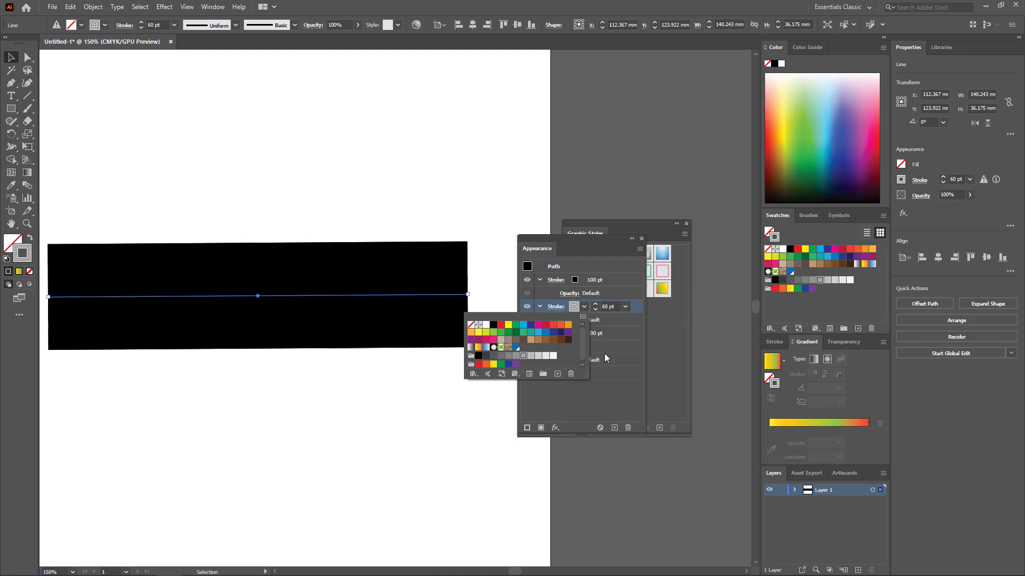
left_click(628, 367)
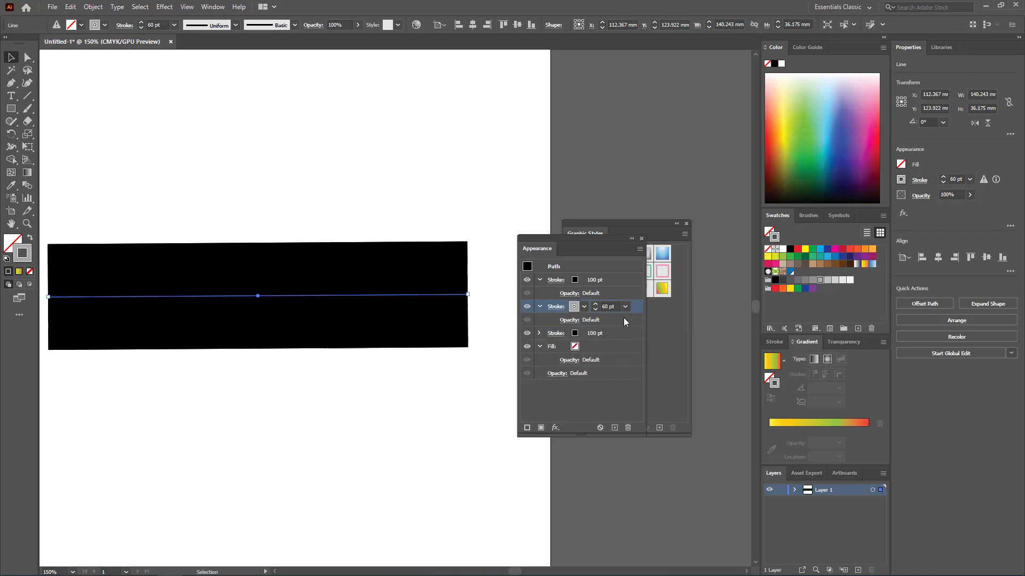
- Color the line's uppermost stroke white and set its weight to 2 pt
left_click(613, 291)
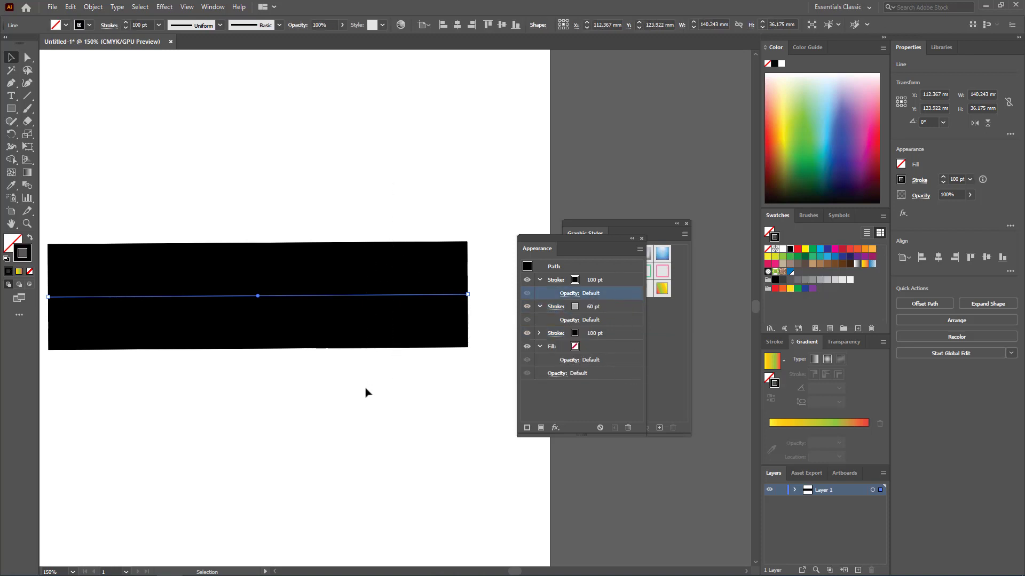
left_click(622, 282)
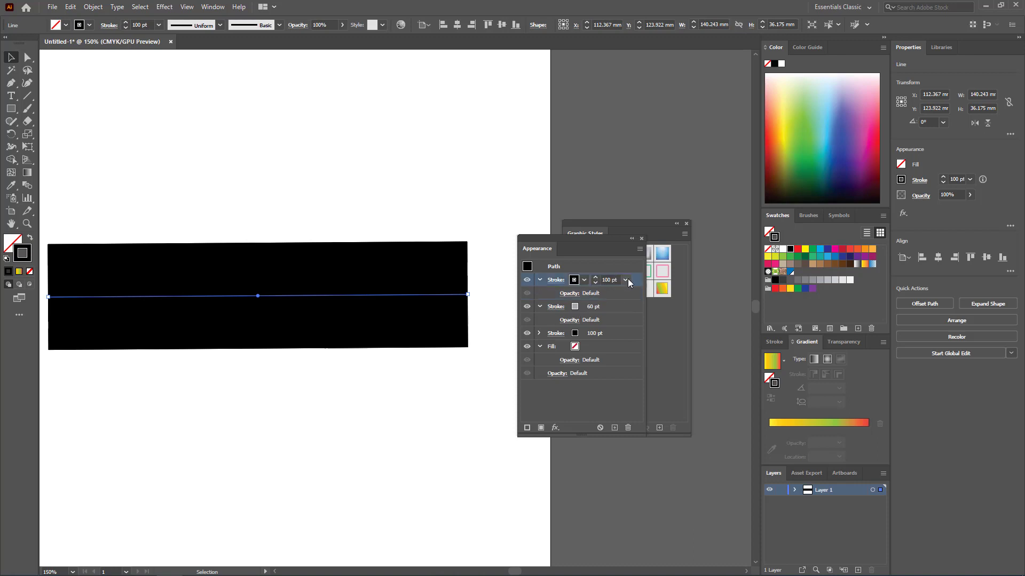
left_click(583, 281)
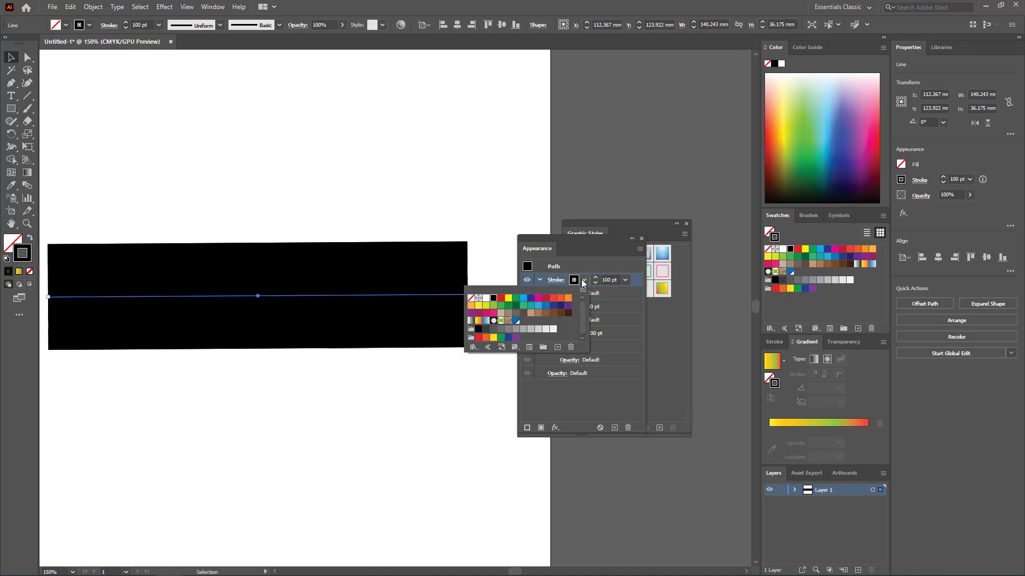
left_click(486, 297)
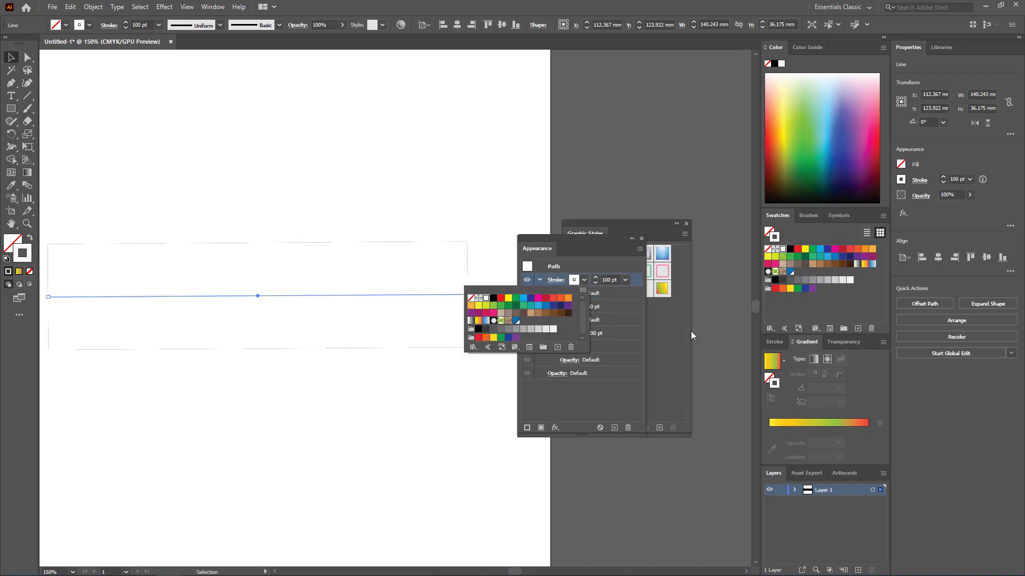
left_click(625, 280)
left_click(638, 338)
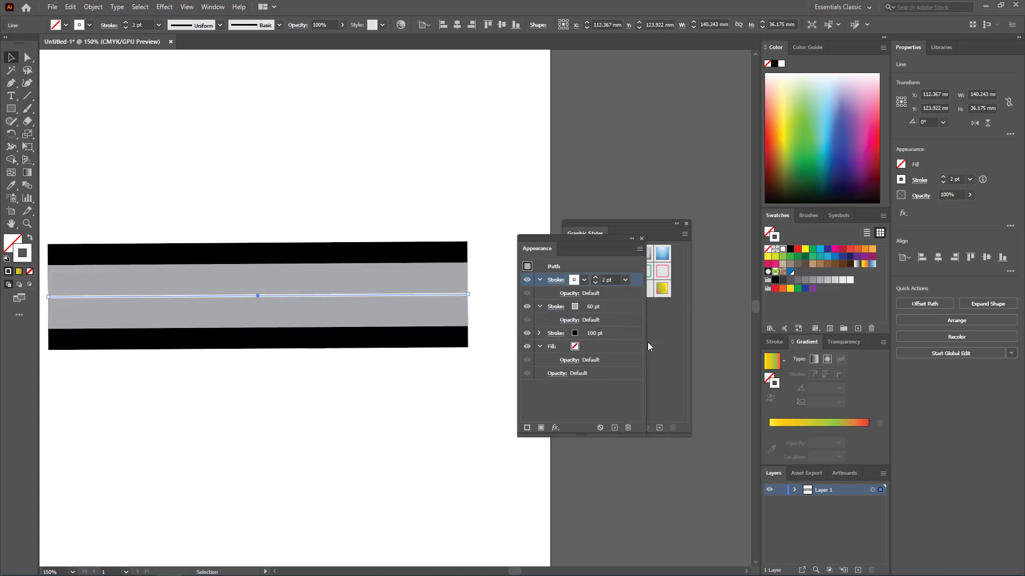
- Turn the line's white 2 pt stroke into a dashed line with 30 pt dashes
left_click(635, 399)
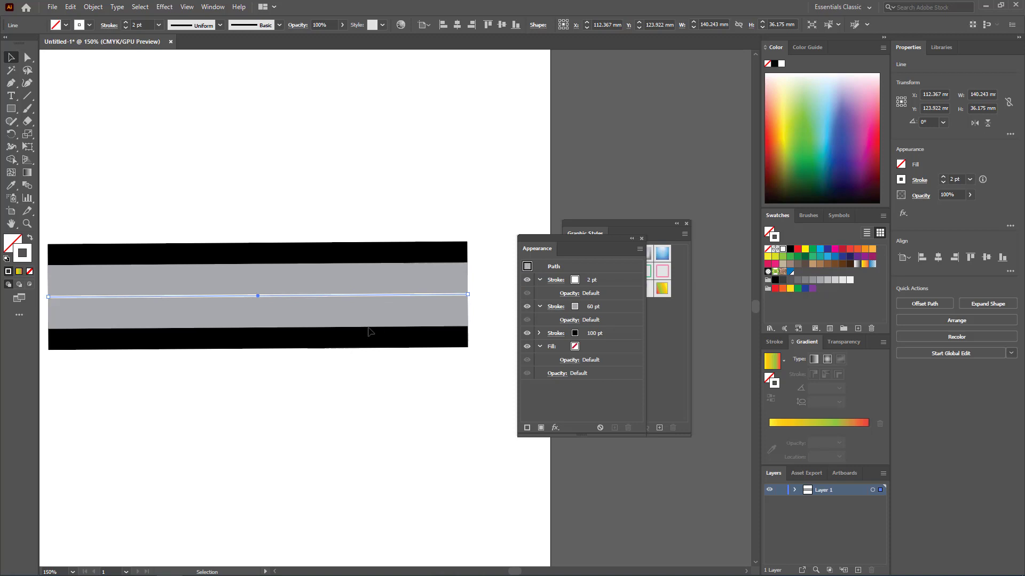
left_click(619, 279)
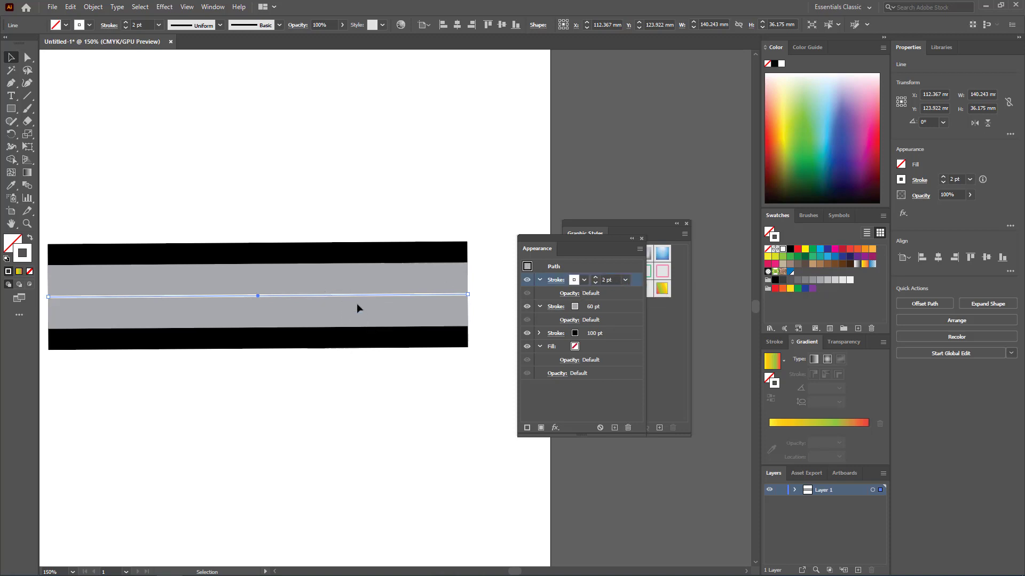
left_click(555, 280)
left_click(448, 355)
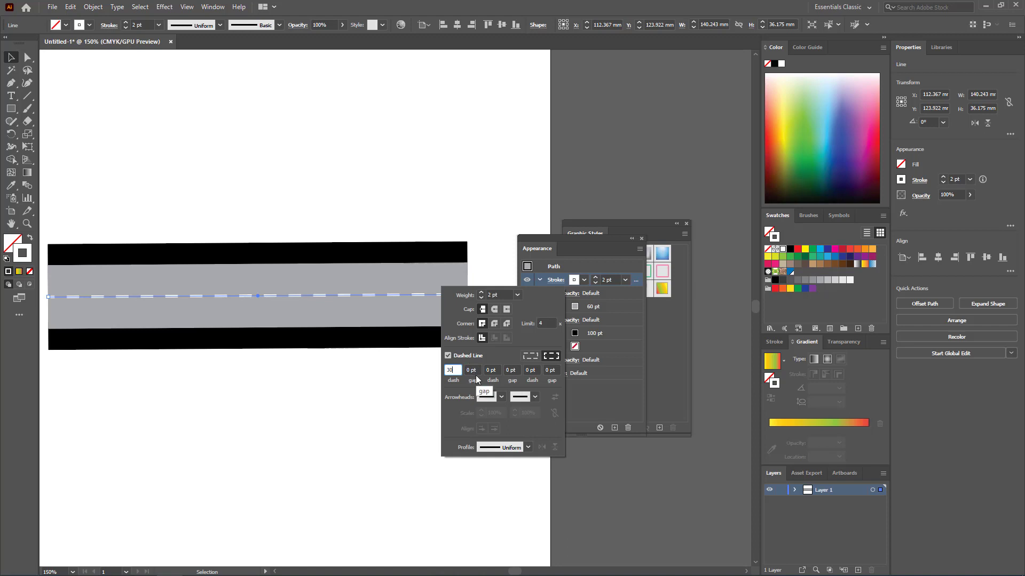
left_click(492, 369)
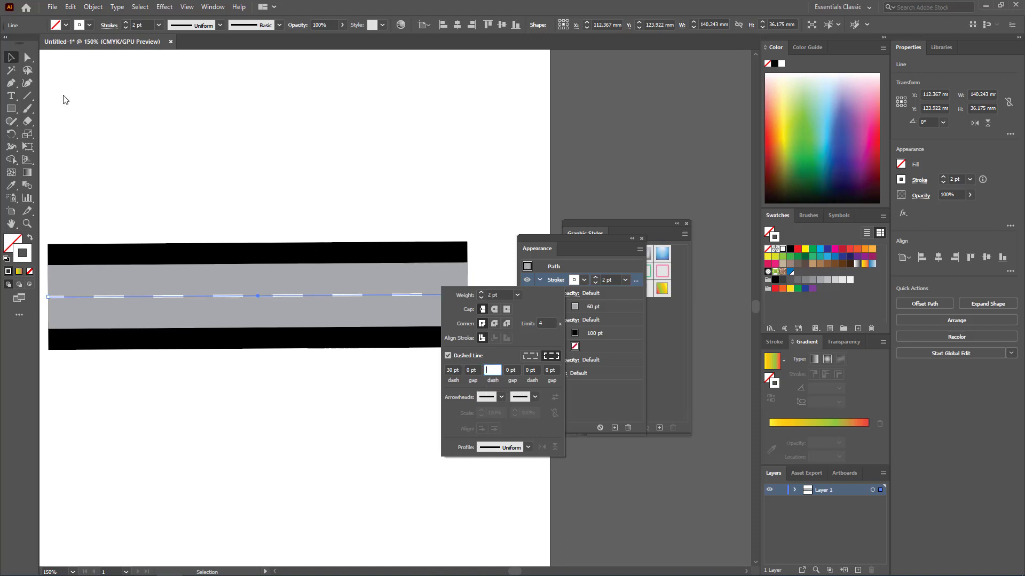
left_click(10, 56)
left_click(269, 180)
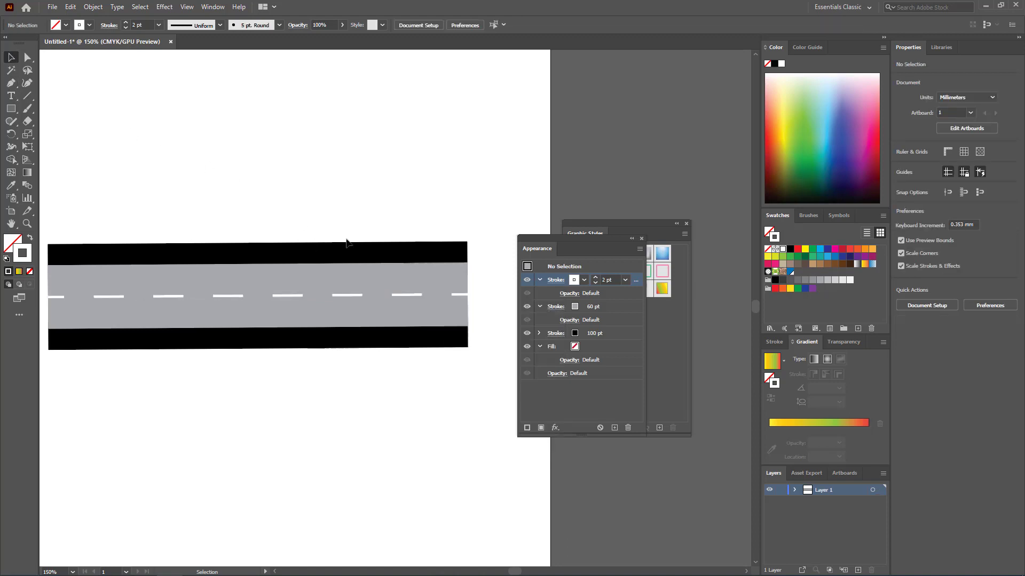
- Close the Appearance panel and save the road line's layered appearance as a new graphic style
scroll(347, 245, "down", 2)
scroll(343, 274, "up", 1)
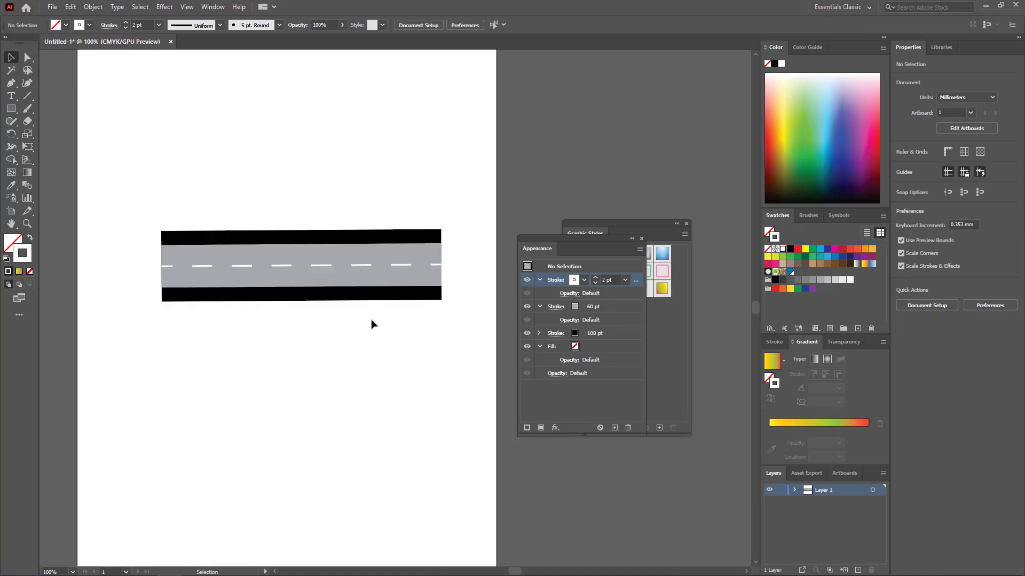
left_click(641, 239)
left_click(314, 273)
left_click_drag(311, 264, 581, 322)
- Delete the straight road line from the artboard
left_click(383, 366)
left_click_drag(383, 365, 185, 112)
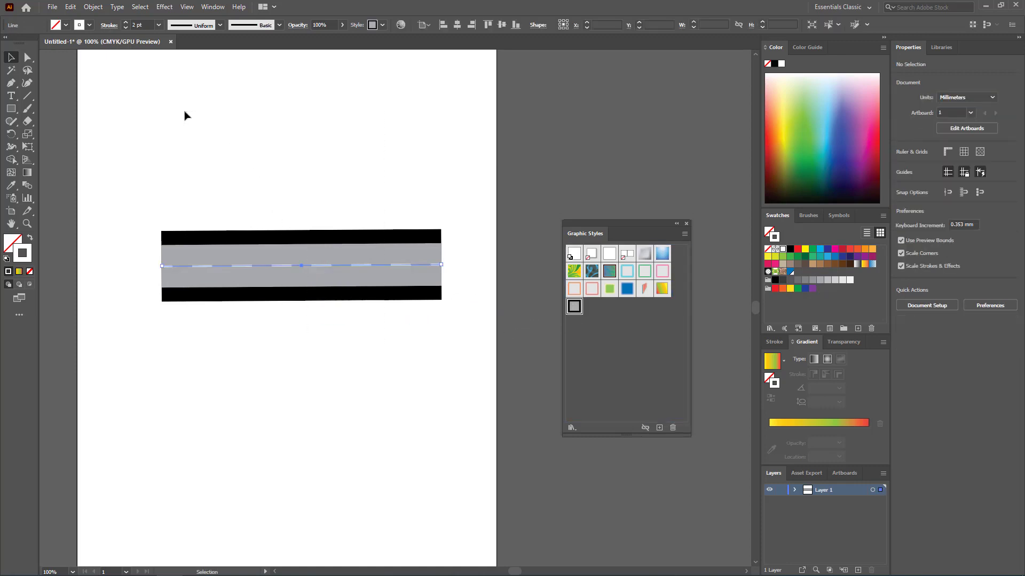
key("Delete")
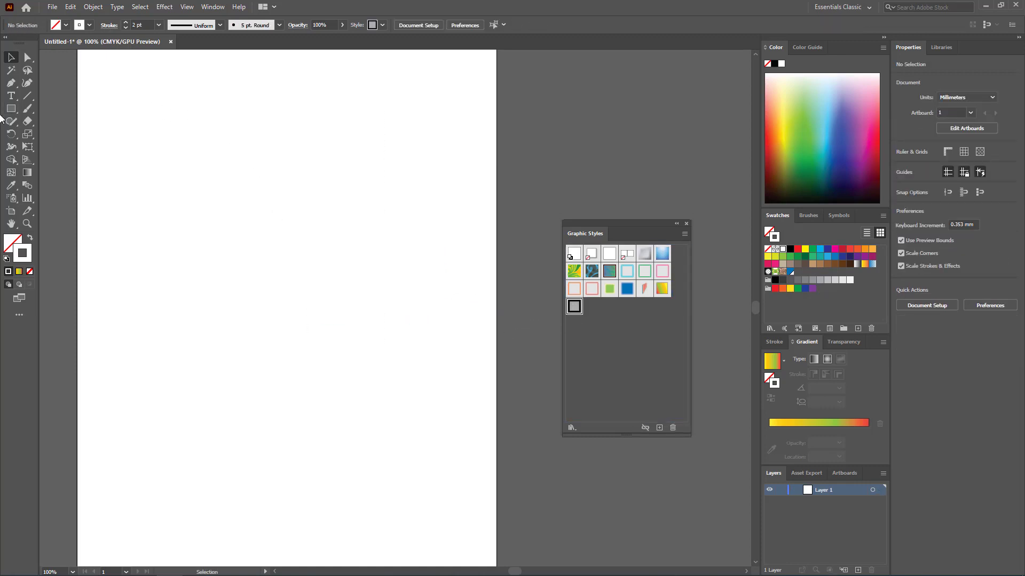
- Draw a circle about 123 mm in diameter in the middle of the artboard and apply the saved road graphic style
left_click(11, 96)
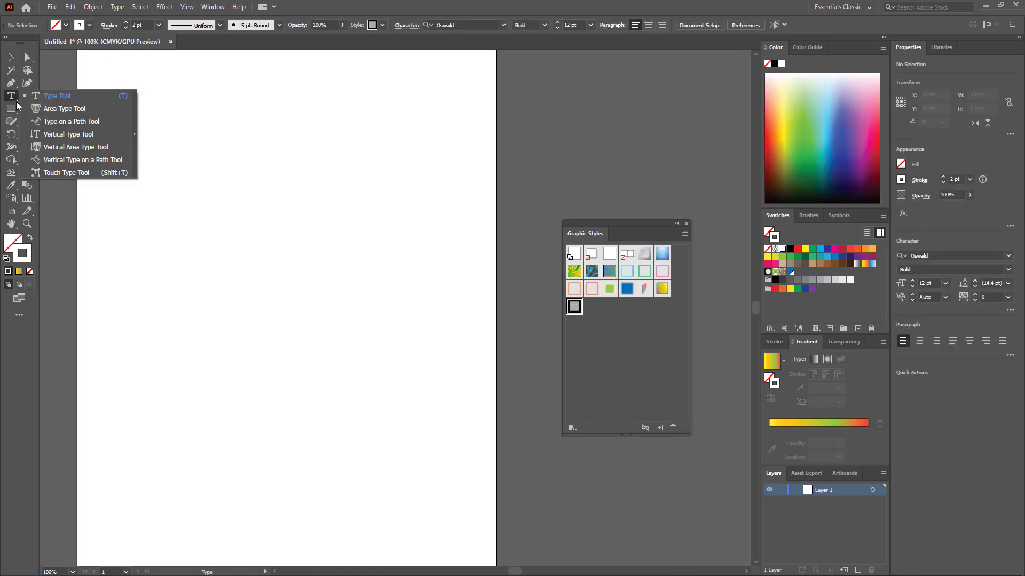
left_click_drag(11, 108, 53, 134)
left_click_drag(171, 171, 417, 416)
left_click(575, 306)
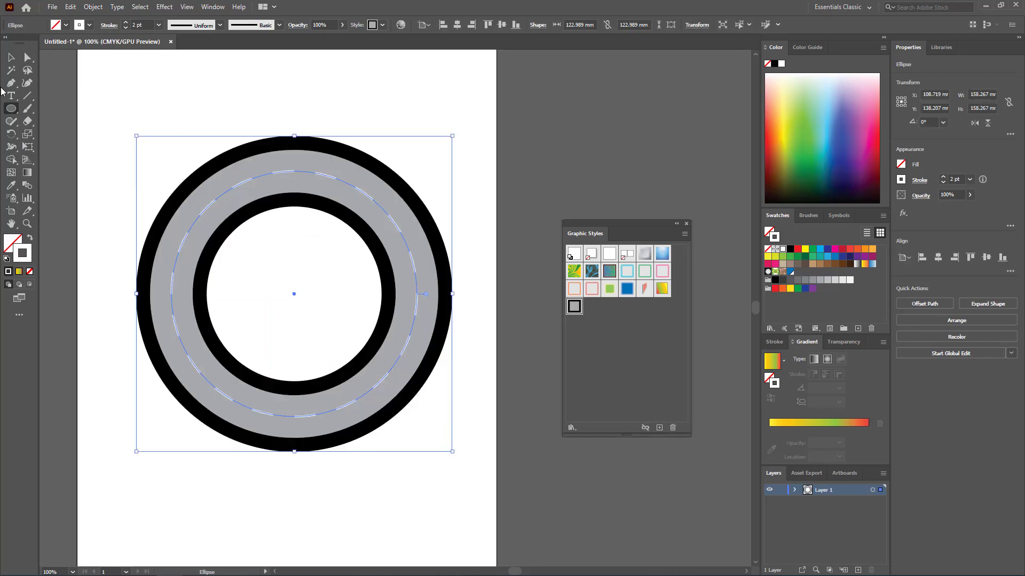
- Draw an S-shaped path about 144 mm wide and 228 mm high across the circle with the Curvature tool
left_click(27, 83)
left_click(426, 68)
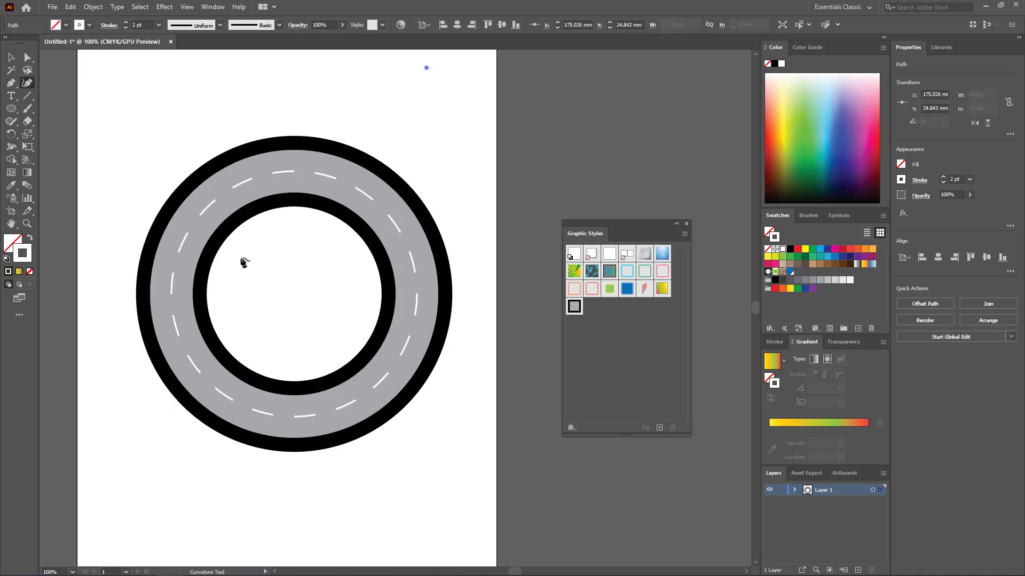
left_click(256, 287)
left_click(393, 460)
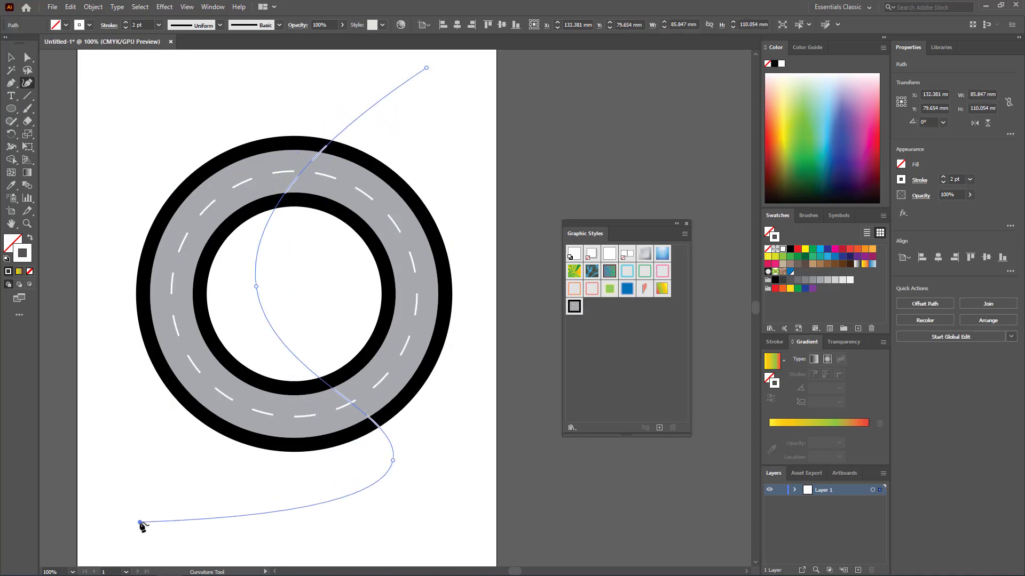
left_click(140, 521)
- Apply the saved road graphic style to the S-shaped path and deselect it
left_click(16, 58)
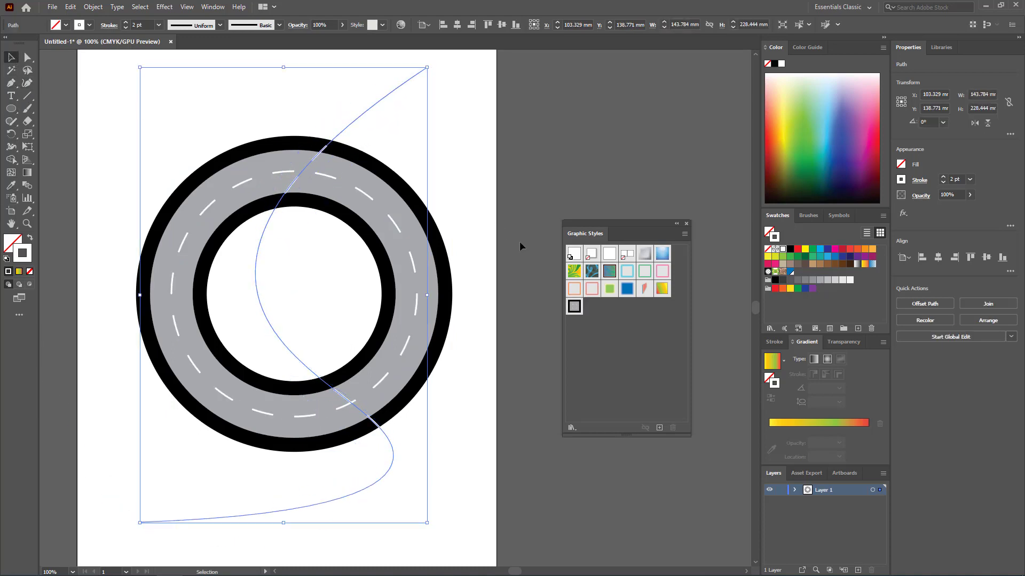
left_click(574, 306)
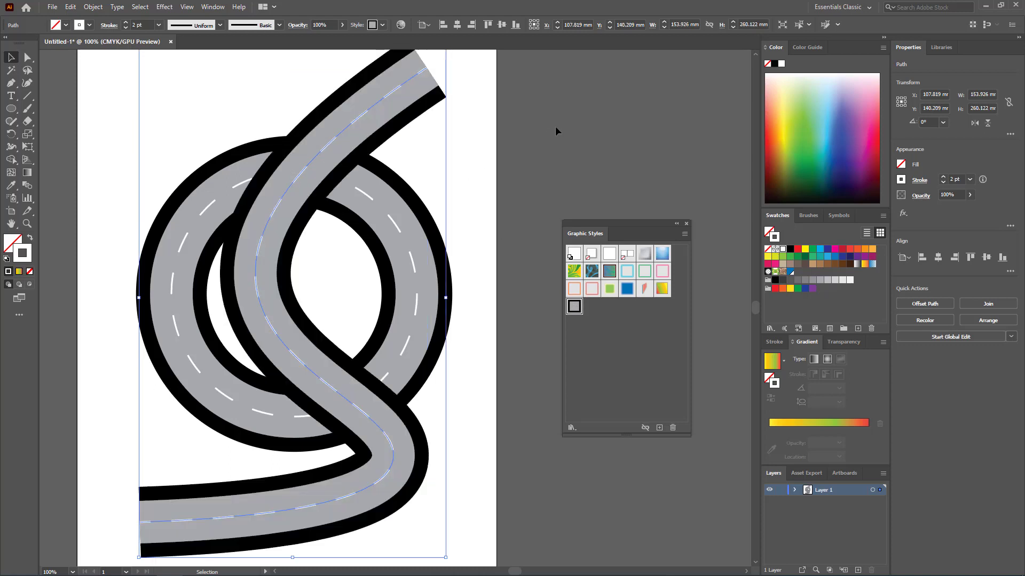
left_click(570, 140)
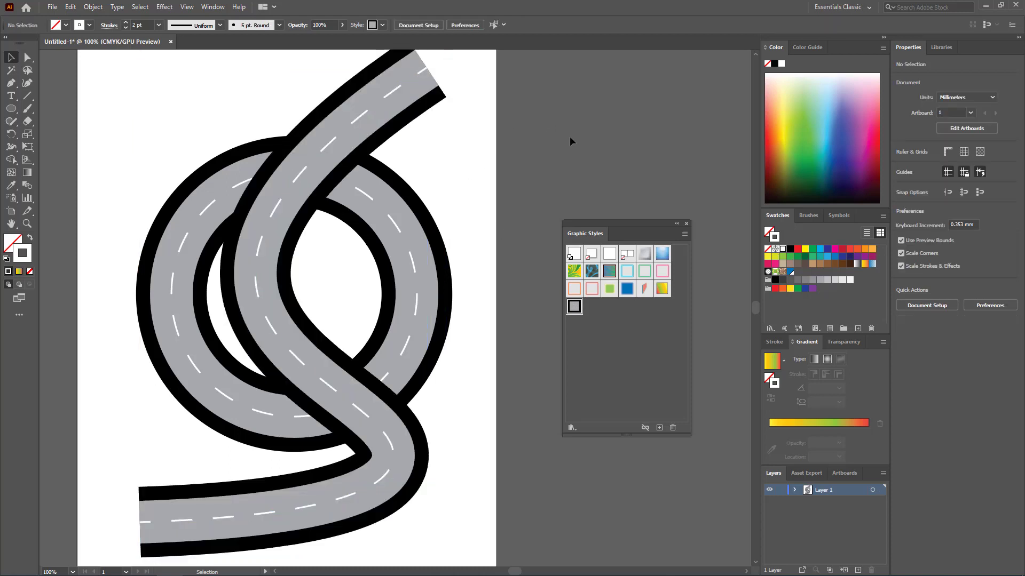